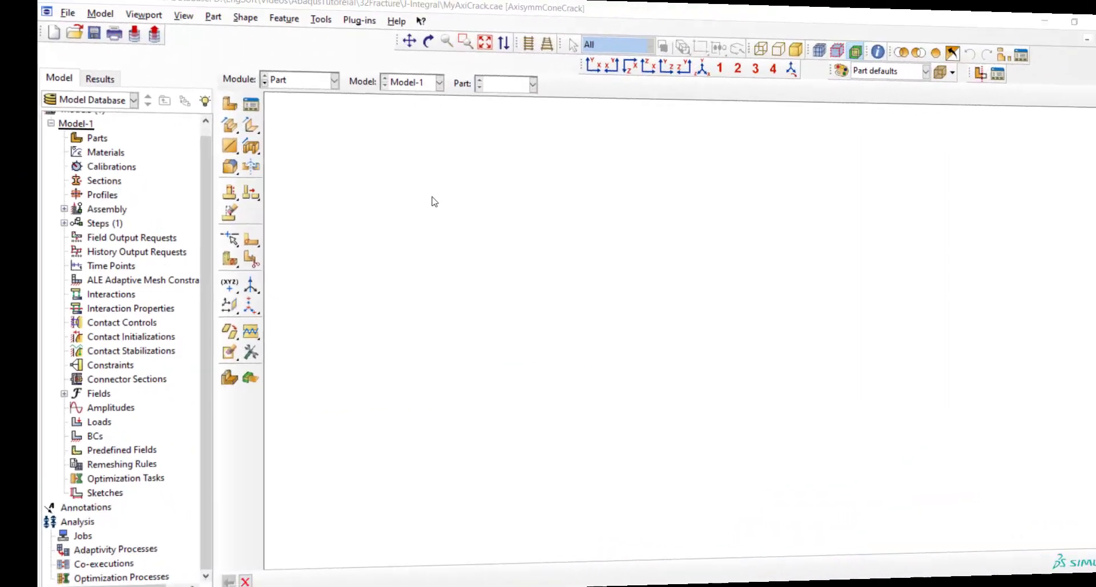
Create an axisymmetric, deformable shell part named AxiCrack
click(178, 109)
text(AxiCrack)
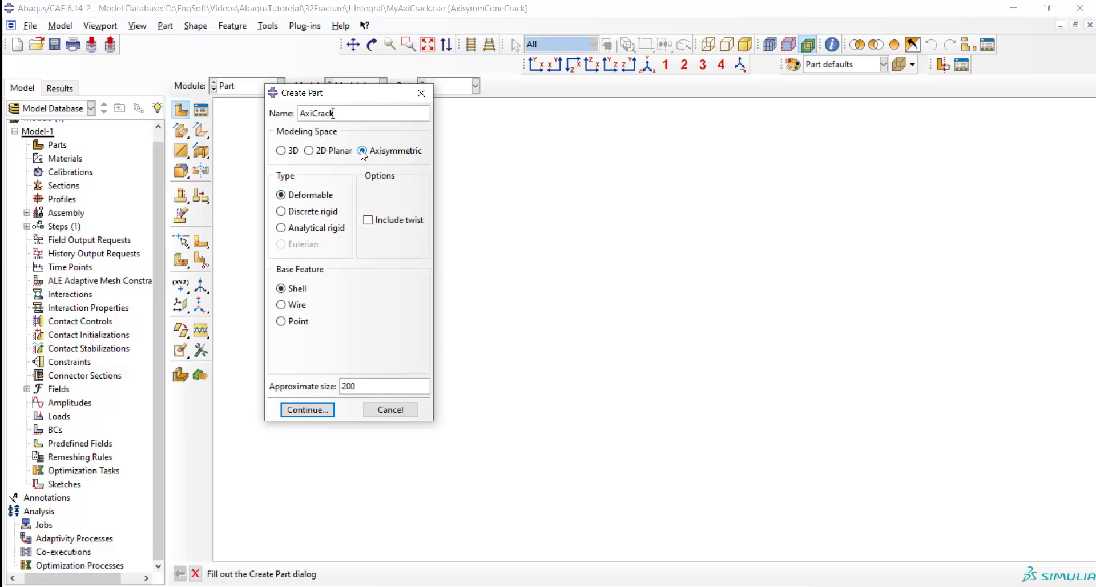
click(308, 410)
Sketch the part profile as a rectangle from 0,0 to 300,300
click(201, 131)
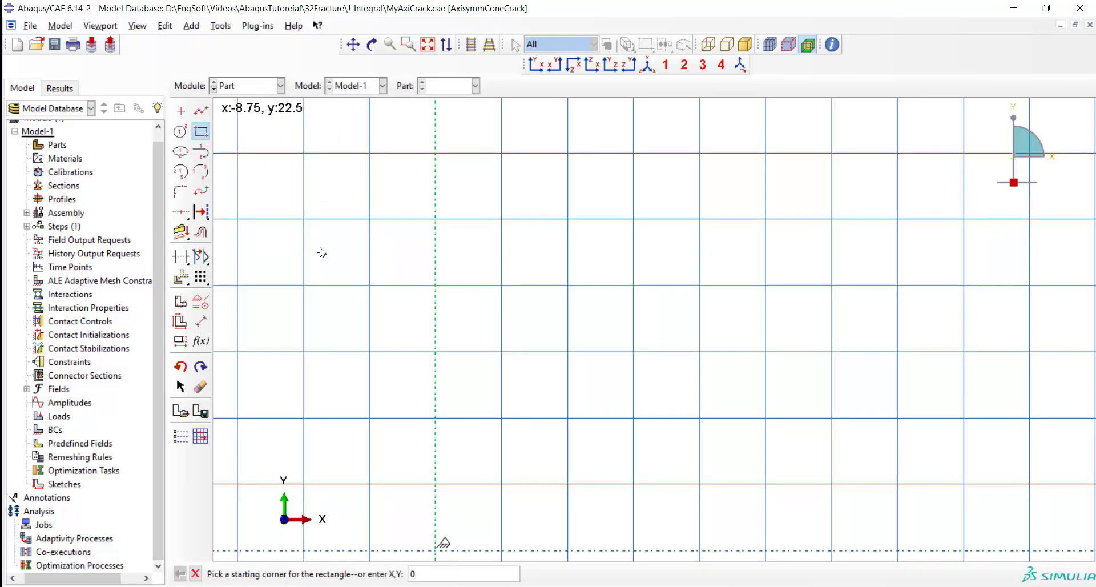
text(0,0)
key(Return)
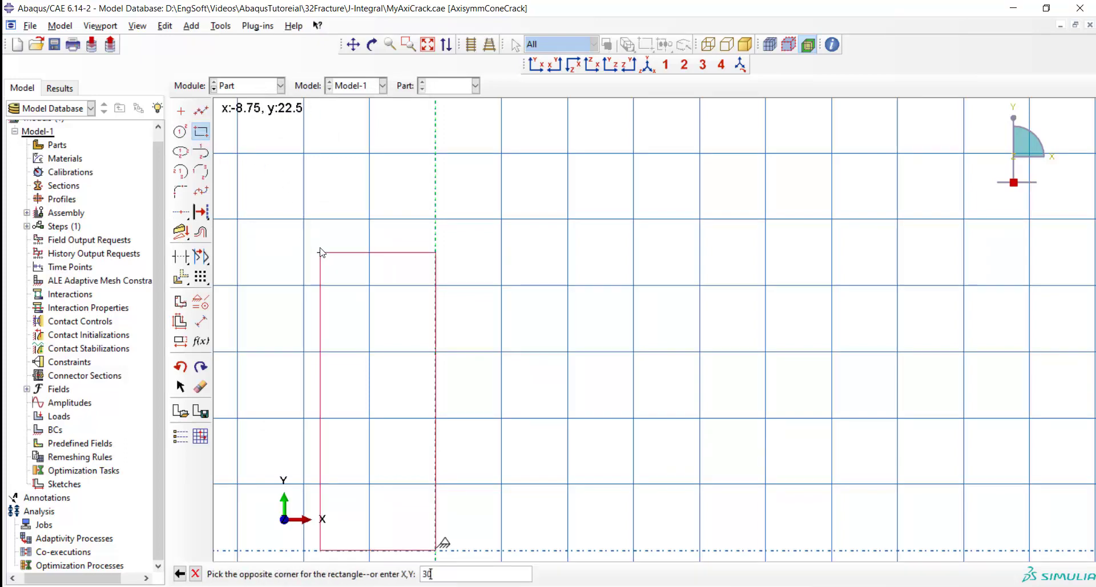
text(300,300)
key(Return)
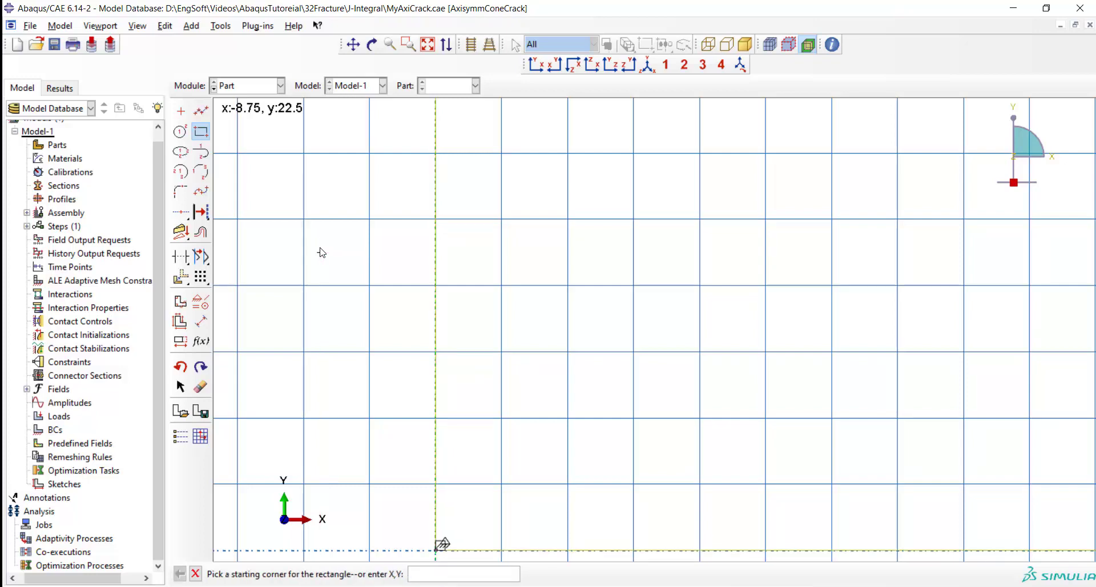
click(195, 574)
Finish the AxiCrack part and begin a sketch-based face partition
click(365, 574)
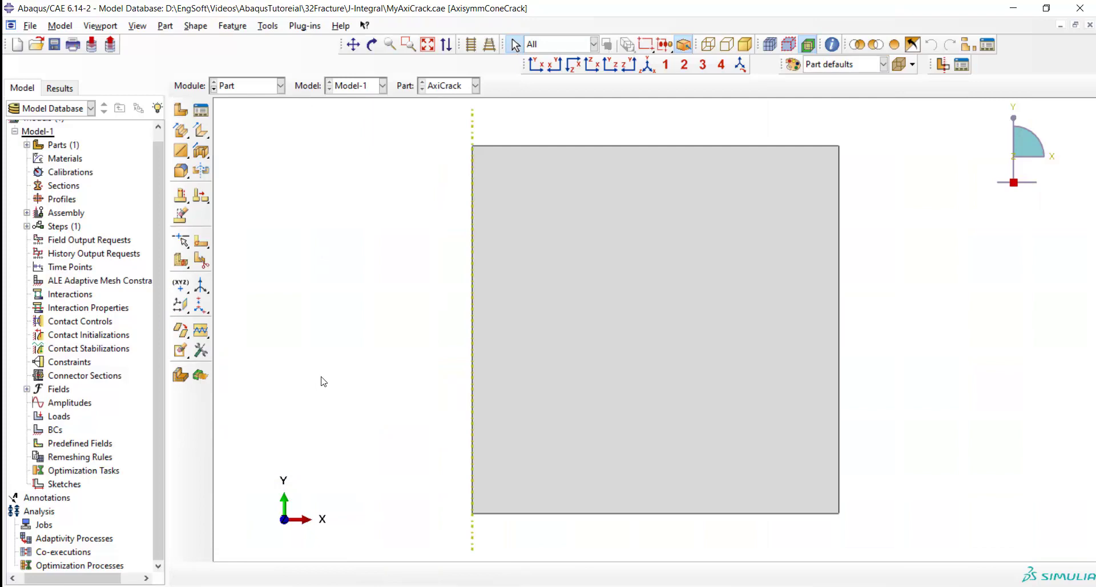
click(268, 29)
click(292, 111)
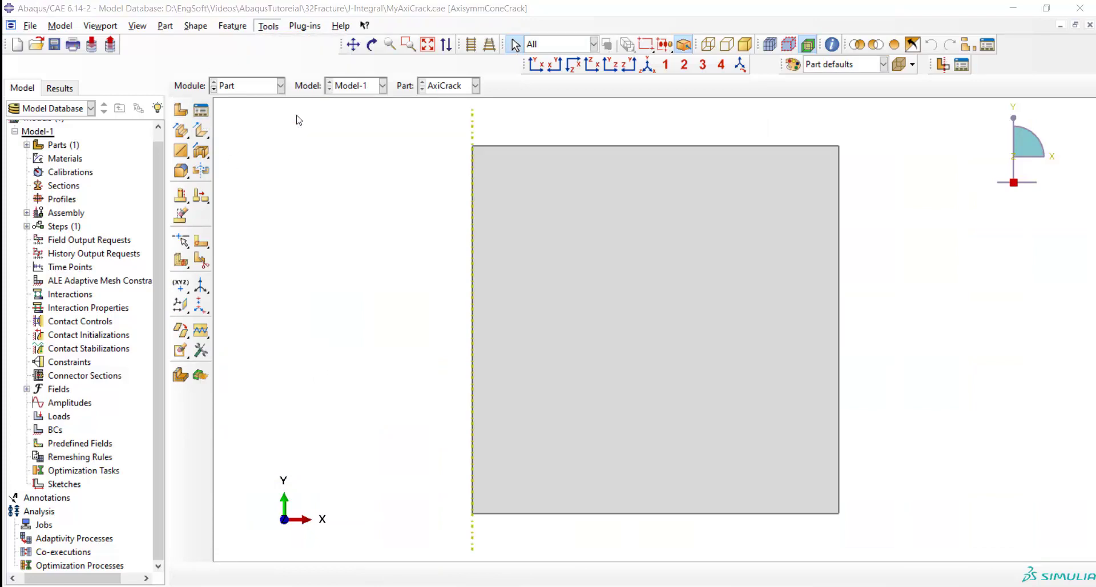
drag(125, 140, 248, 113)
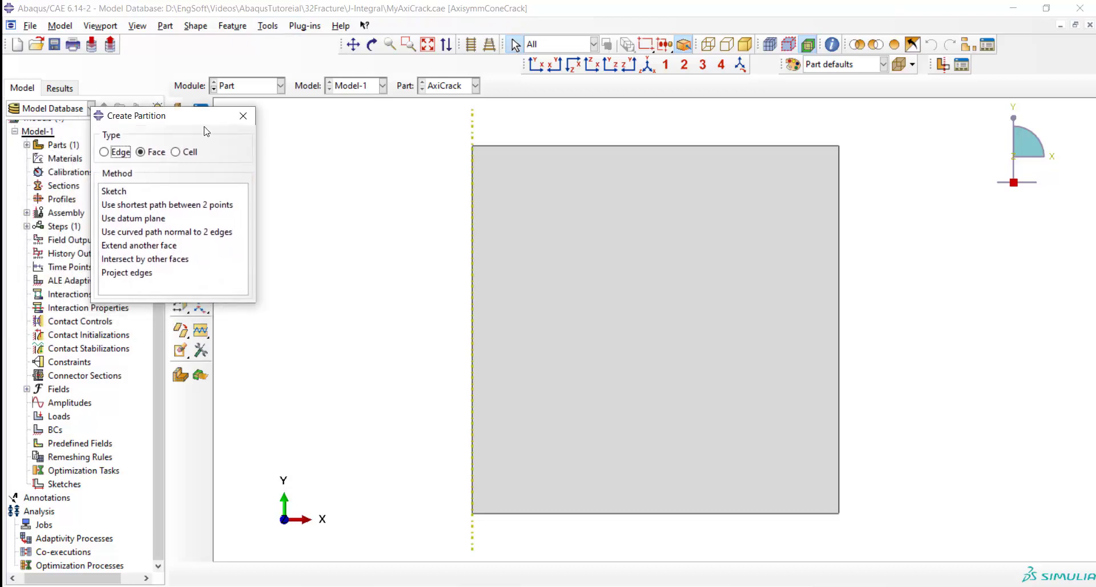
click(118, 192)
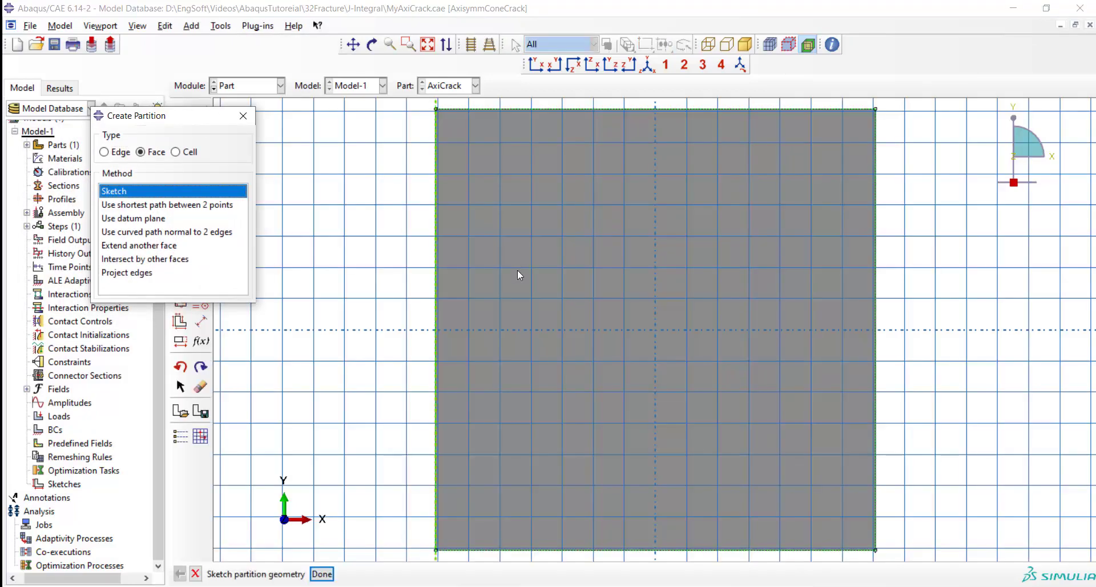
scroll(518, 271, up, 2)
drag(201, 124, 80, 120)
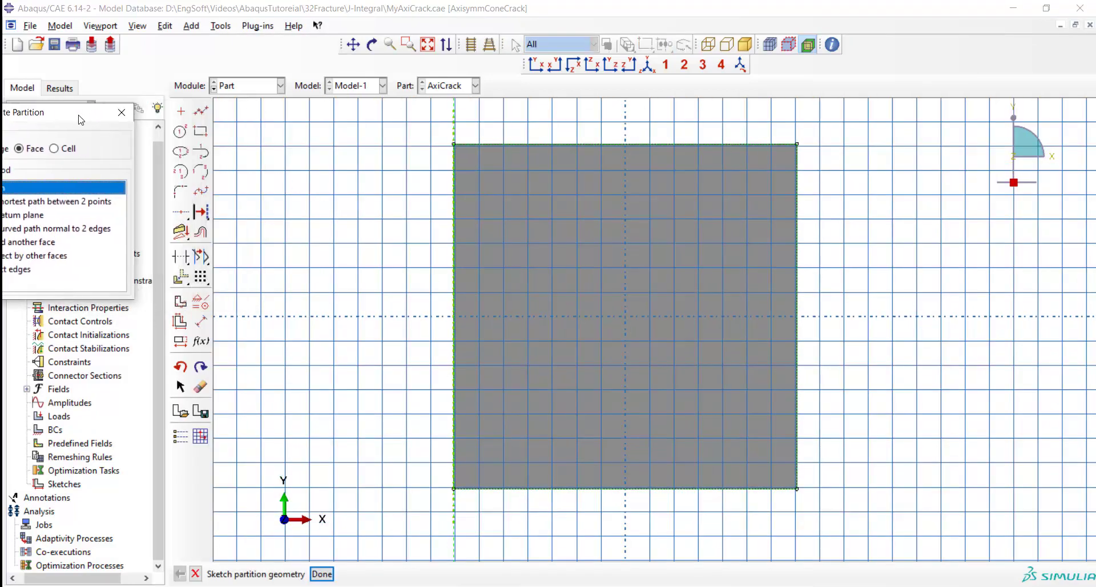
click(201, 112)
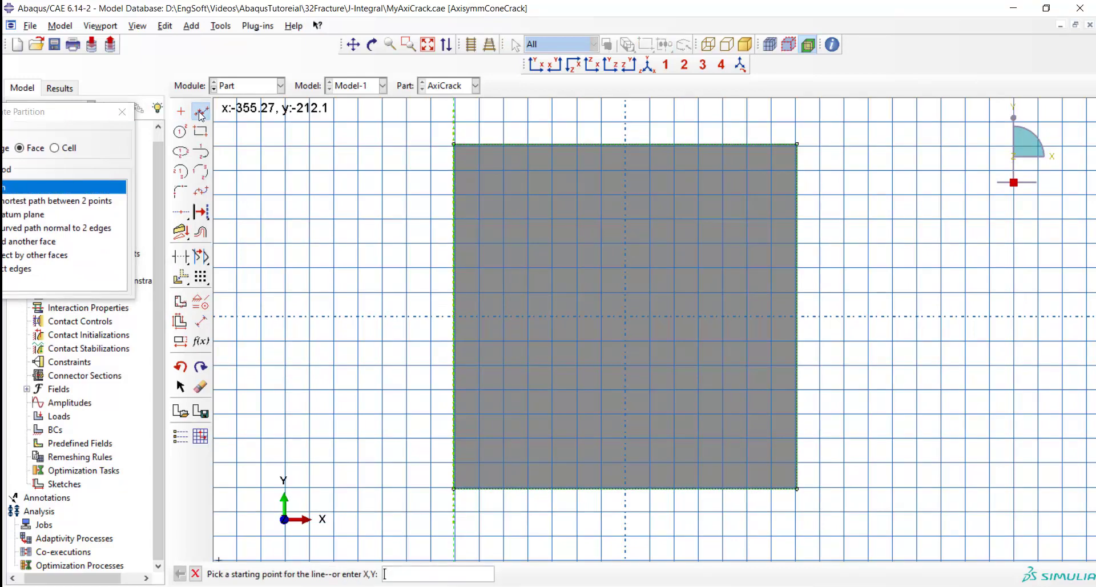
Draw two horizontal partition lines from the left edge to the right edge near the top
click(455, 177)
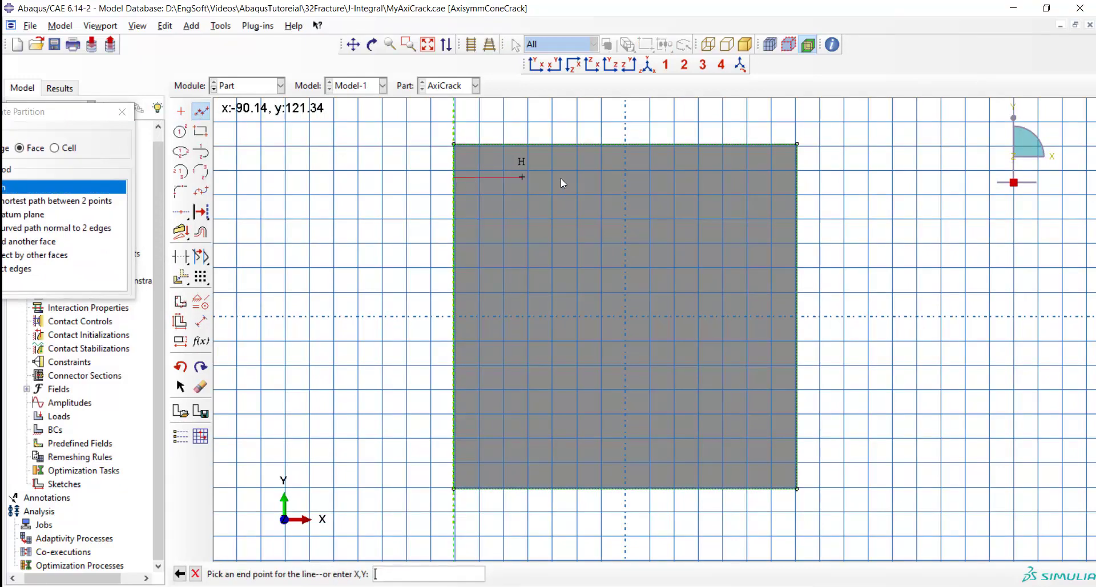
click(797, 177)
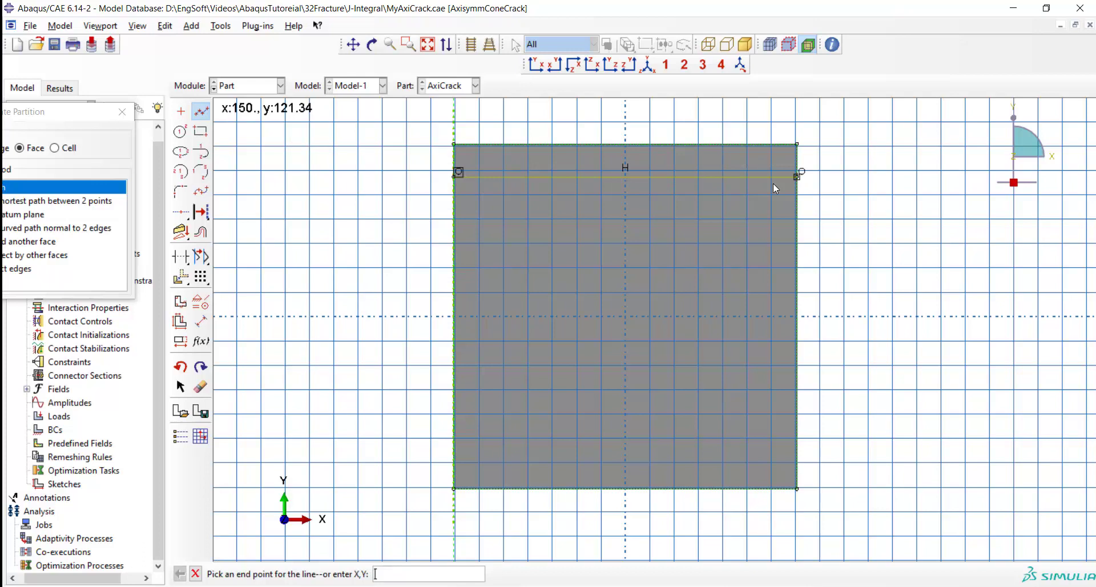
middle_click(554, 219)
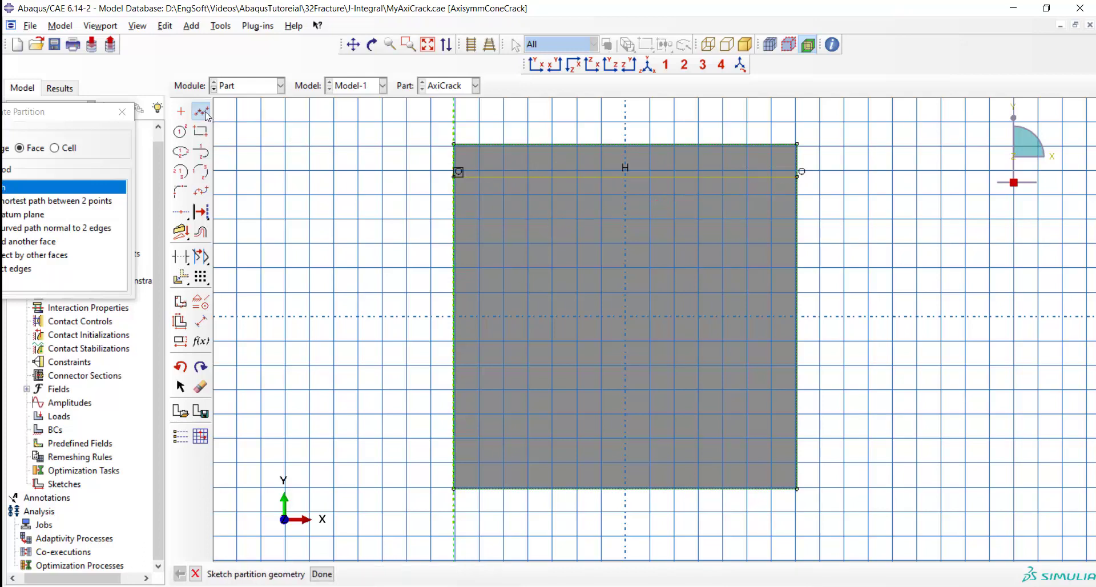
click(454, 208)
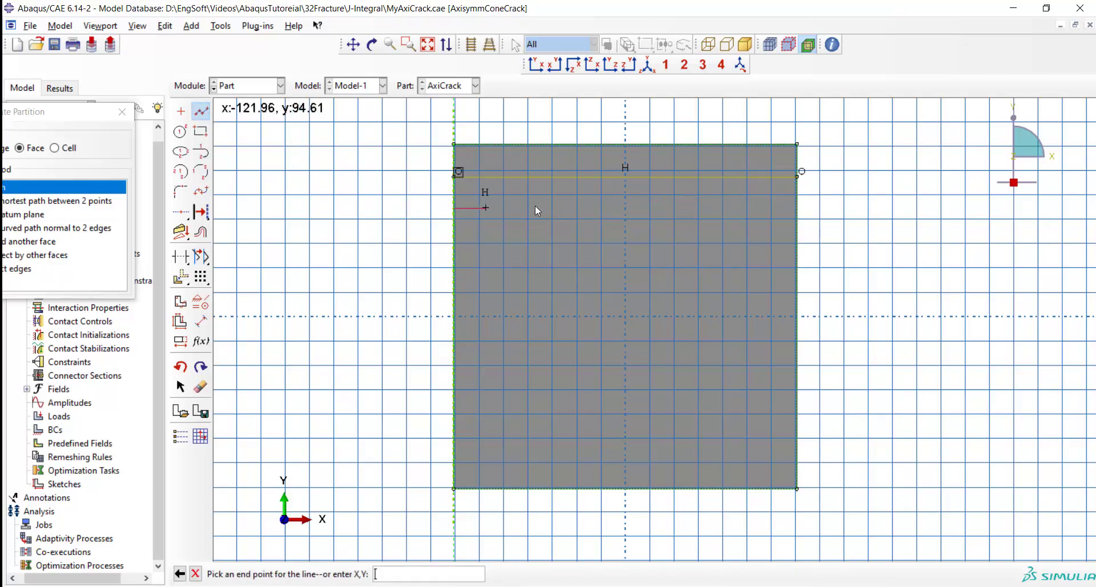
click(792, 208)
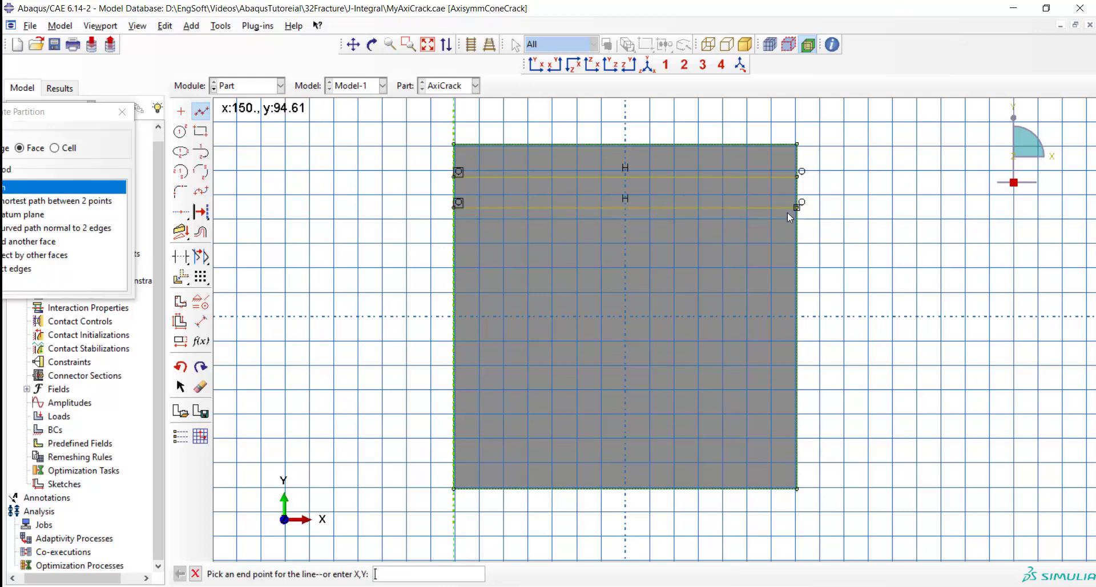
middle_click(787, 211)
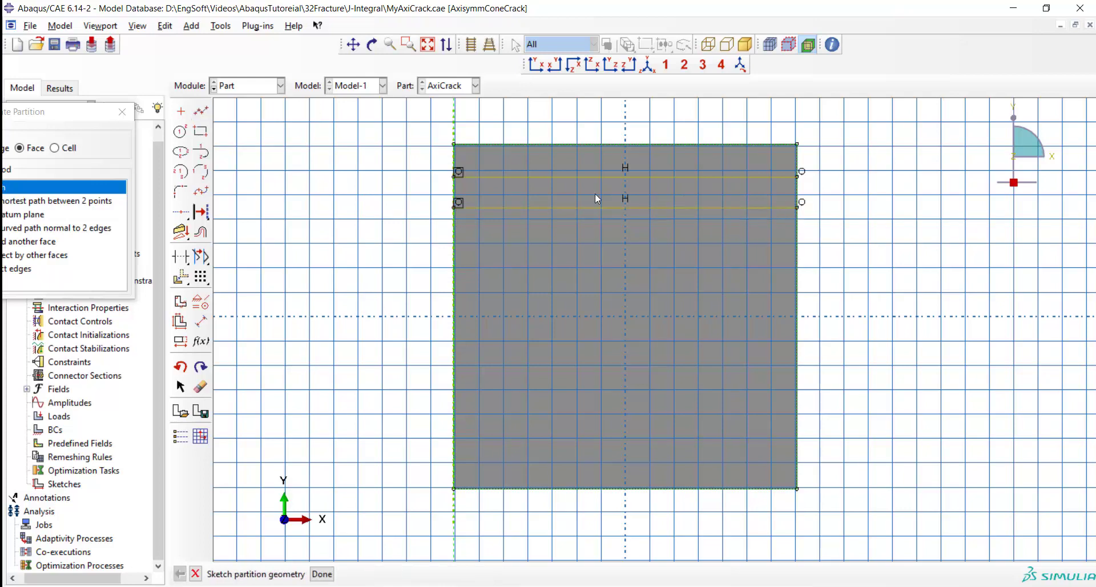
Place an isolated point on the top edge, dimensioned 10 from the top-left corner
click(181, 112)
click(486, 145)
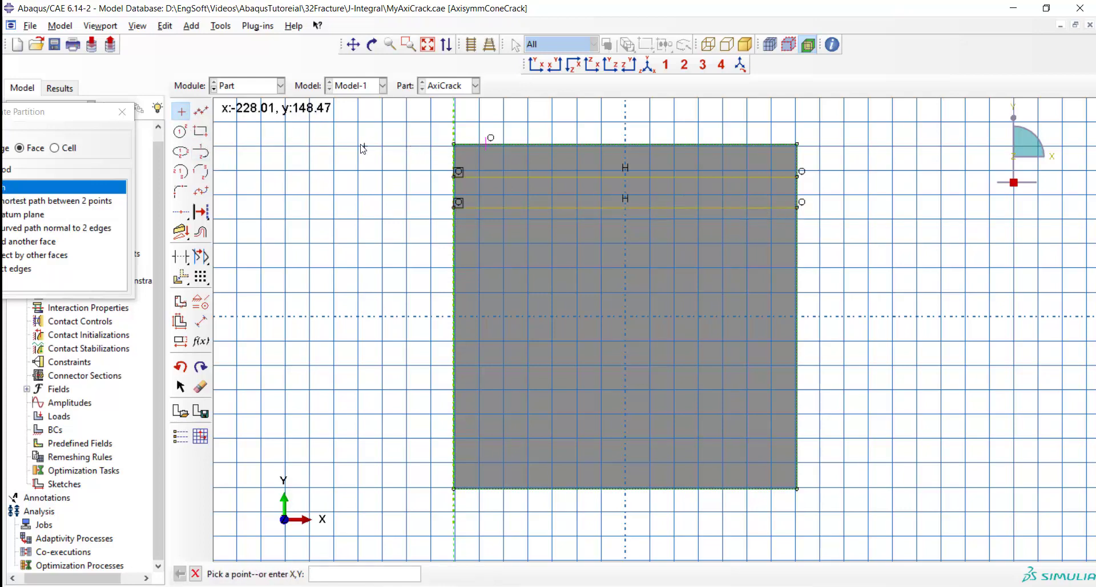
click(202, 323)
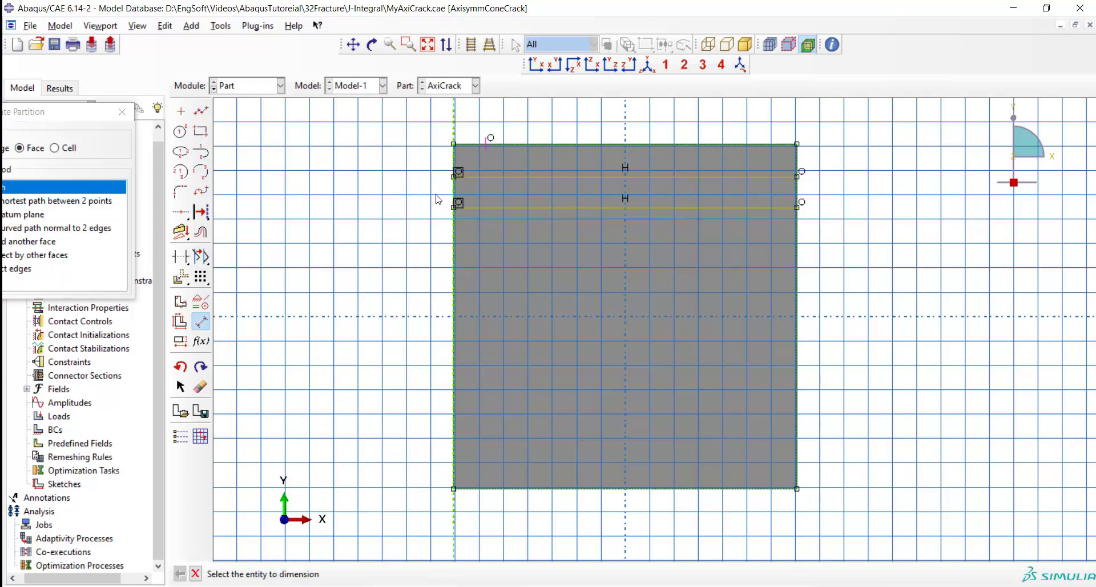
click(487, 144)
click(454, 143)
click(469, 124)
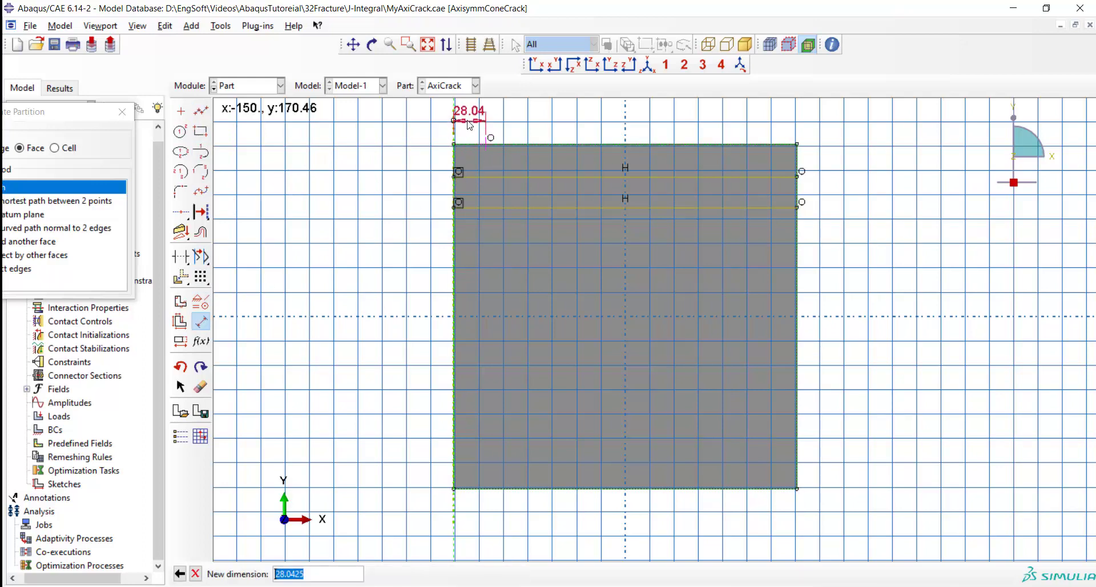
text(10)
key(Return)
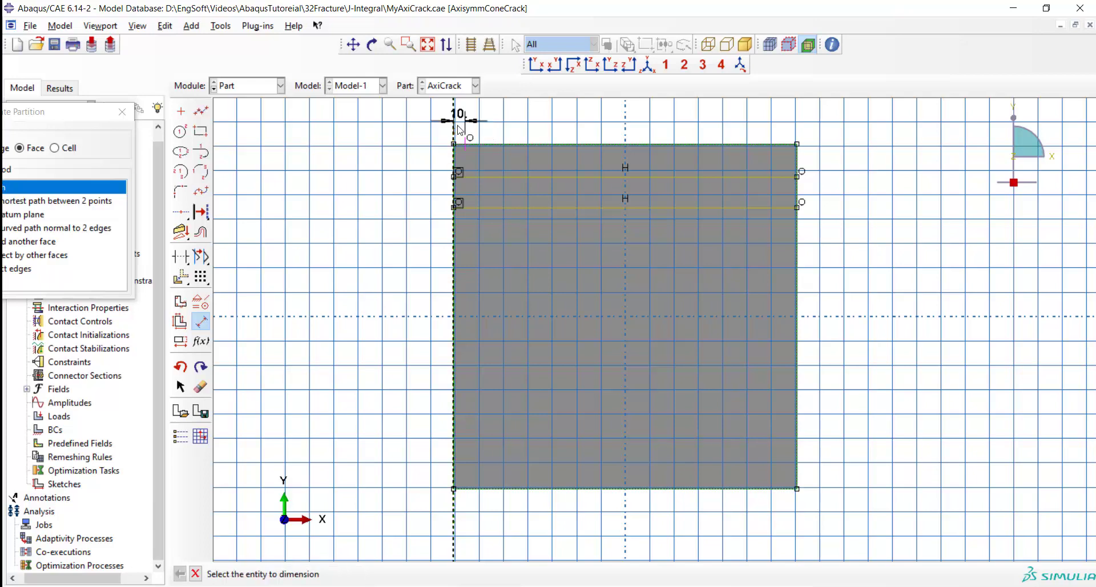
Dimension the upper partition line 10 below the top edge and the lower line 8 below it
click(562, 174)
click(565, 145)
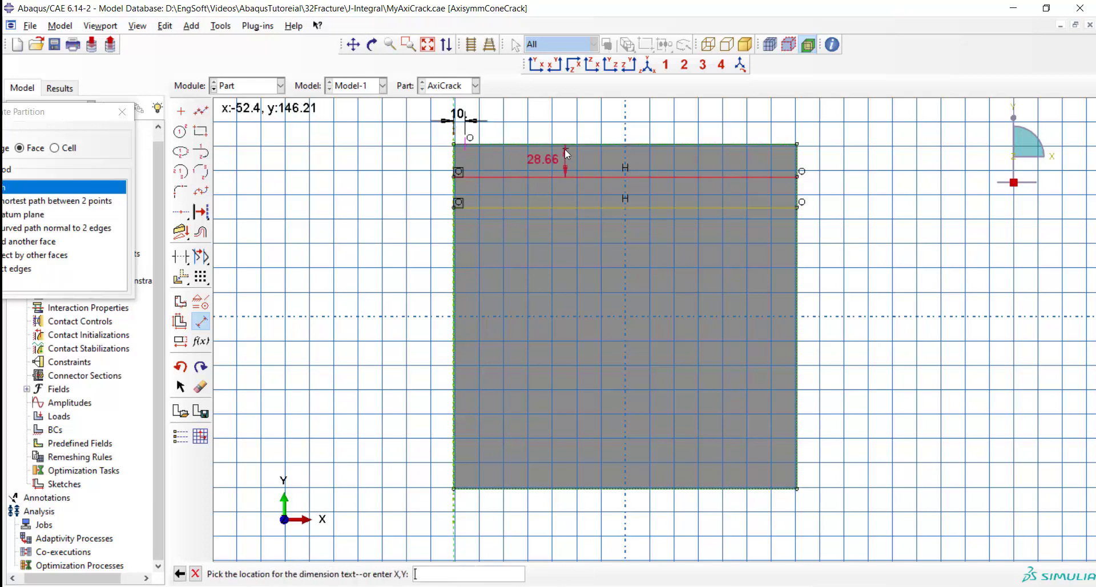
click(555, 155)
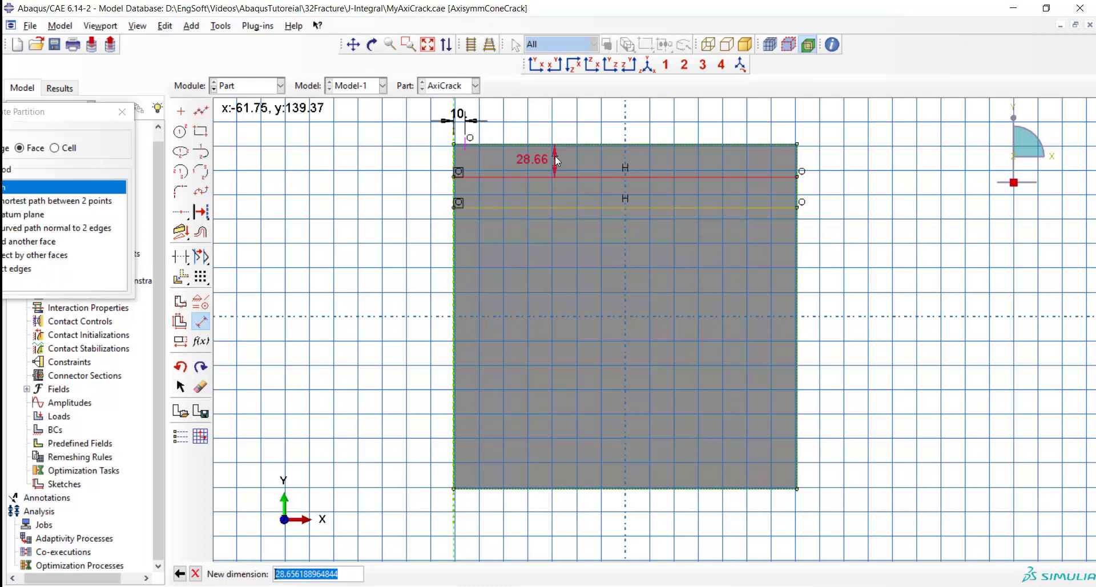
text(10)
key(Return)
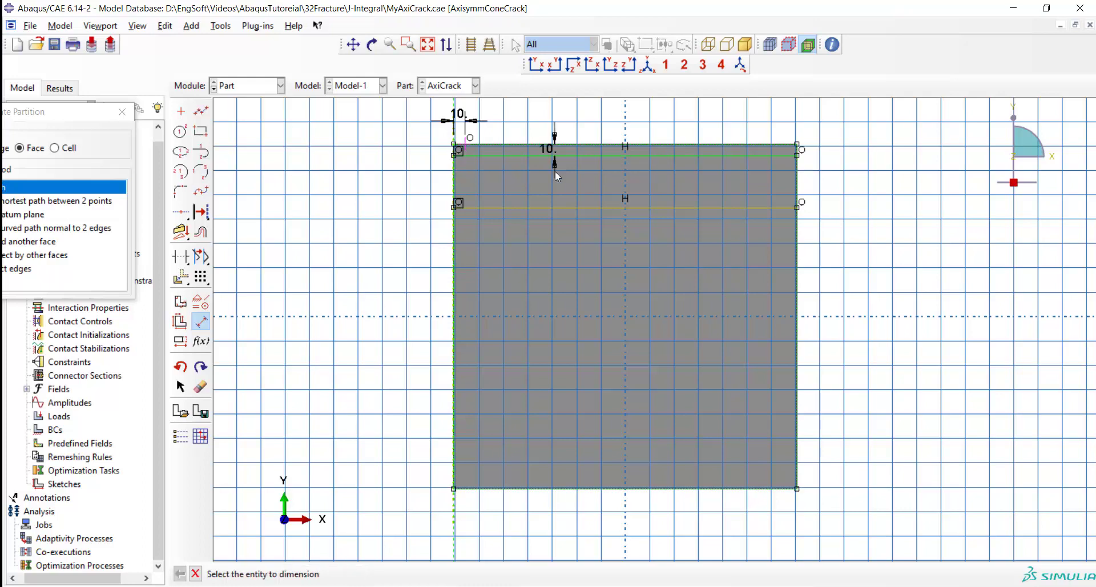
click(562, 209)
click(577, 156)
click(576, 172)
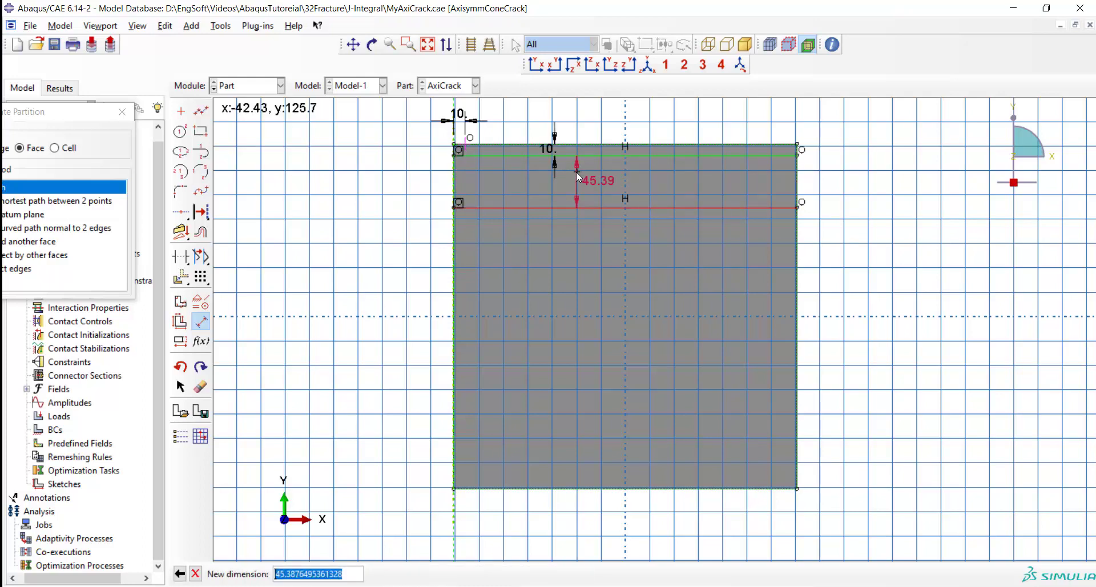
text(8)
key(Return)
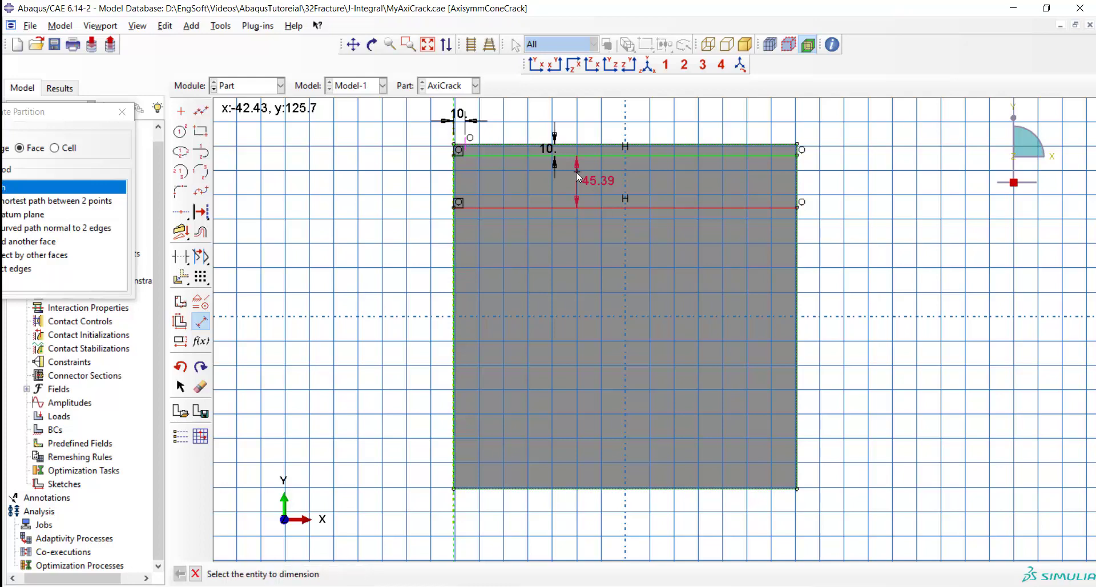
Zoom to the top-left corner and add a construction line at -45 degrees
scroll(448, 137, up, 5)
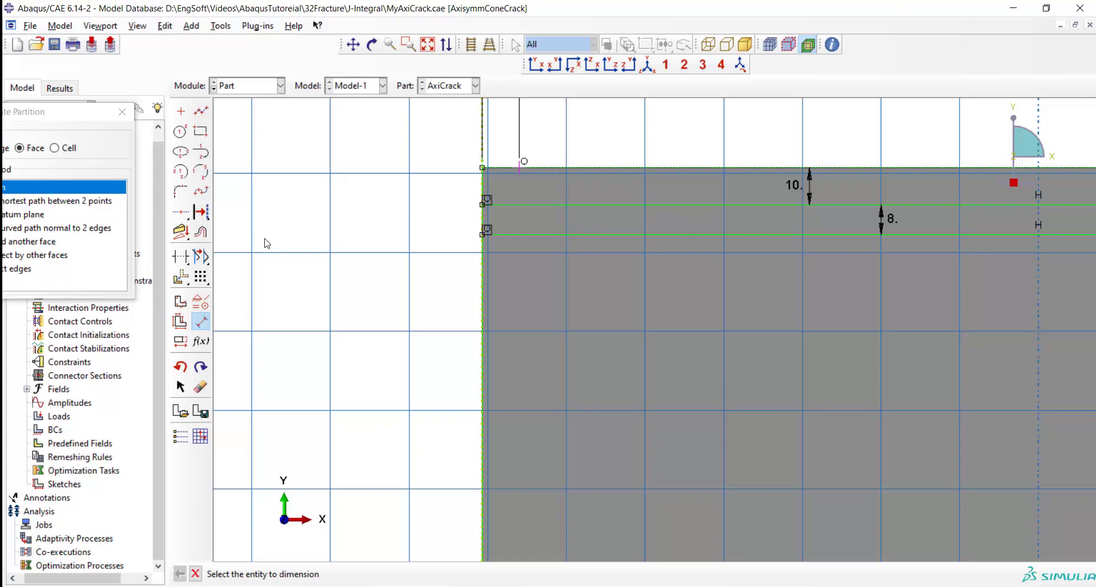
drag(185, 221, 262, 213)
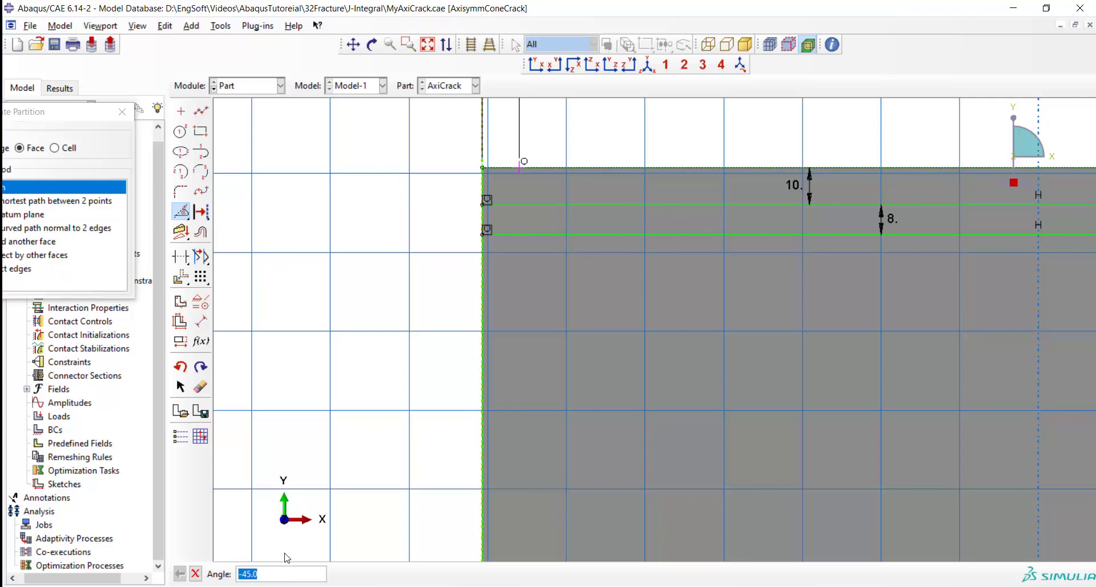
text(-45)
key(Return)
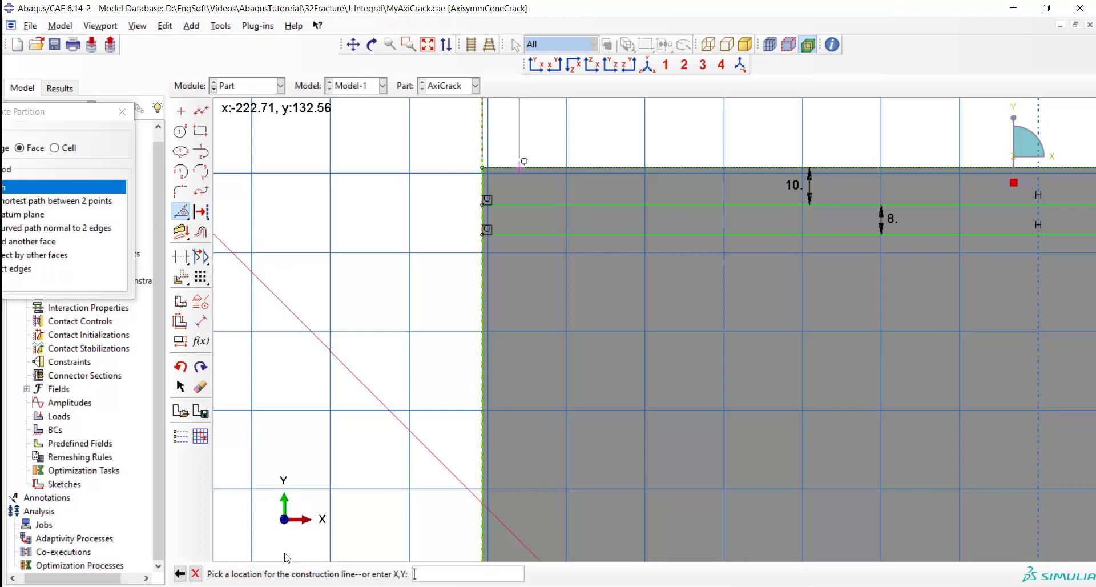
Anchor the construction line on the top-edge point and draw a circle at its intersection with the upper line
click(519, 171)
click(204, 110)
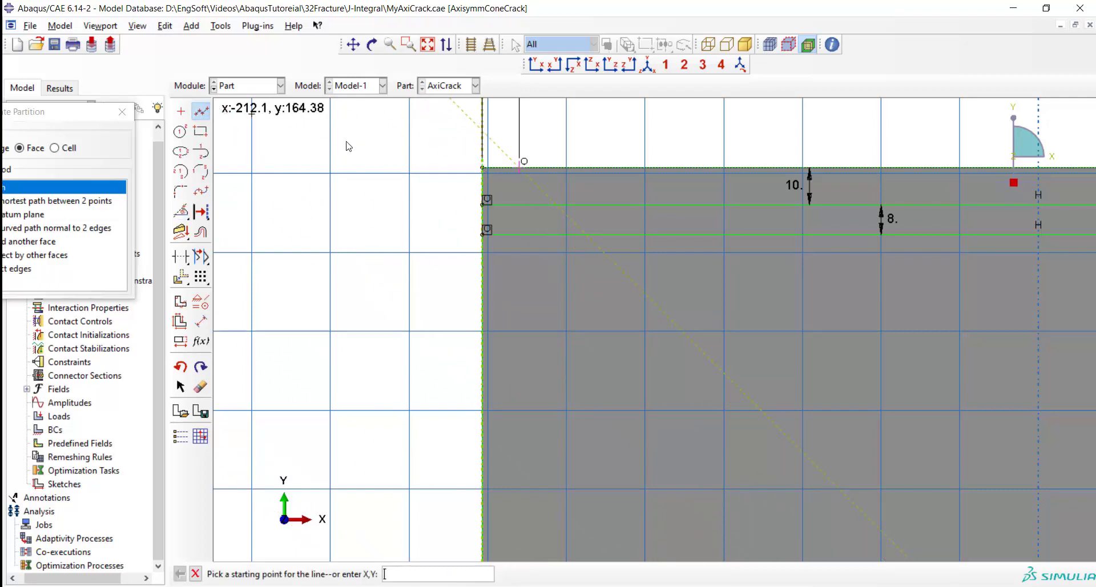
click(557, 205)
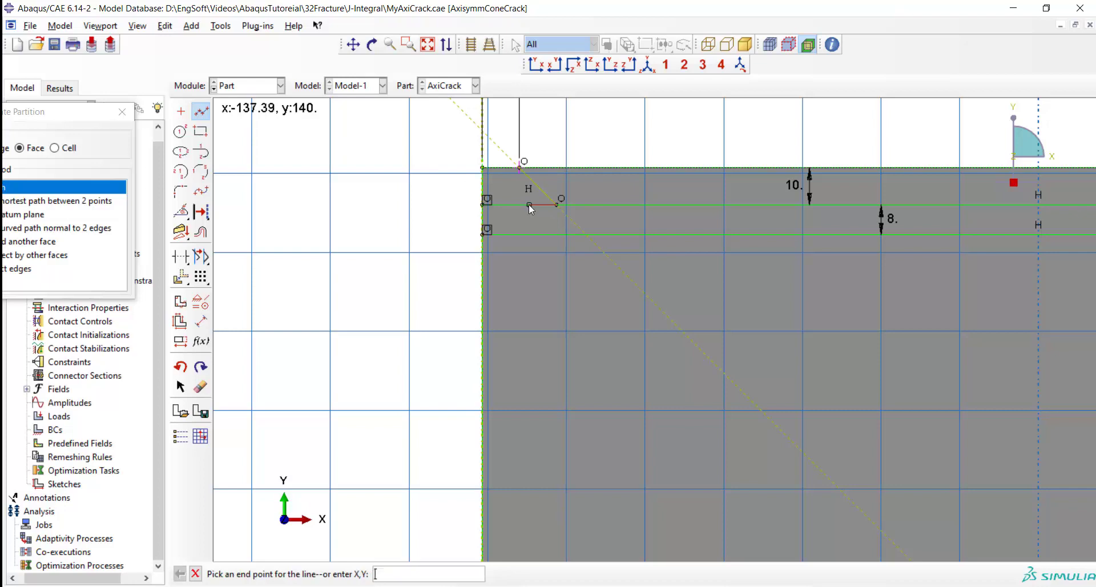
click(180, 131)
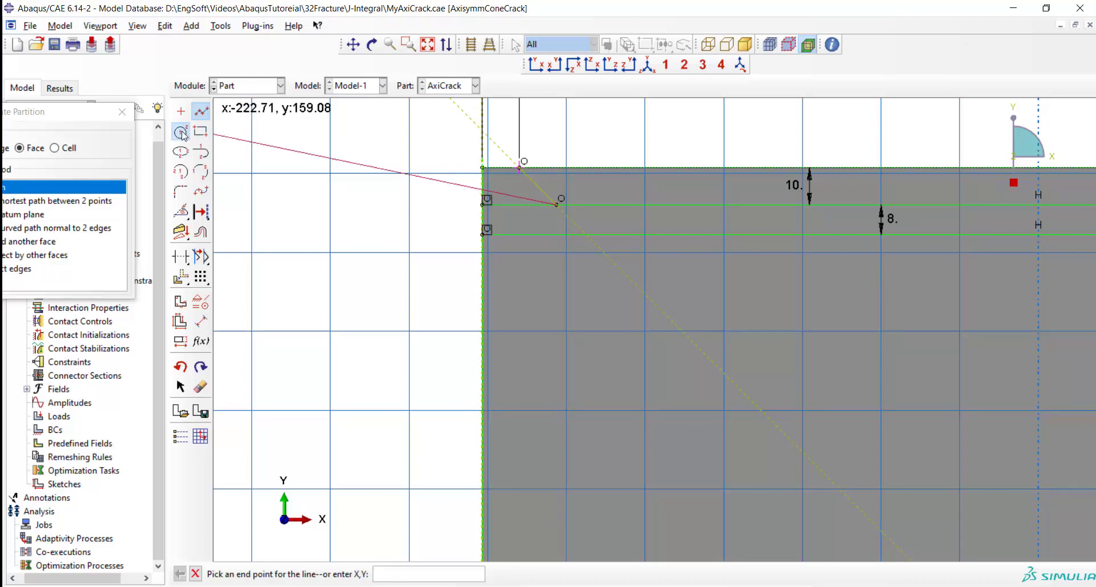
click(558, 206)
click(584, 199)
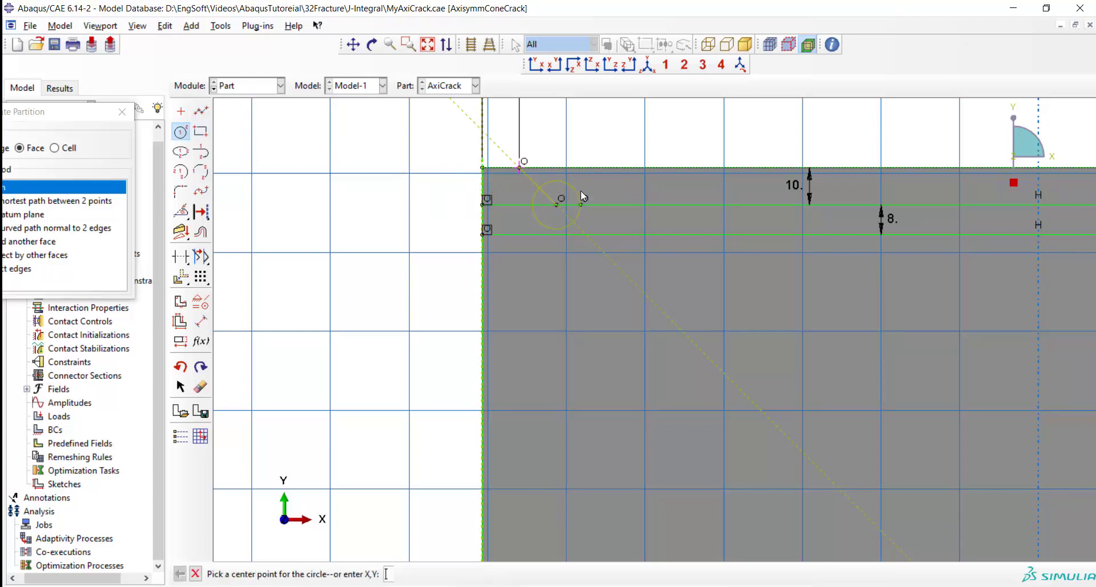
Dimension the circle's radius to 5
click(200, 321)
click(532, 217)
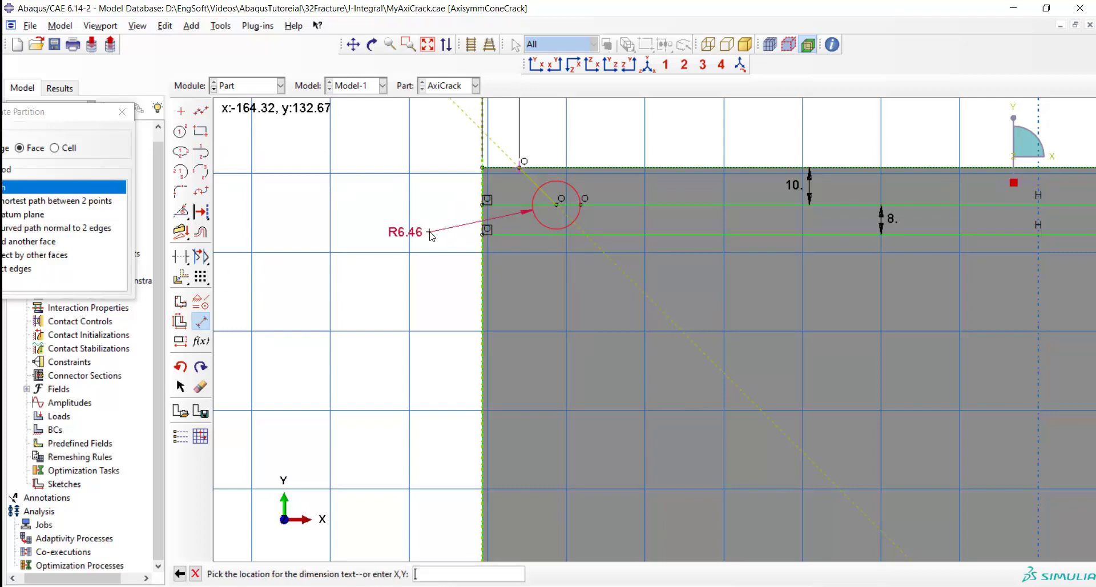
click(429, 232)
text(5)
key(Return)
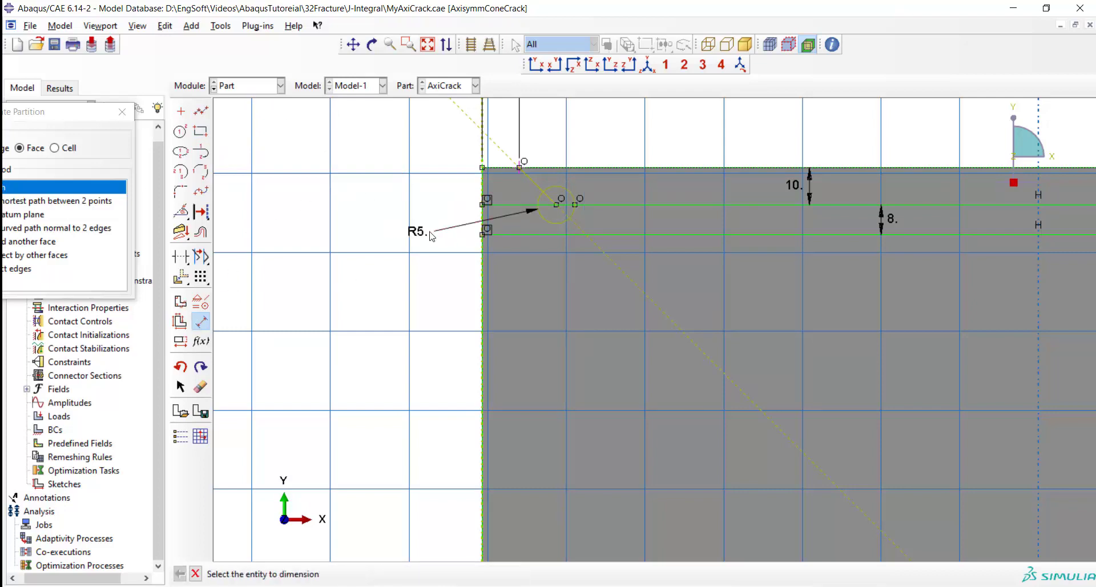
scroll(362, 186, down, 3)
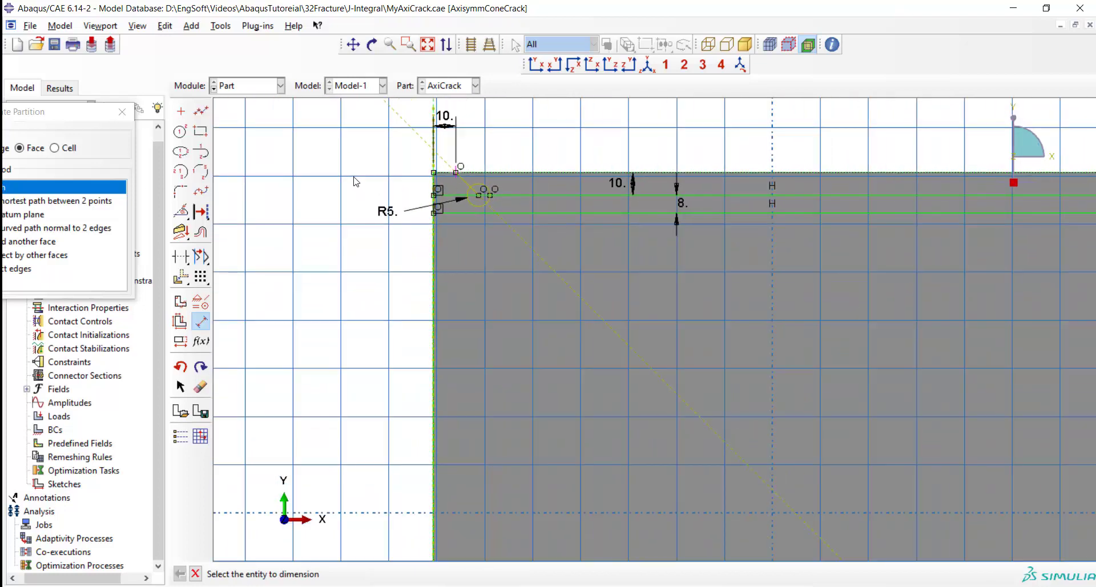
scroll(366, 177, down, 2)
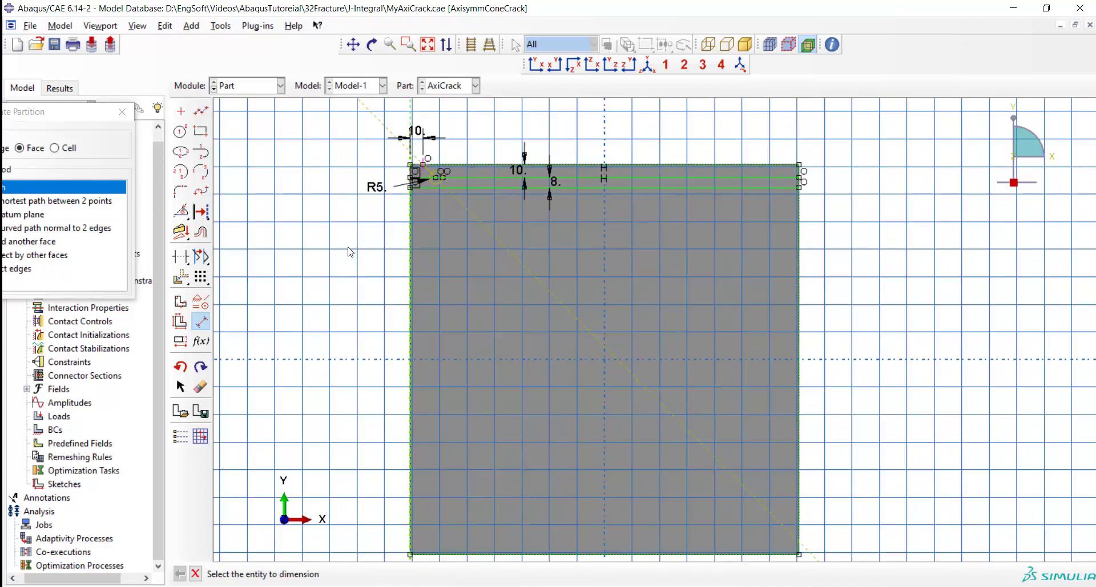
Draw a vertical partition line from near the top down to the bottom edge
click(201, 111)
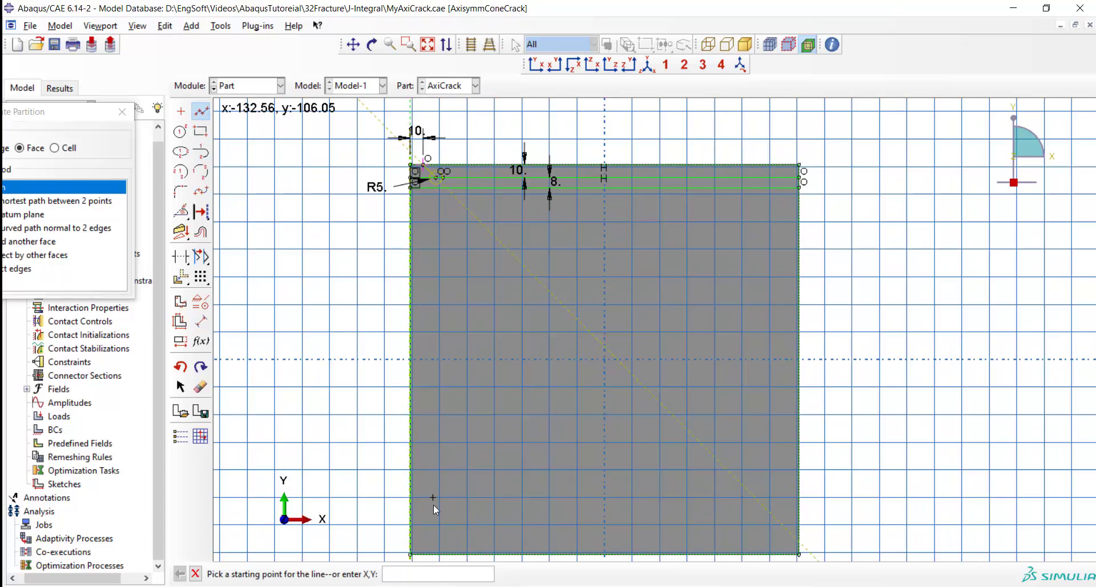
click(433, 553)
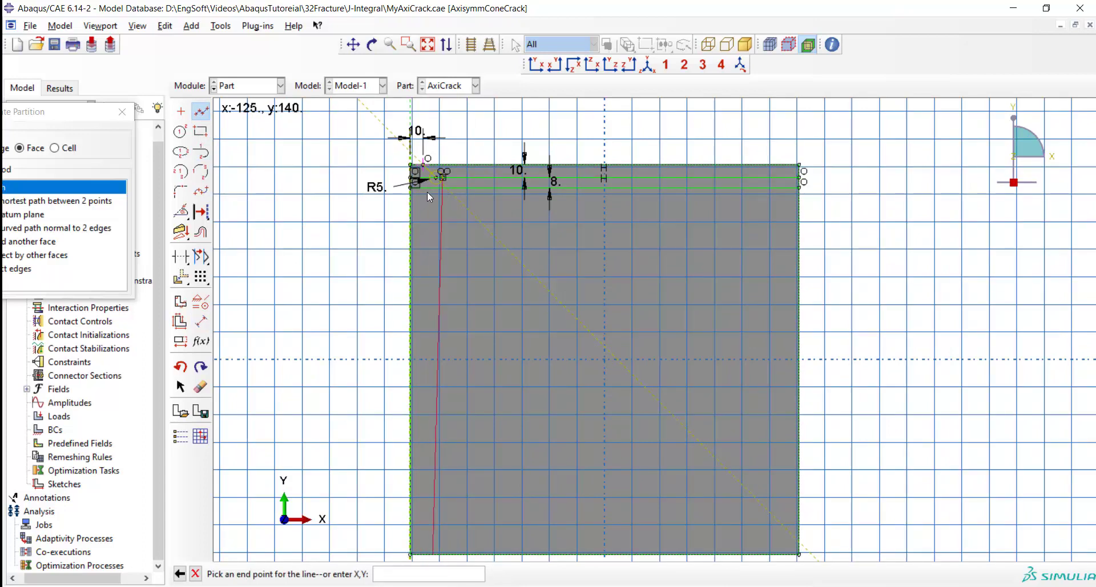
scroll(427, 191, up, 5)
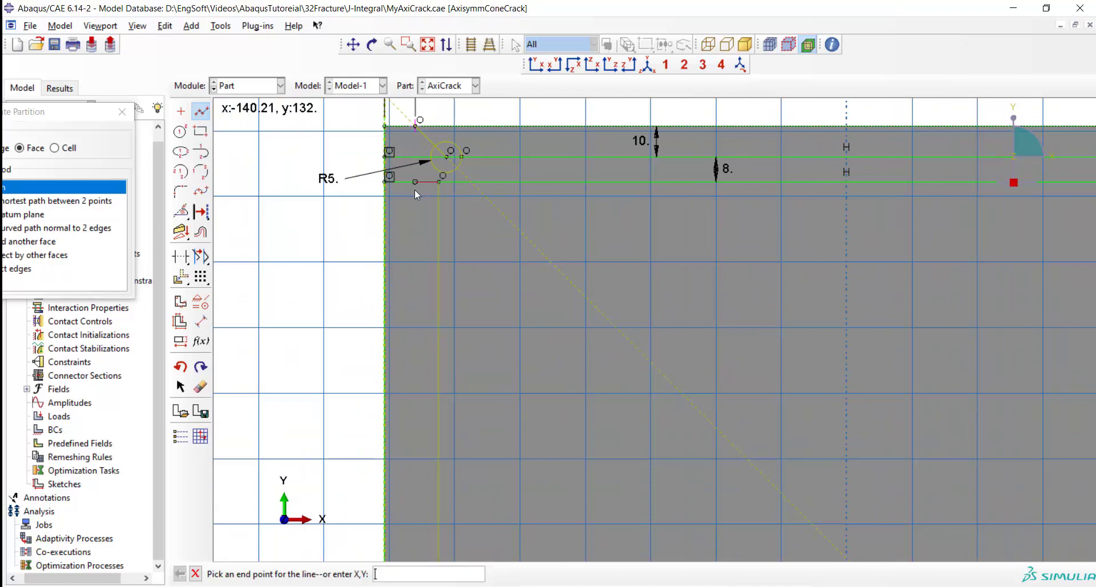
key(Escape)
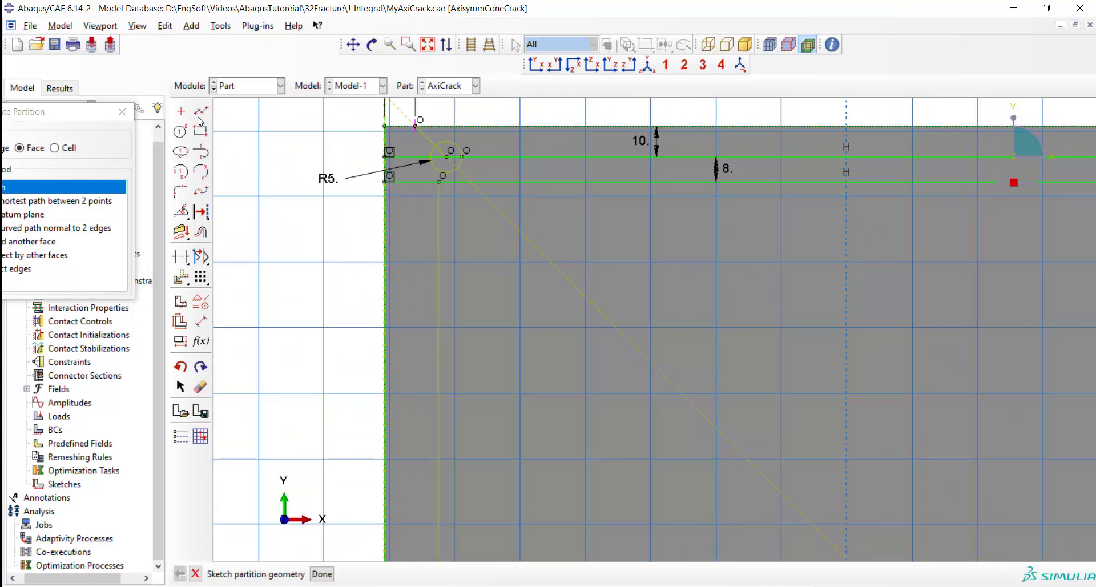
click(201, 111)
click(495, 184)
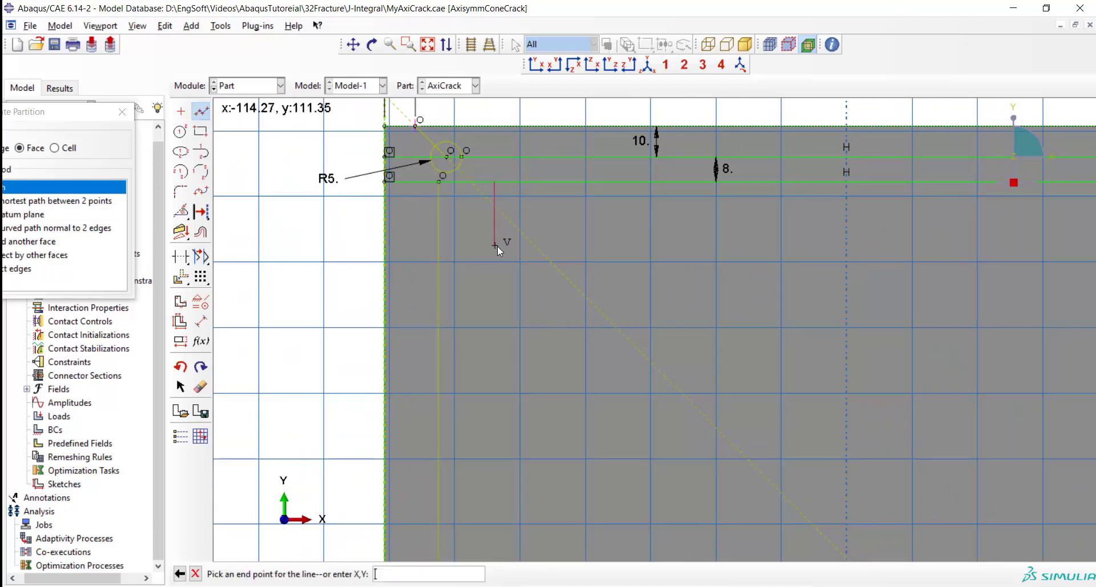
scroll(504, 274, up, 1)
scroll(505, 286, down, 2)
scroll(508, 292, down, 3)
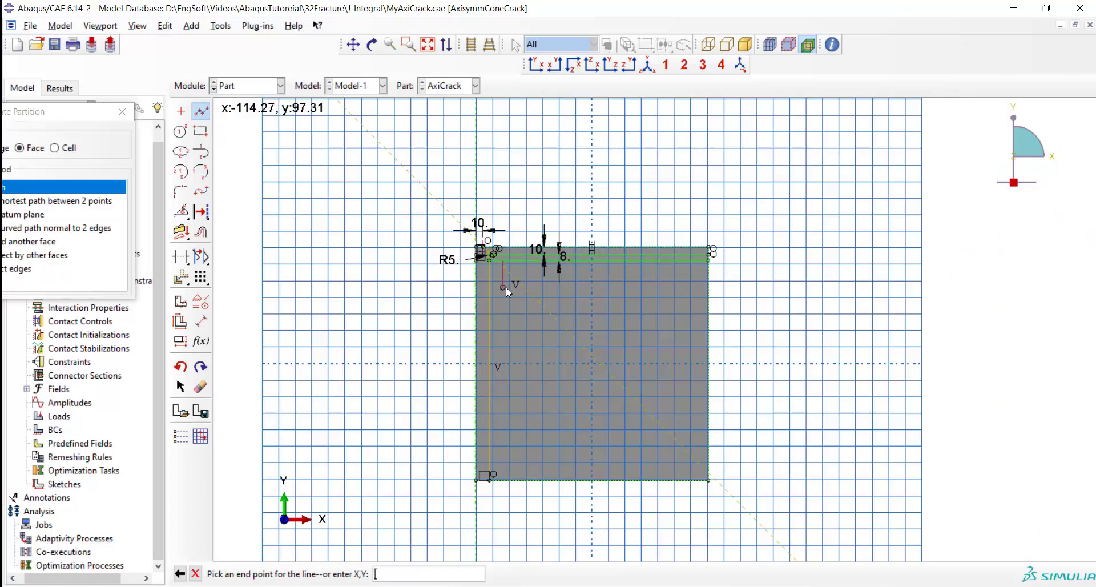
click(508, 487)
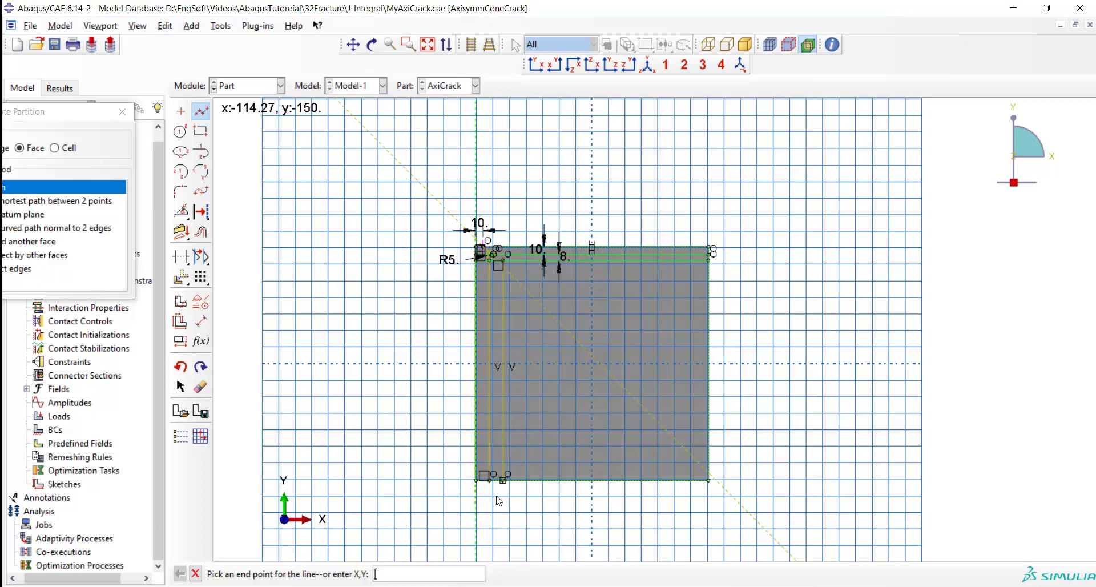
key(Escape)
scroll(463, 433, up, 2)
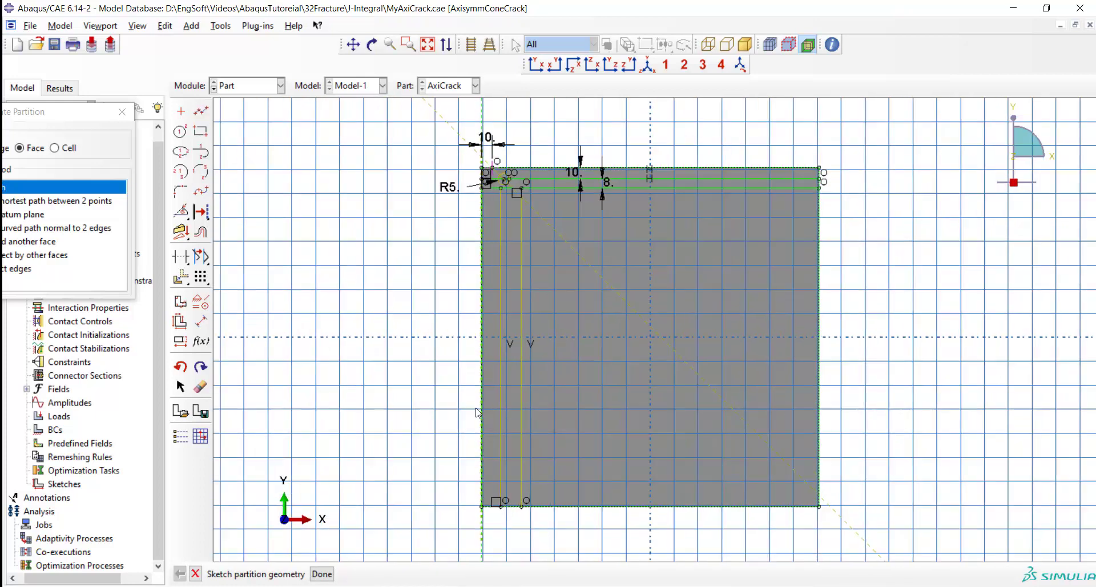
scroll(435, 319, up, 1)
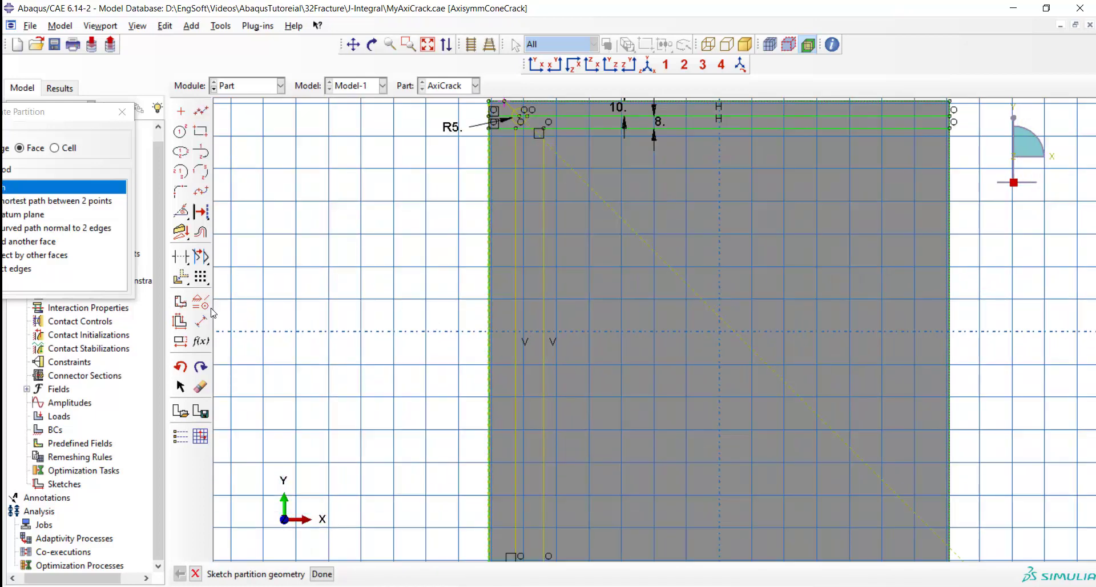
Dimension the vertical line 11 from the left edge and 22 from the other vertical line
click(201, 321)
click(490, 269)
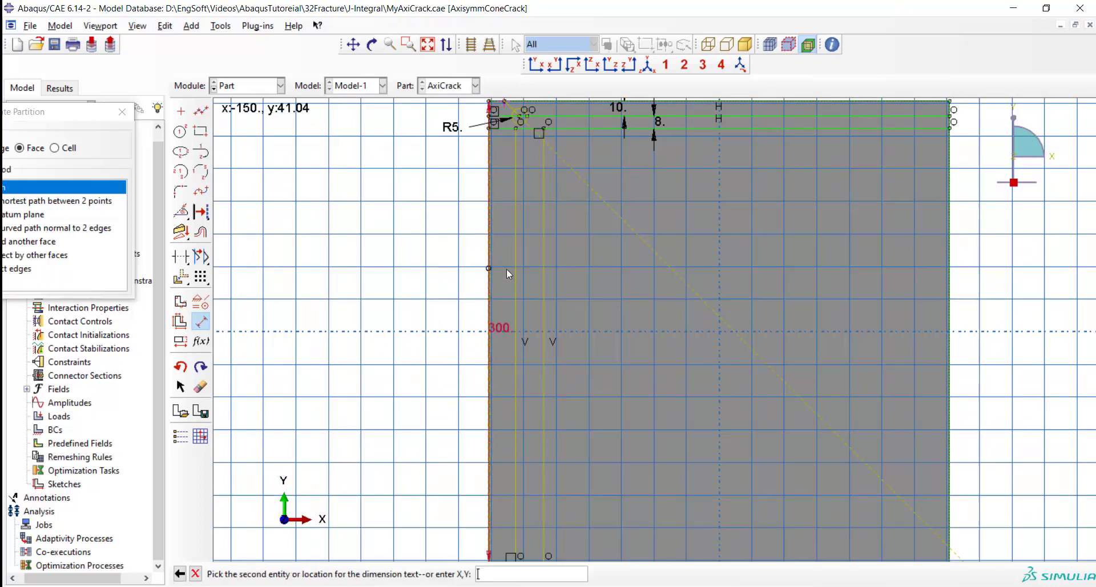
click(507, 268)
click(505, 268)
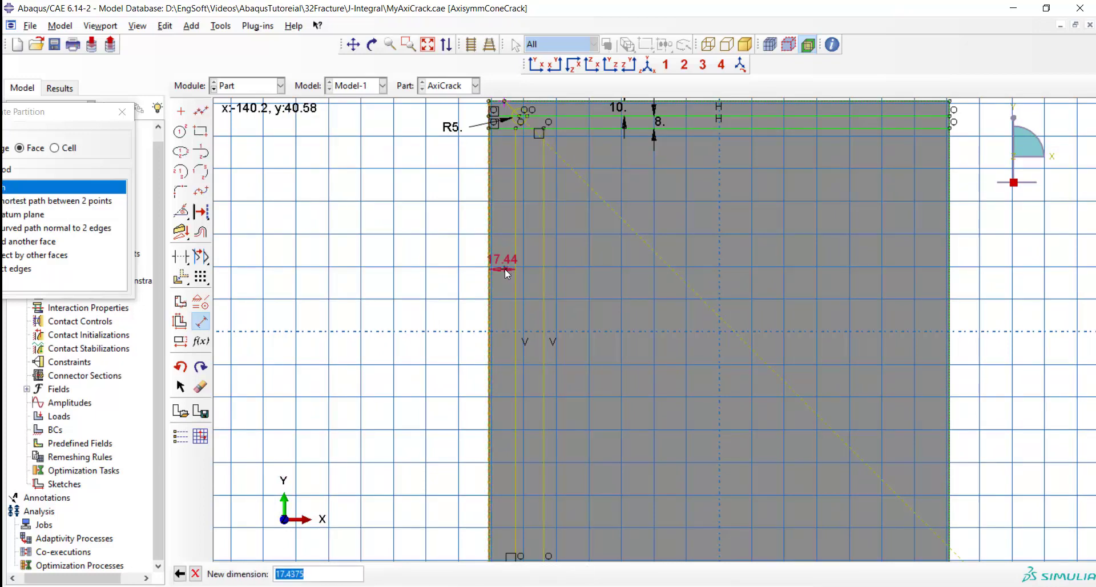
text(11)
key(Return)
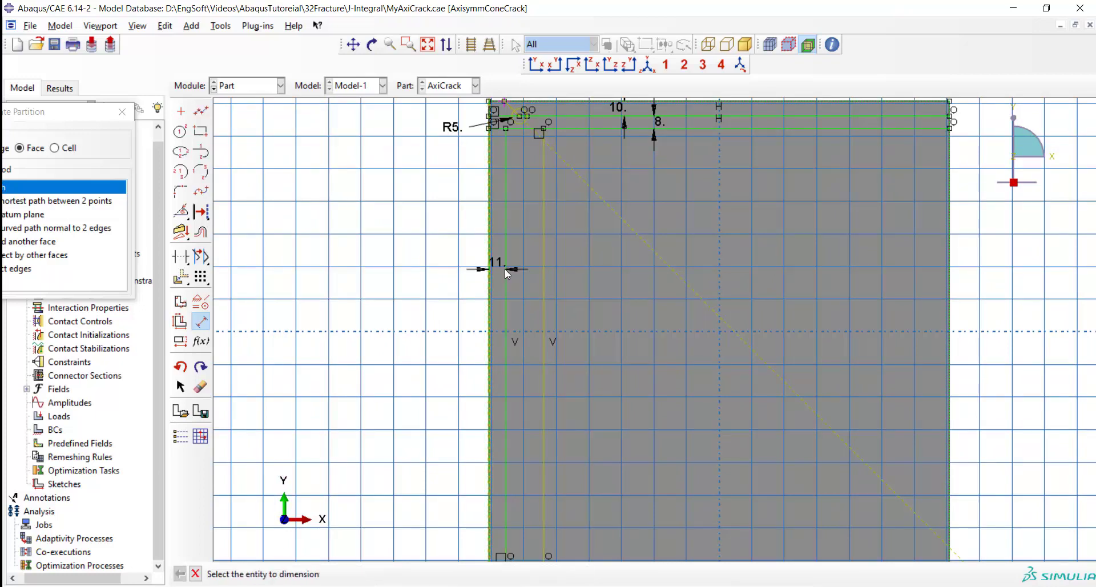
click(506, 273)
click(544, 286)
click(525, 285)
text(22)
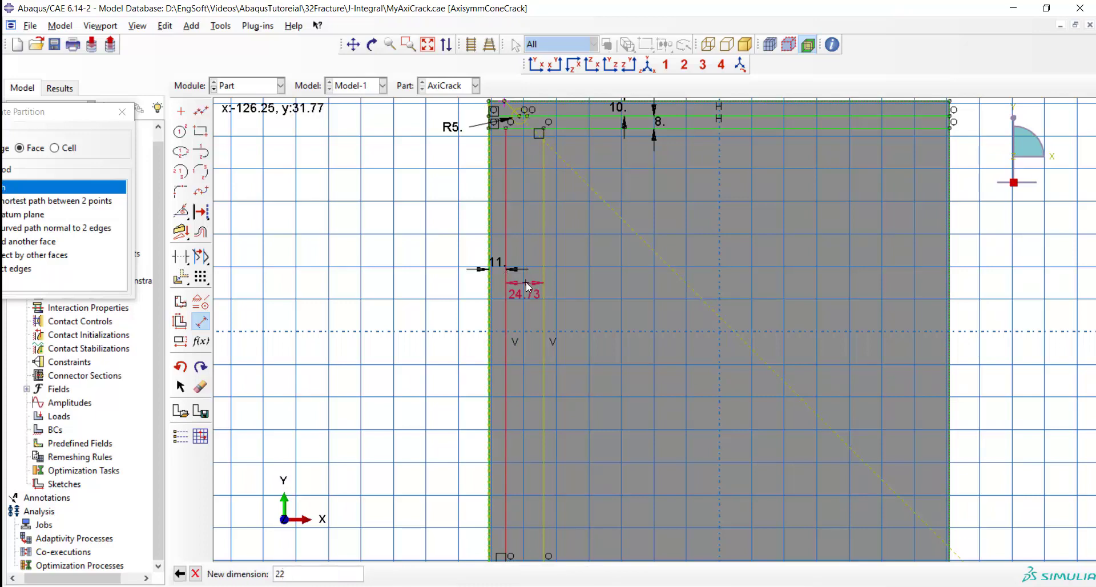
key(Return)
scroll(525, 348, down, 1)
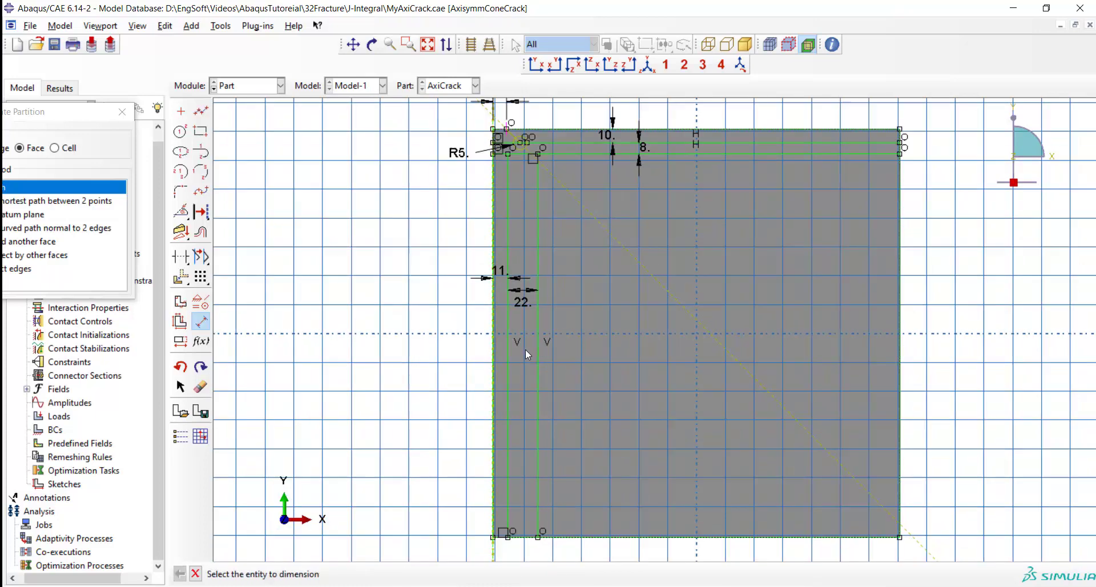
scroll(509, 143, up, 5)
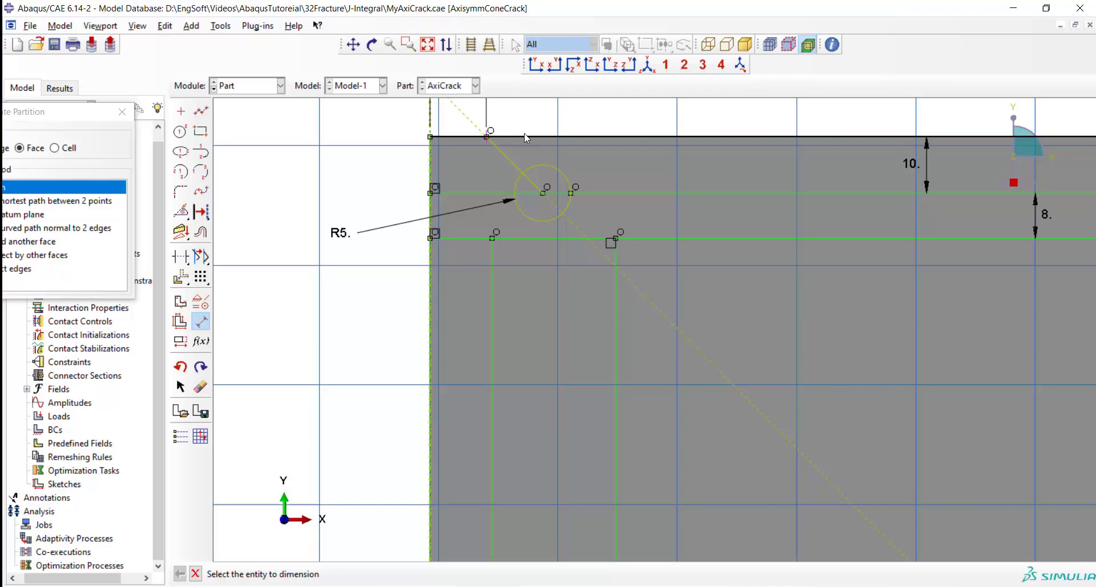
Draw three slanted lines linking the lower partition ends, the circle and the top edge
scroll(526, 137, up, 2)
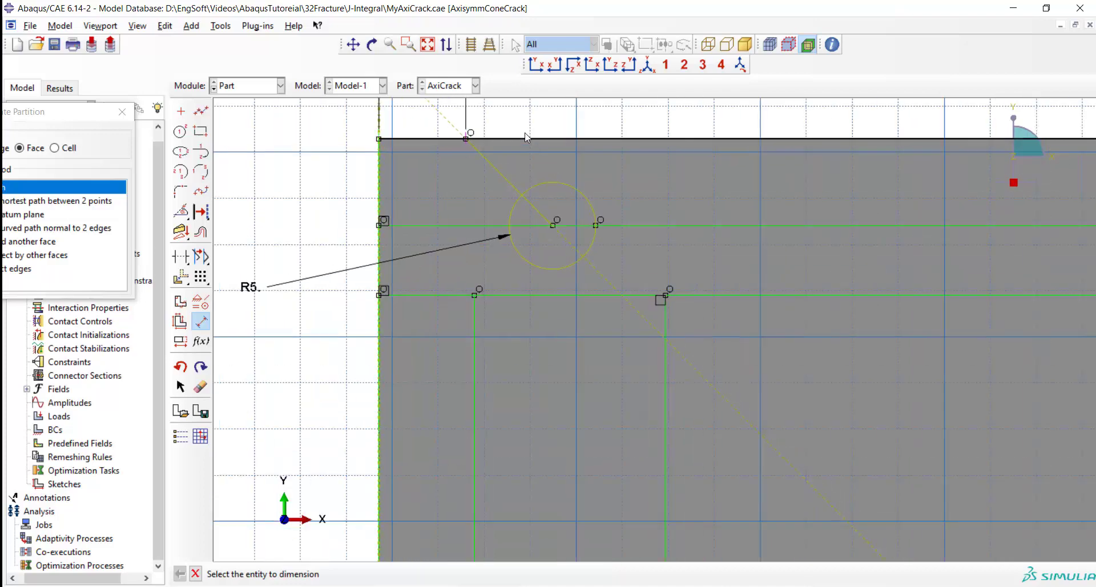
click(200, 110)
click(475, 295)
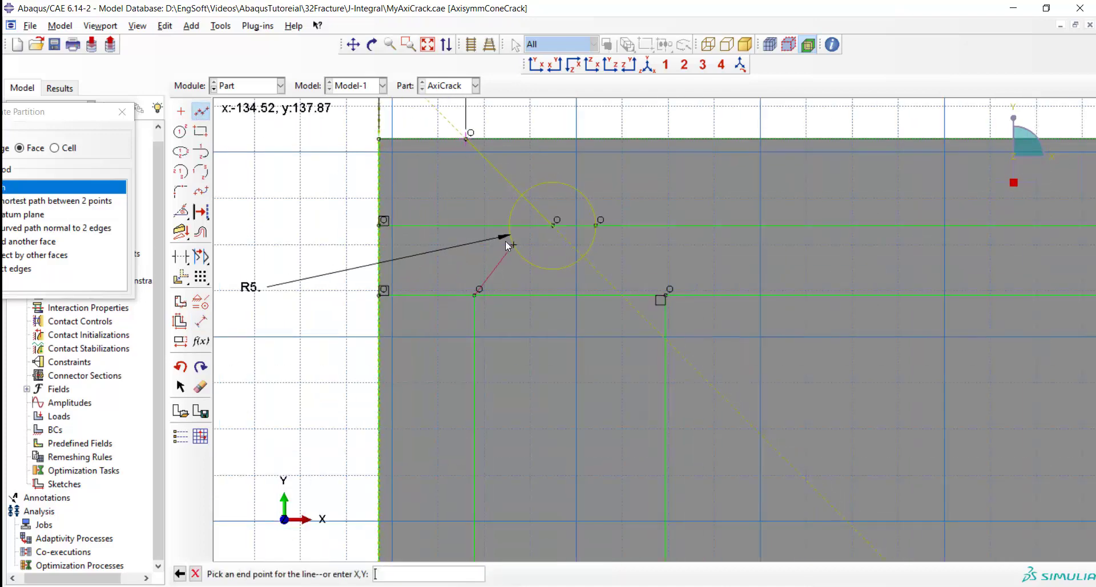
click(507, 225)
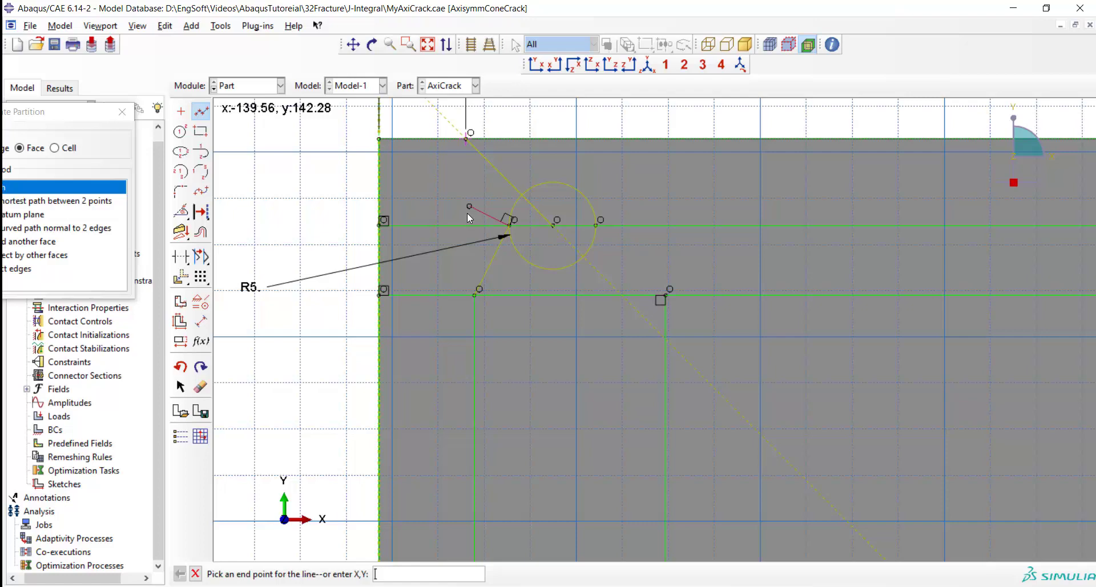
key(Escape)
click(200, 110)
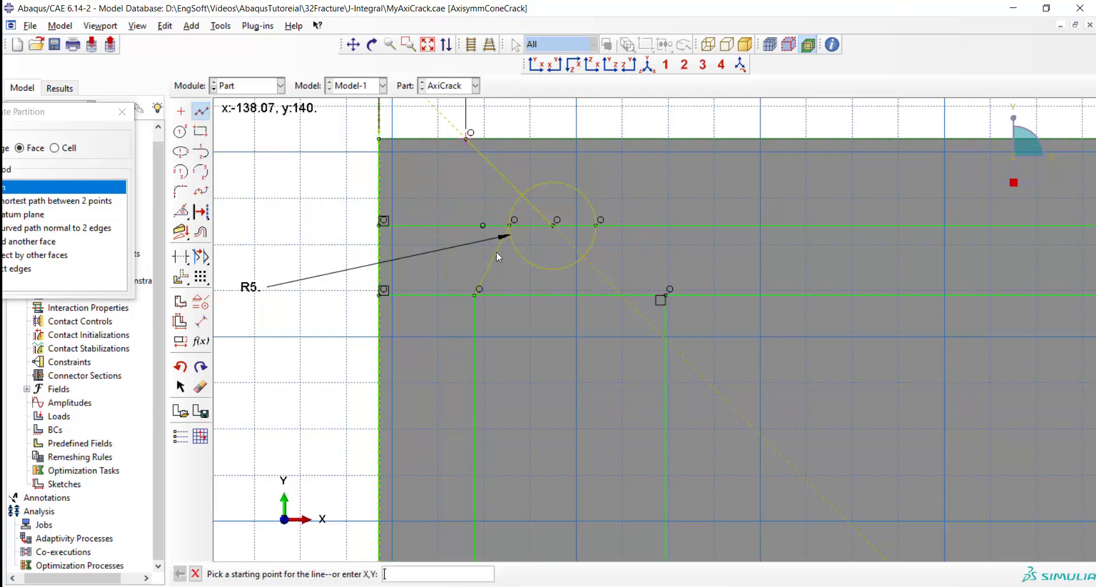
click(665, 295)
click(604, 228)
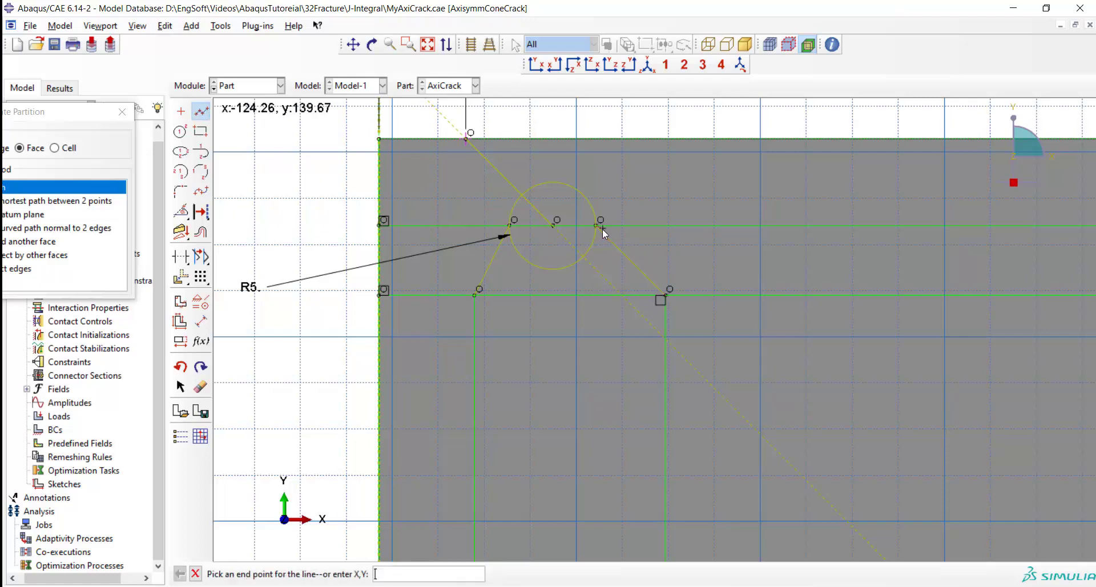
key(Escape)
click(200, 111)
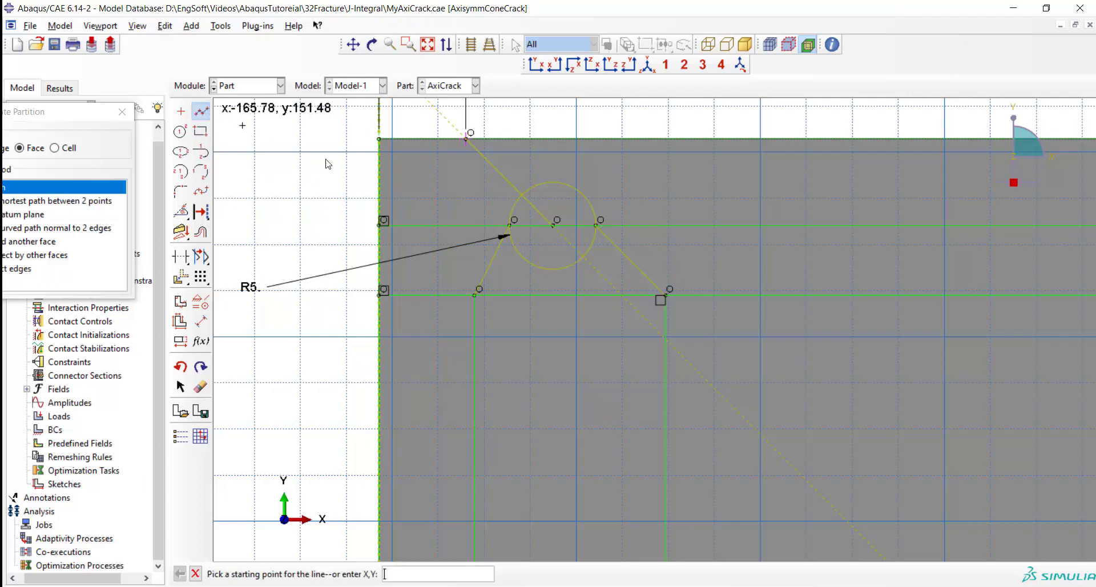
click(595, 226)
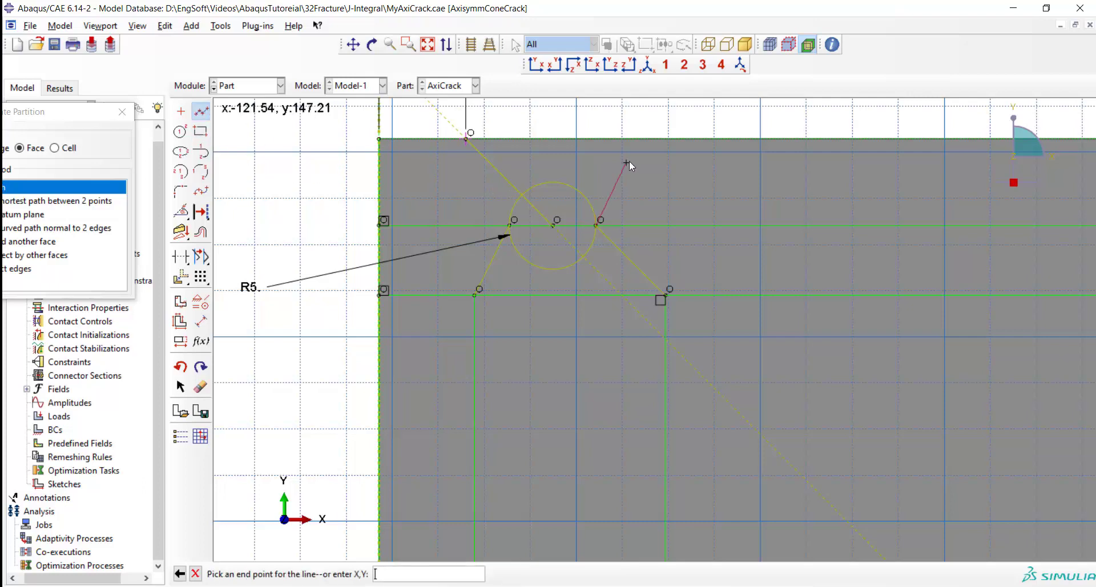
click(655, 142)
key(Escape)
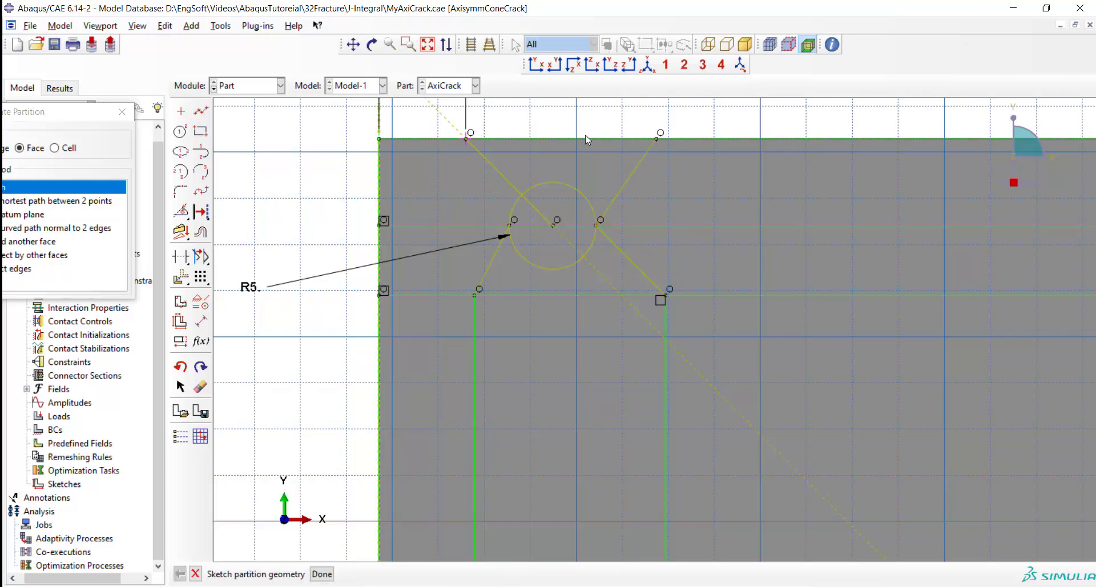
Dimension the slanted line's top-edge end 33 from the top-left corner
click(200, 321)
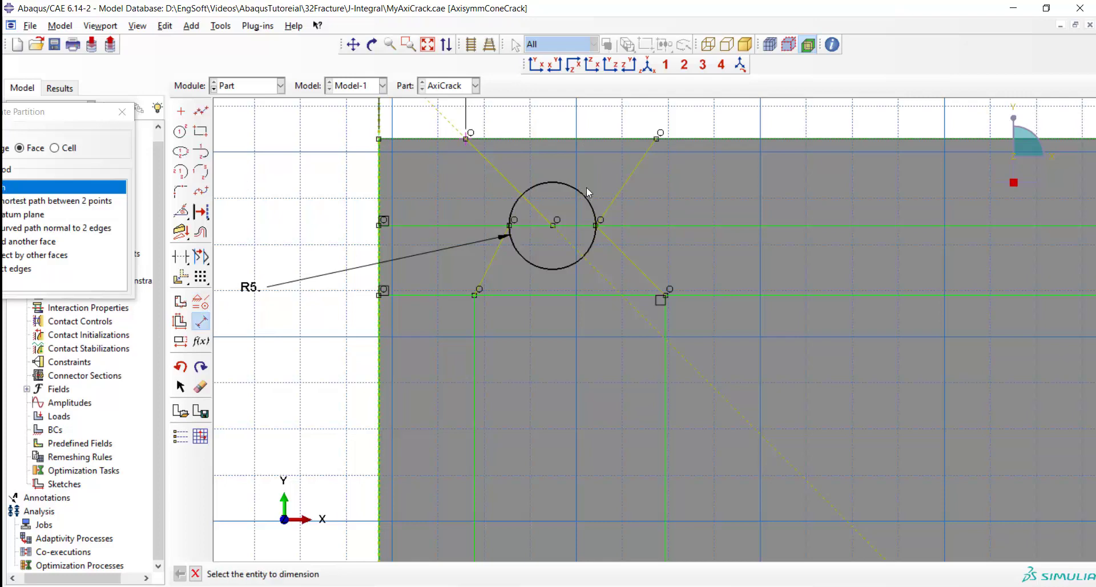
click(657, 138)
click(379, 138)
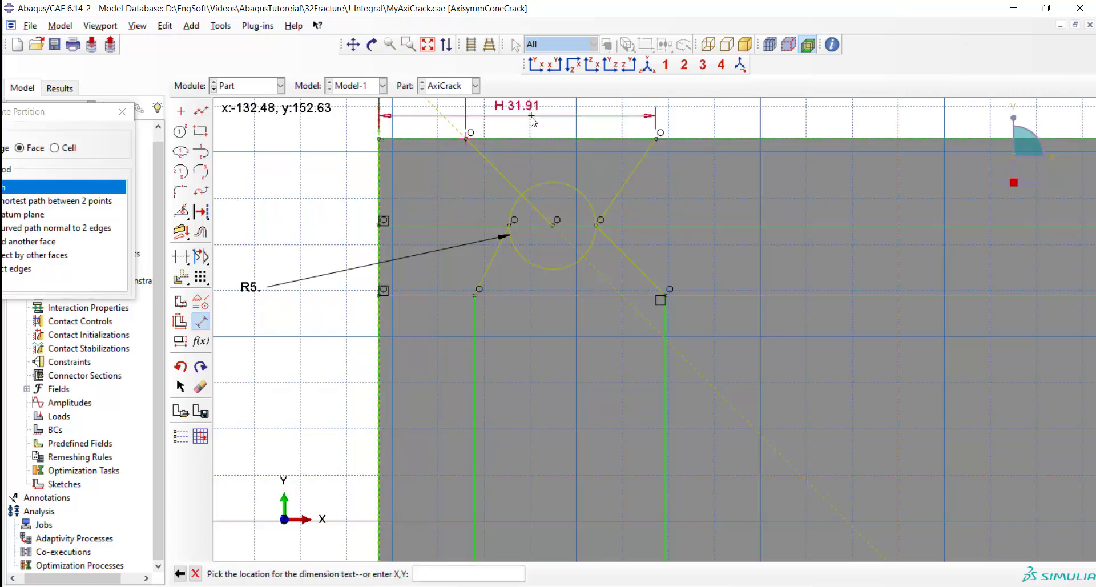
click(530, 118)
text(33)
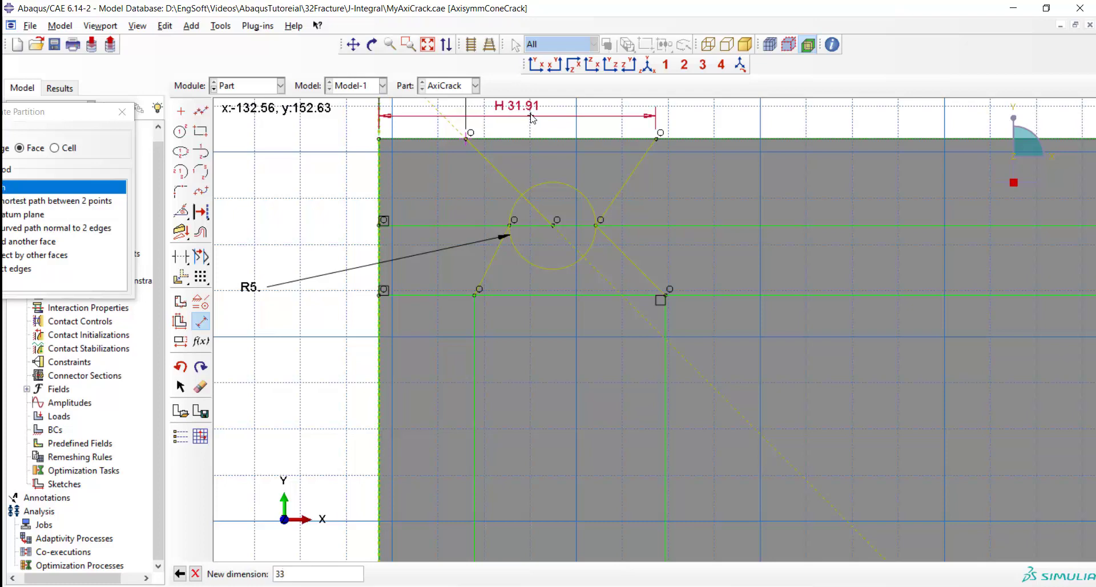
key(Return)
scroll(427, 360, down, 2)
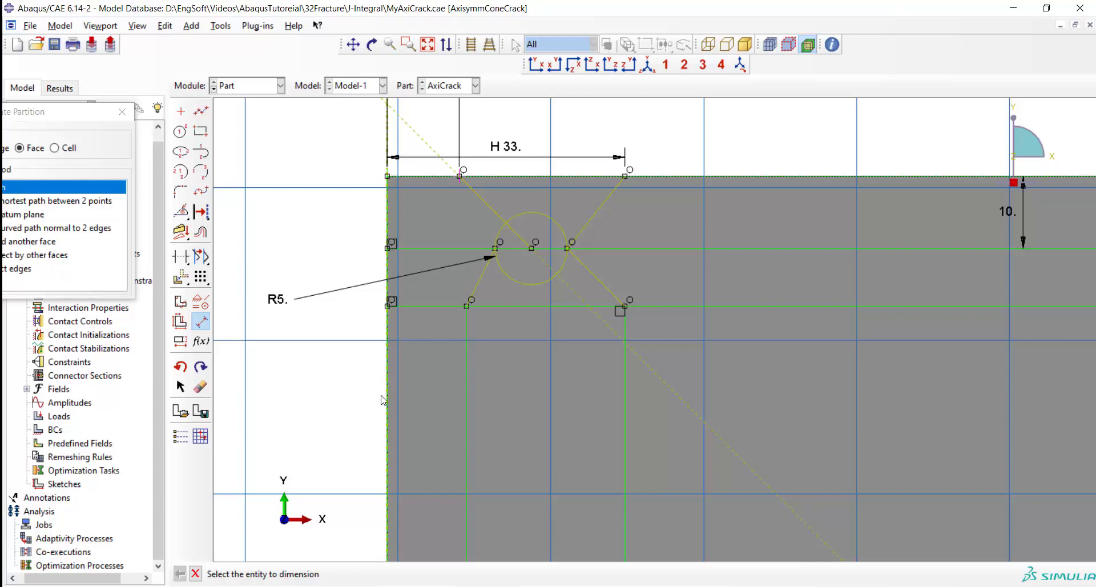
Apply the sketched partition to the AxiCrack face and switch to the Property module
click(195, 574)
click(321, 572)
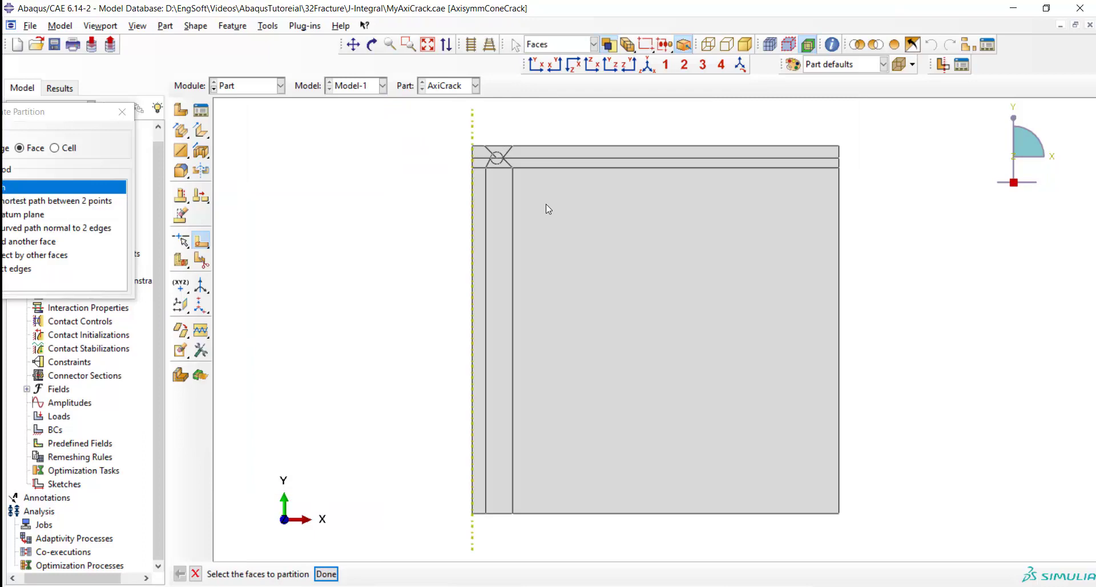
scroll(492, 128, up, 3)
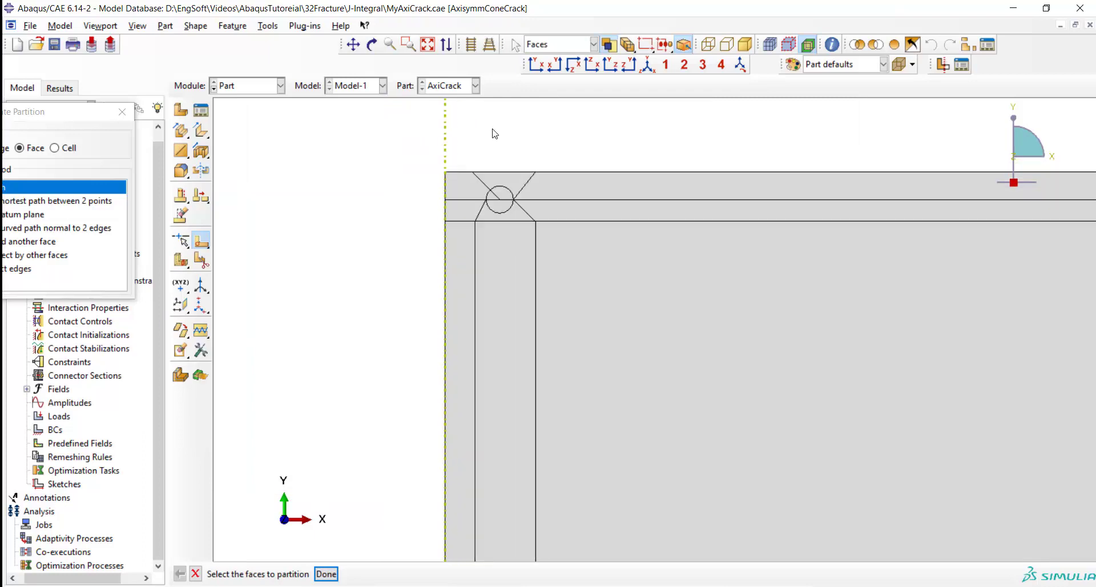
scroll(494, 135, up, 2)
drag(110, 117, 161, 118)
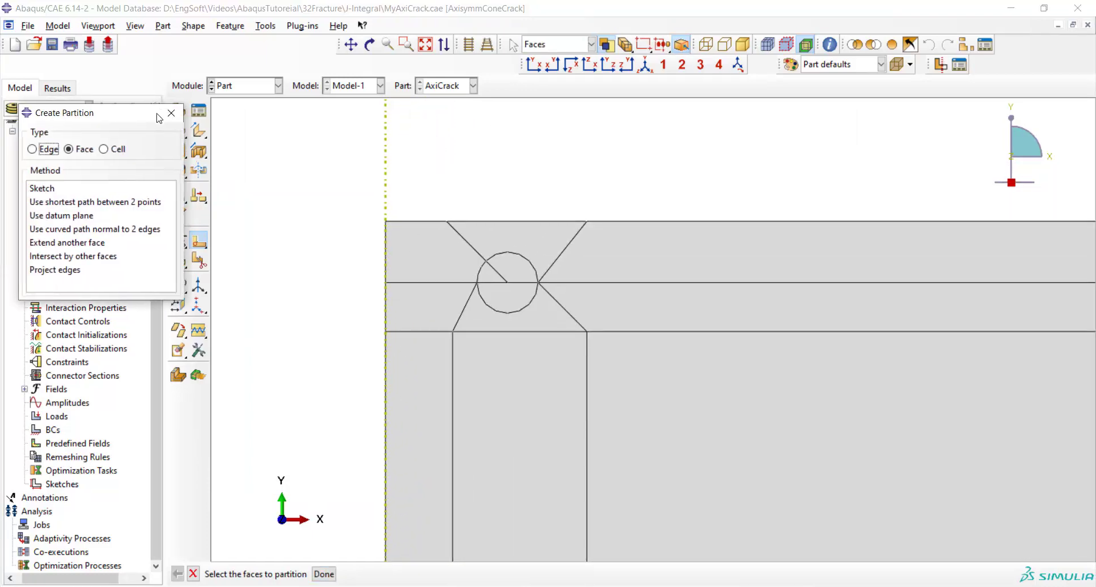
click(172, 113)
click(249, 87)
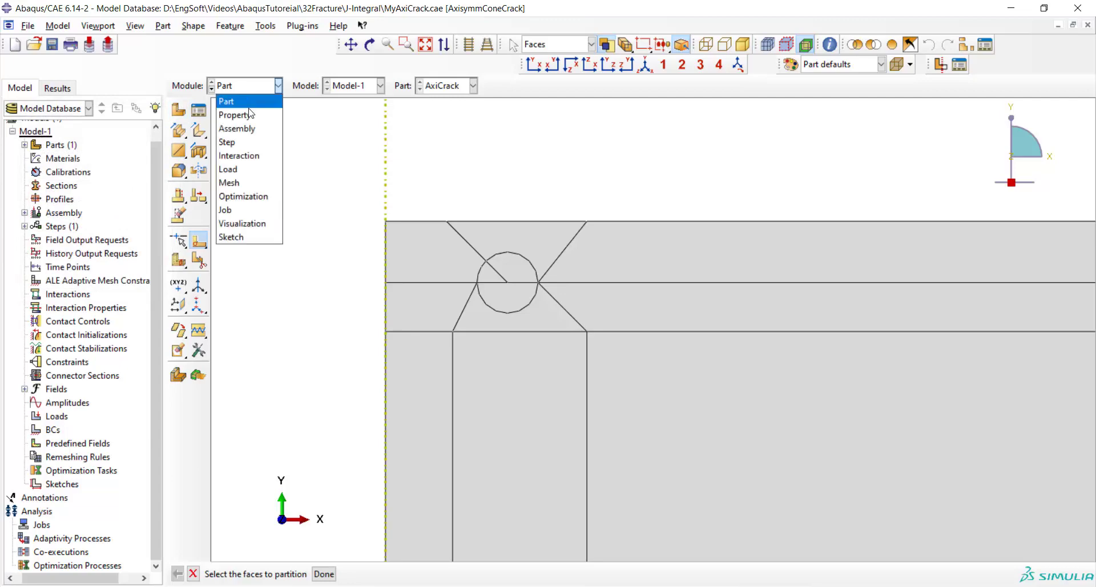
click(240, 114)
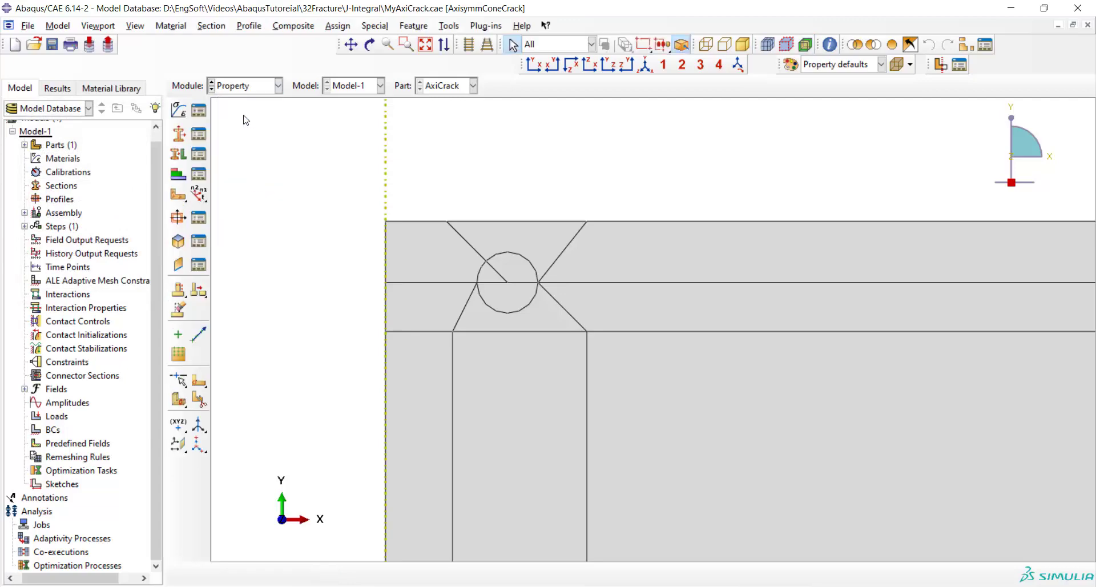
Create material LinearElastic with isotropic elasticity: Young's modulus 30e6, Poisson's ratio 0.3
click(425, 45)
click(178, 109)
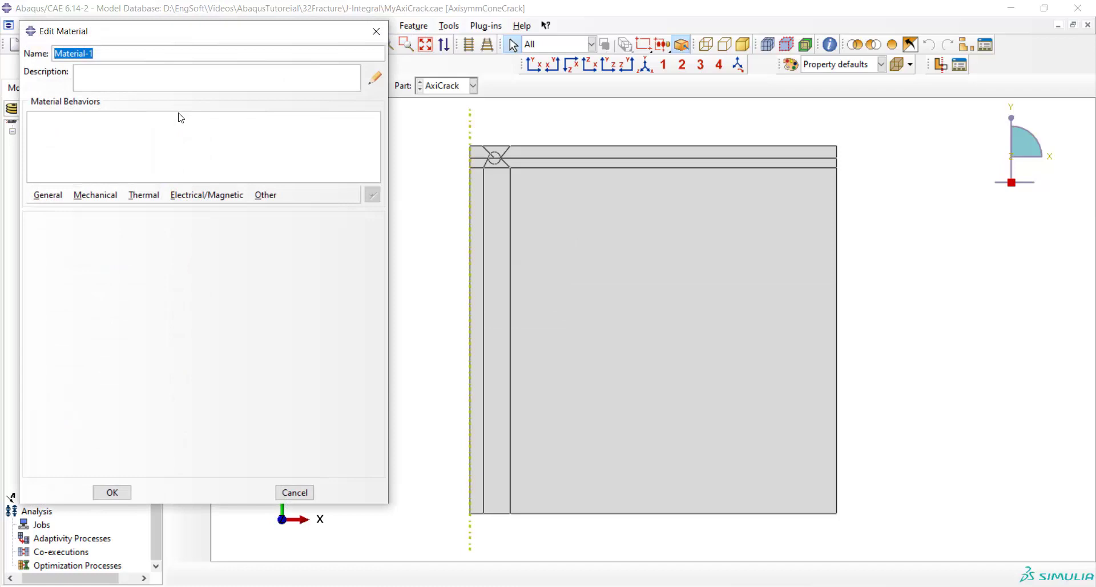
text(LinearElastic)
click(112, 194)
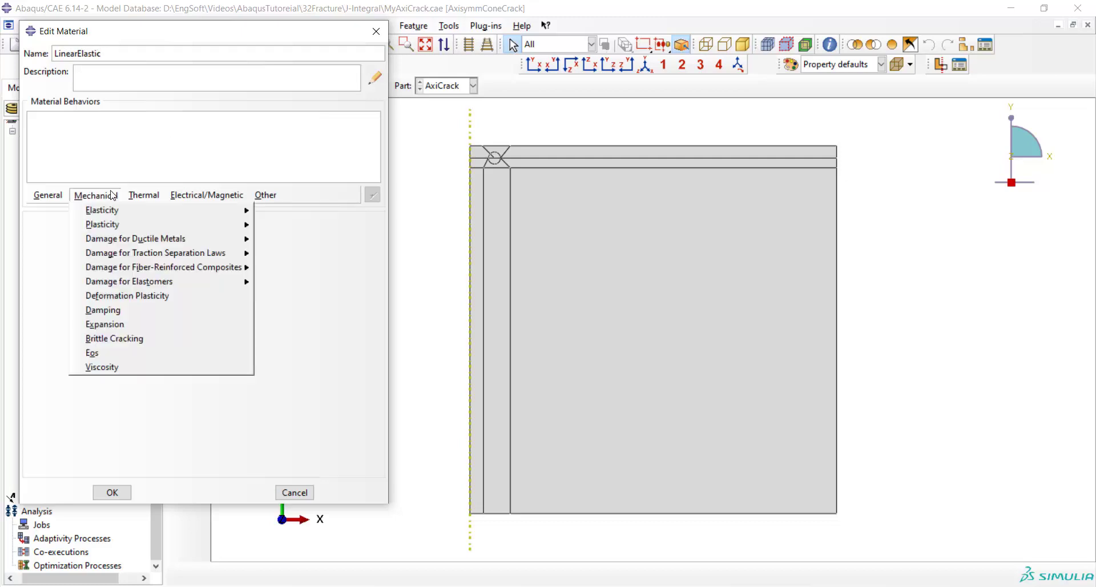
mouse_move(113, 210)
click(264, 212)
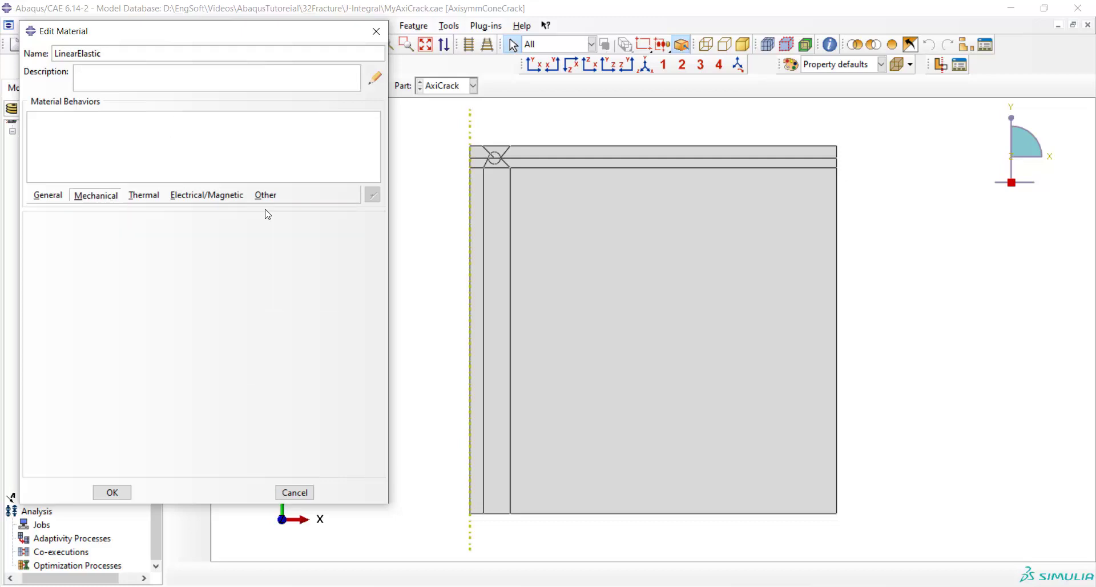
click(83, 393)
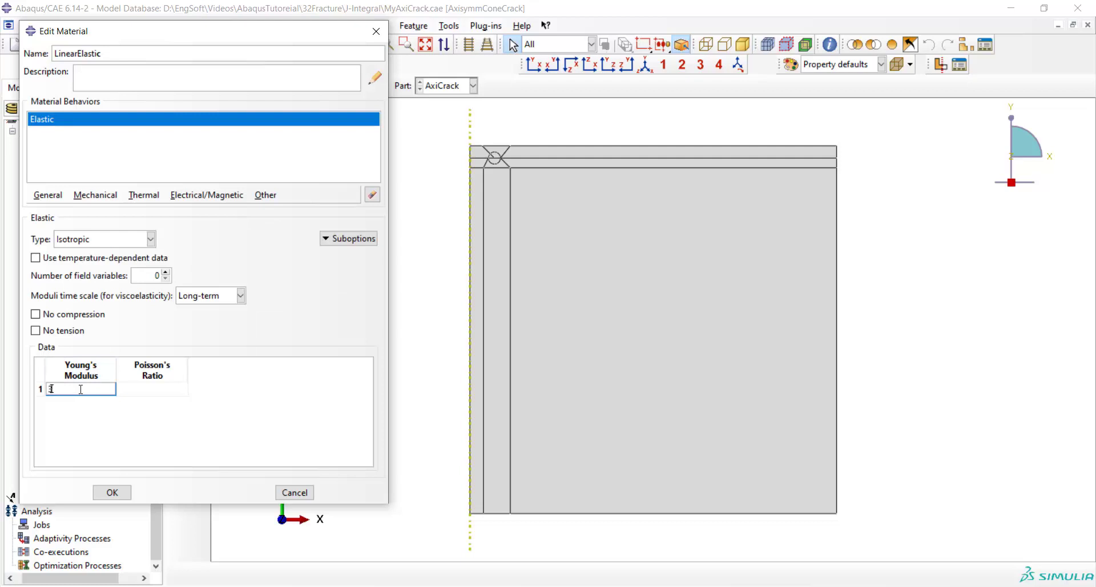
click(155, 389)
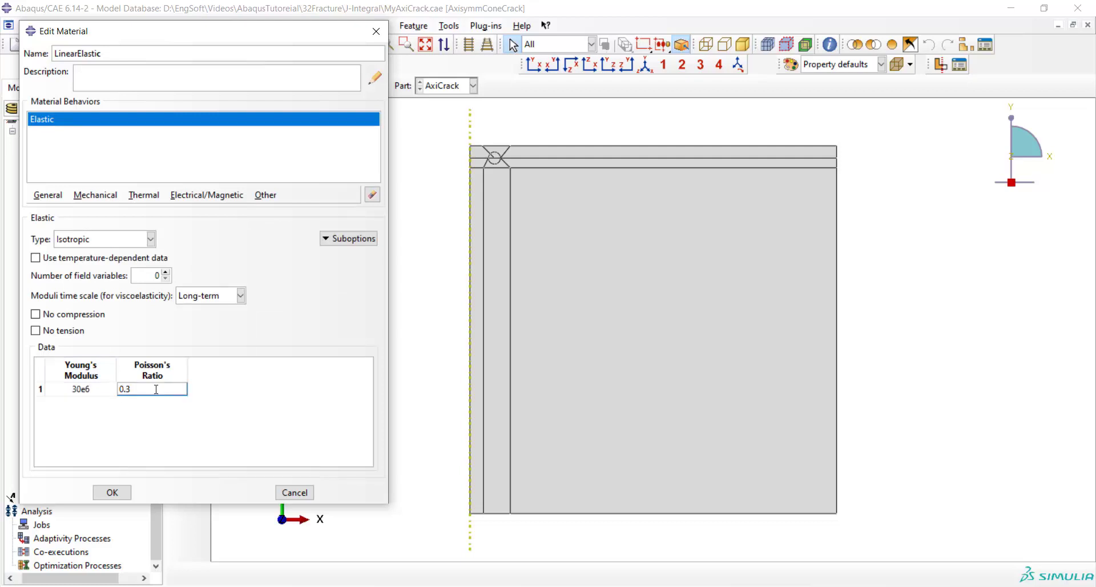
click(128, 486)
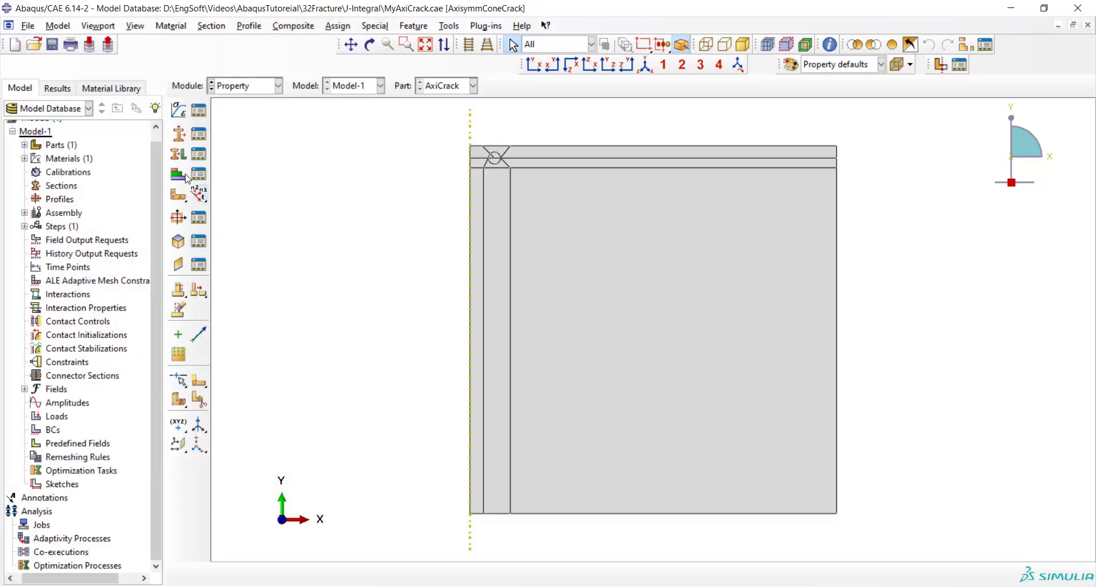
Create a solid homogeneous Section-1 of LinearElastic and assign it to all AxiCrack regions
click(178, 175)
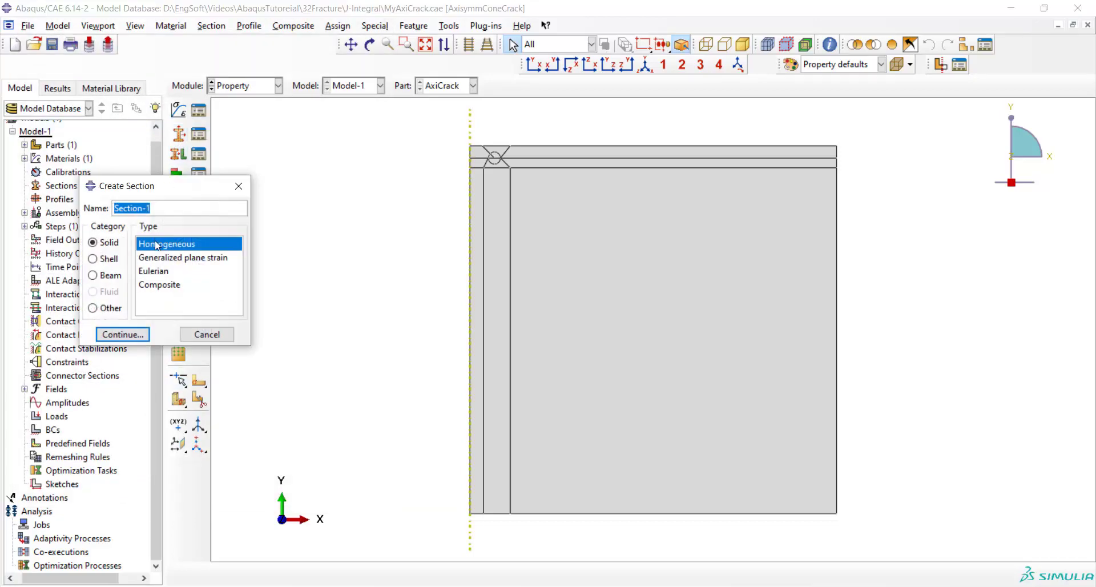
click(128, 335)
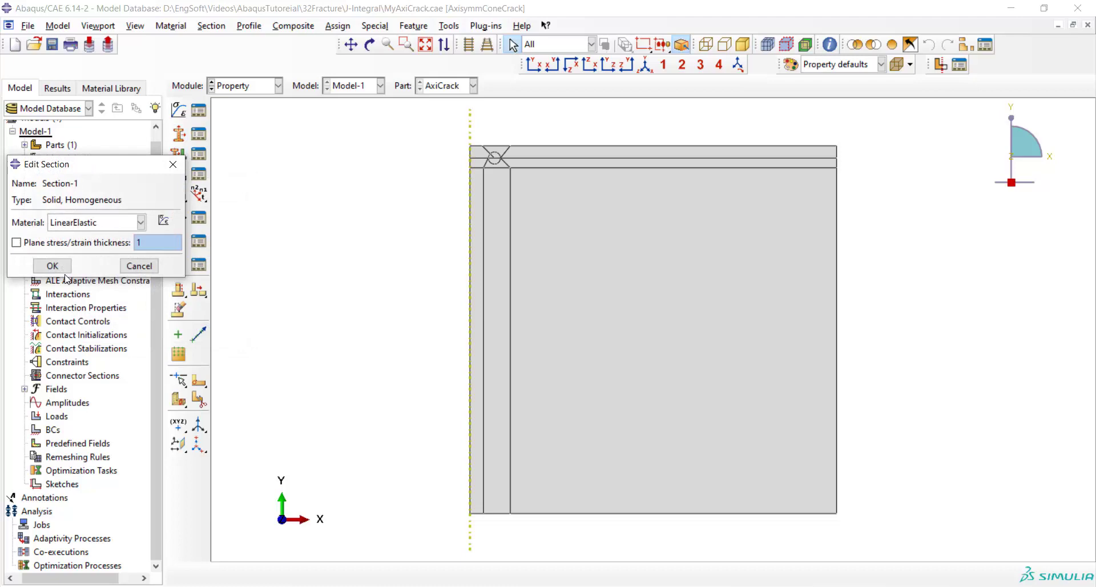
click(48, 266)
click(178, 154)
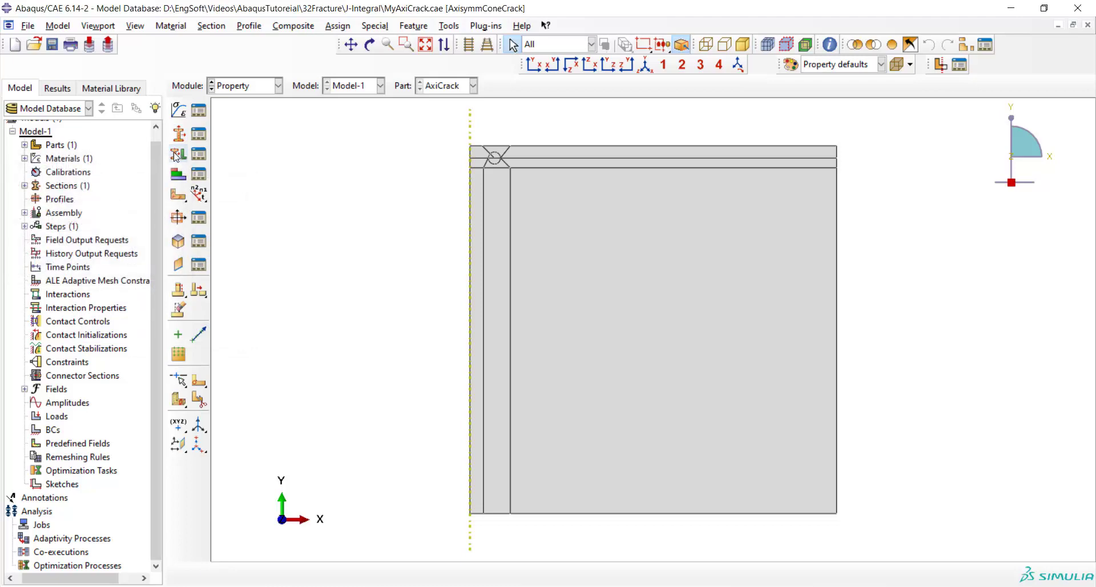
drag(889, 123, 462, 521)
click(506, 573)
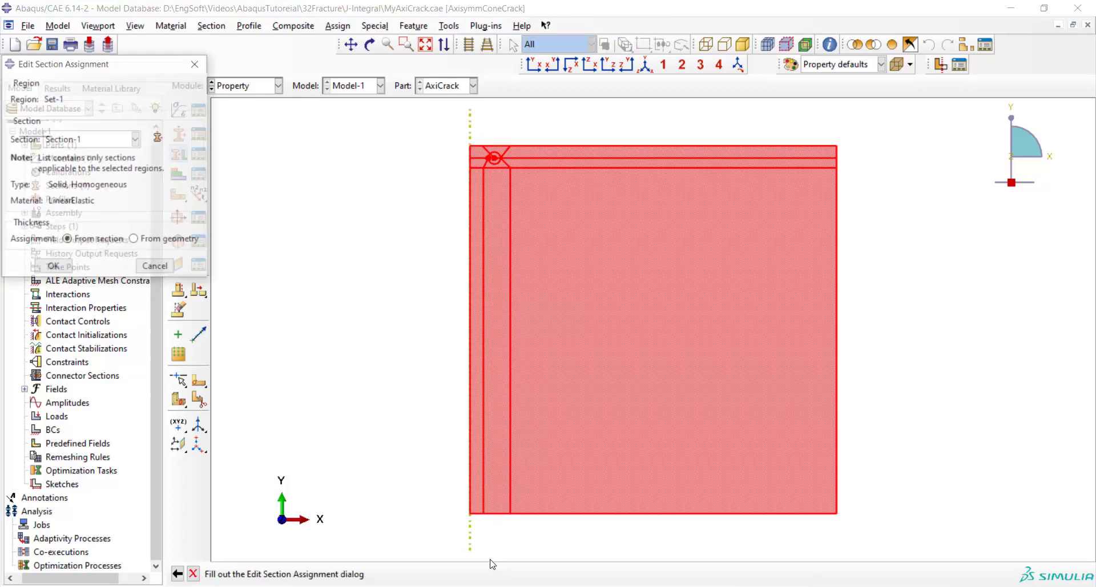
click(51, 273)
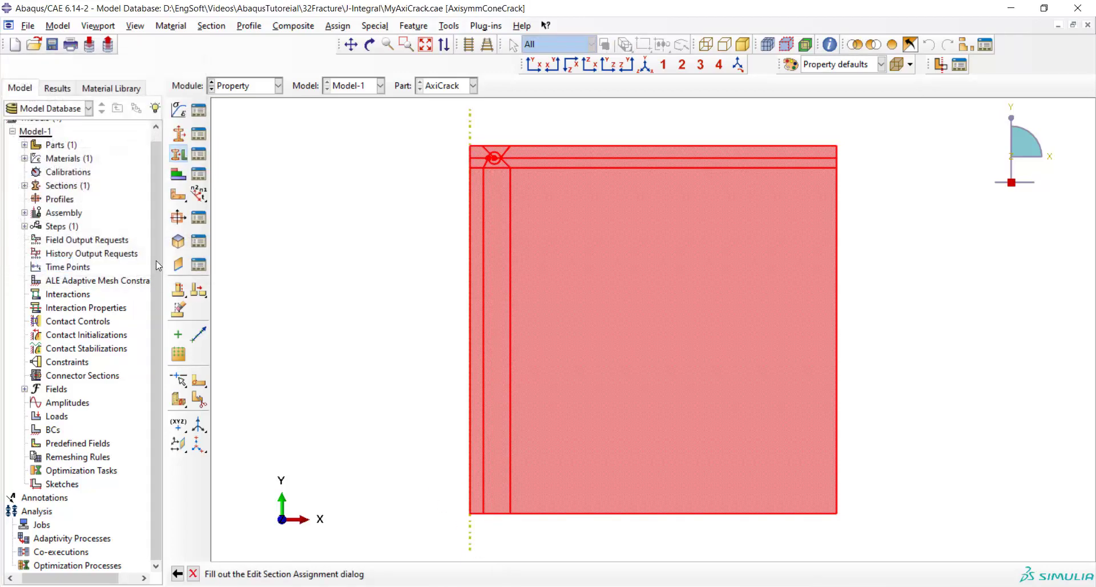
Add an independent AxiCrack instance to the assembly
click(246, 85)
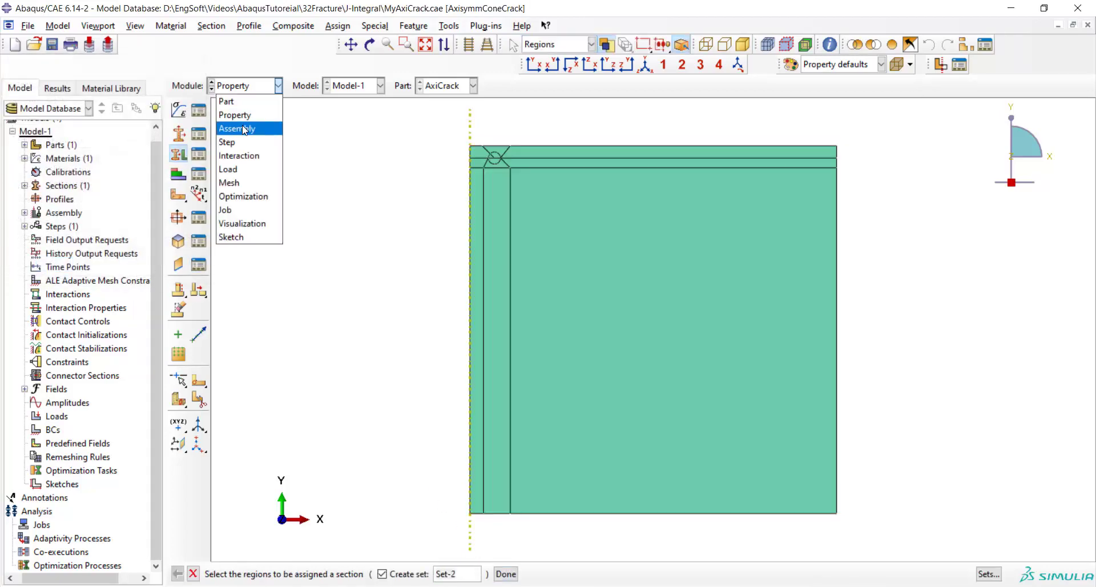
click(238, 125)
click(179, 109)
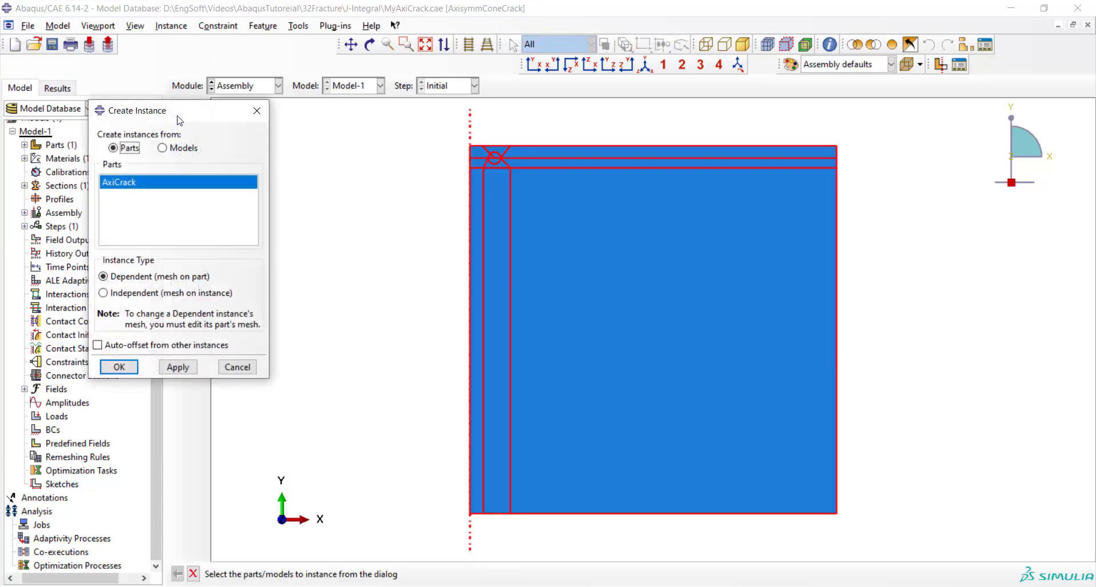
click(104, 293)
click(119, 366)
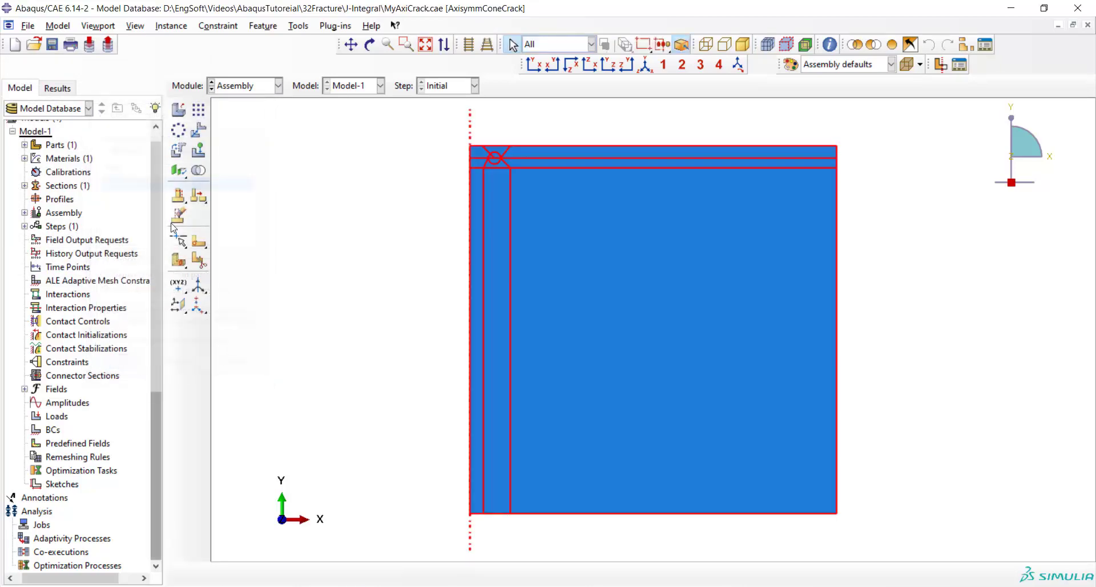
click(236, 86)
Create Static, General step Step-1 after Initial with default incrementation (100 increments, initial size 1)
click(228, 142)
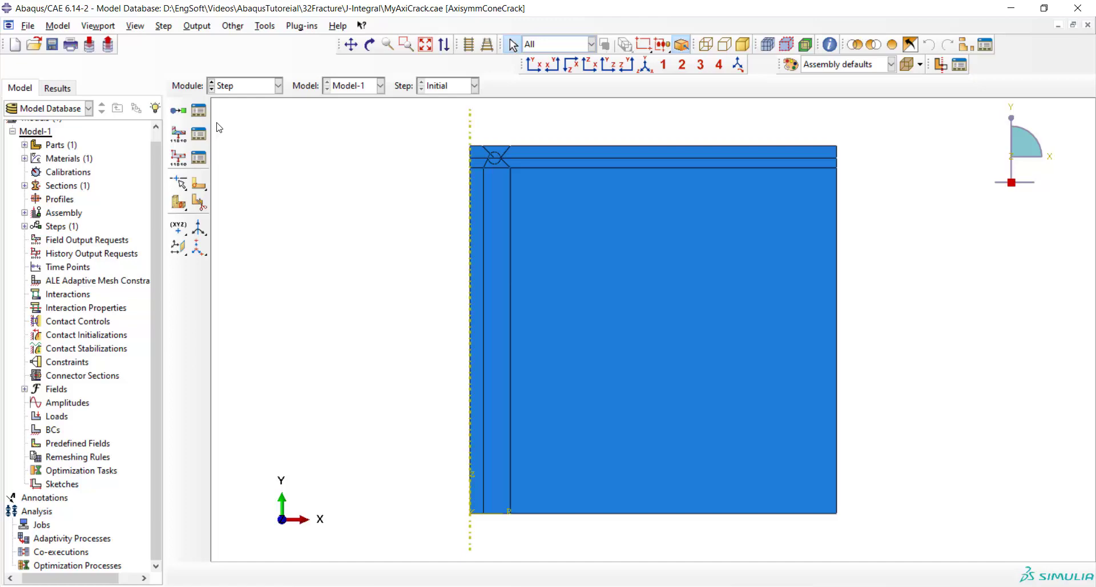
click(179, 110)
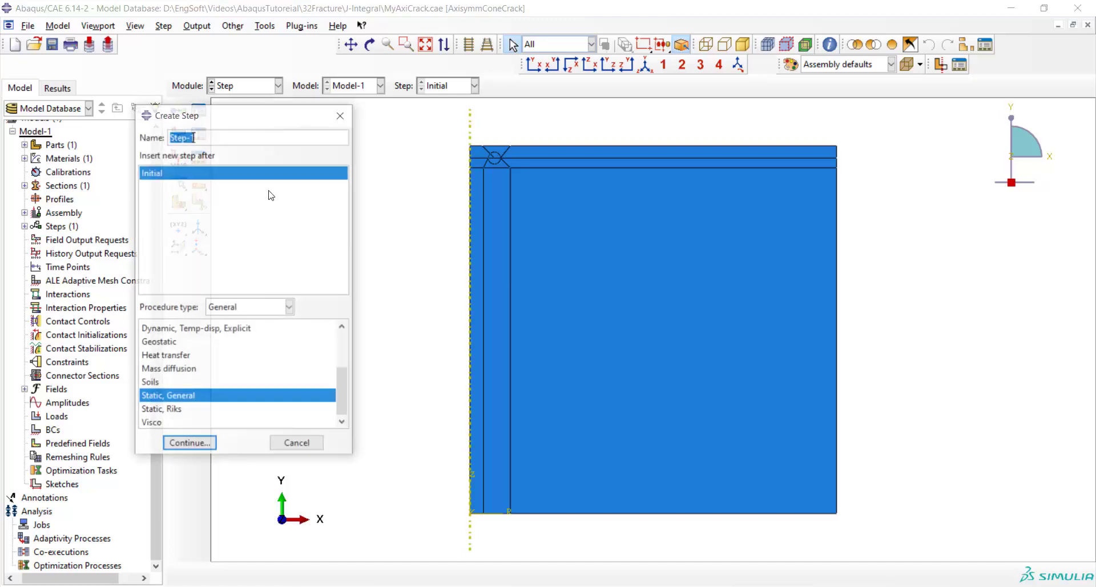
click(190, 444)
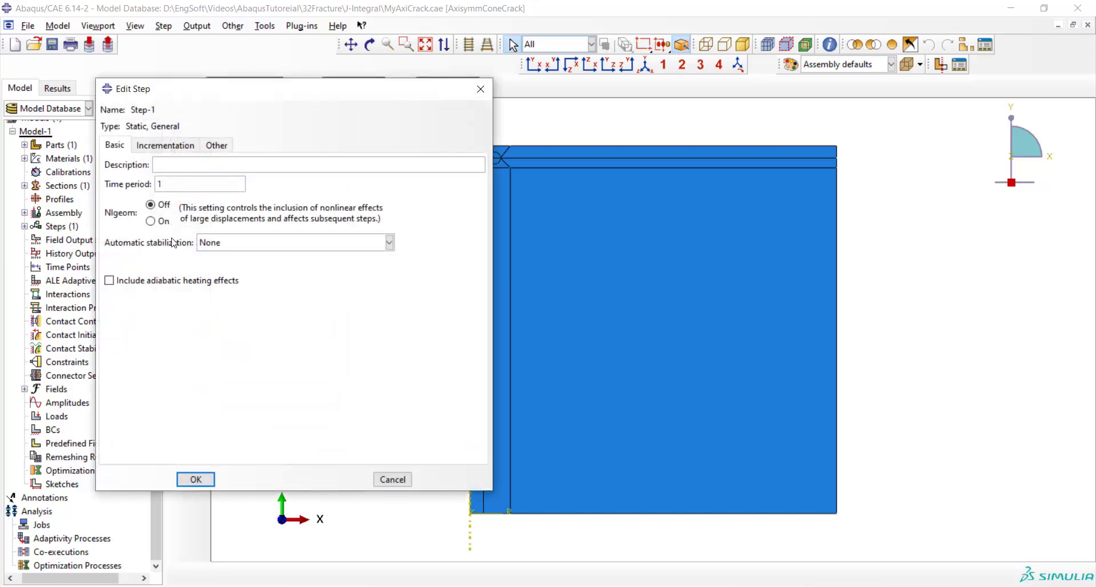
click(157, 145)
click(196, 479)
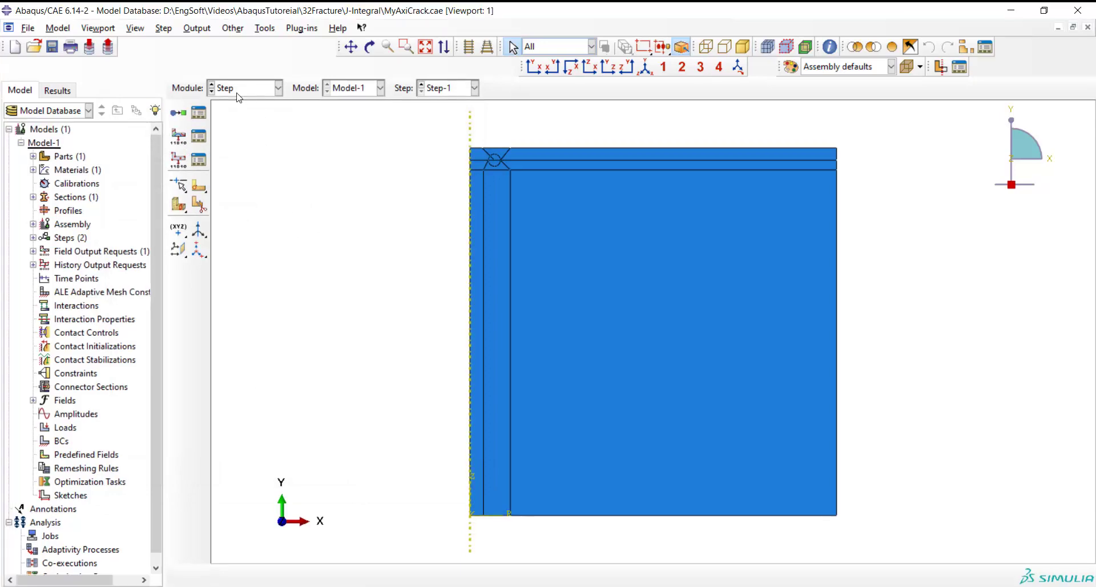
In the Interaction module, start a new contour-integral crack named Crack
click(236, 91)
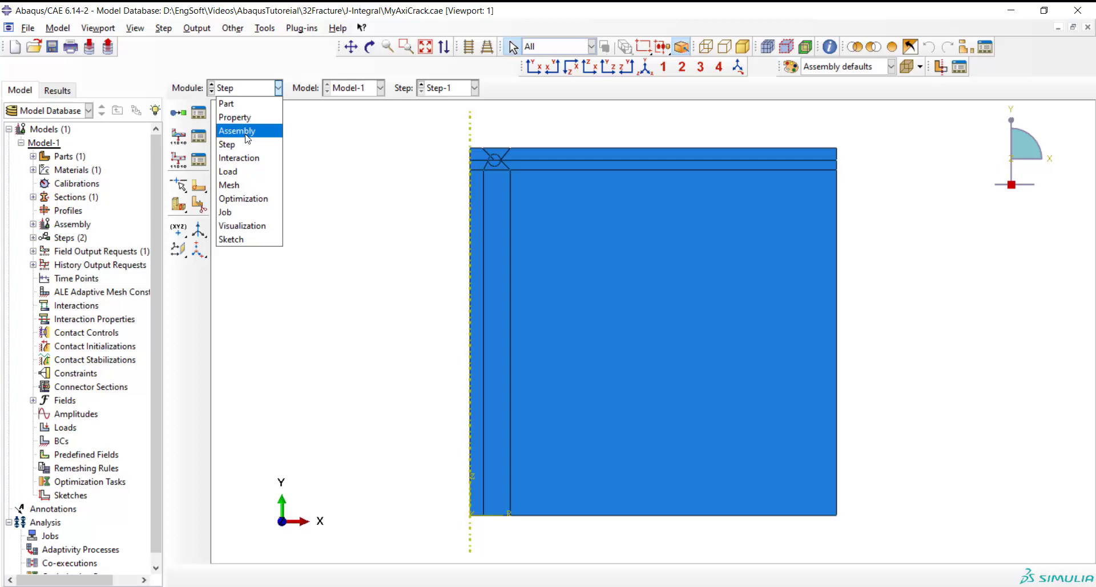
click(251, 164)
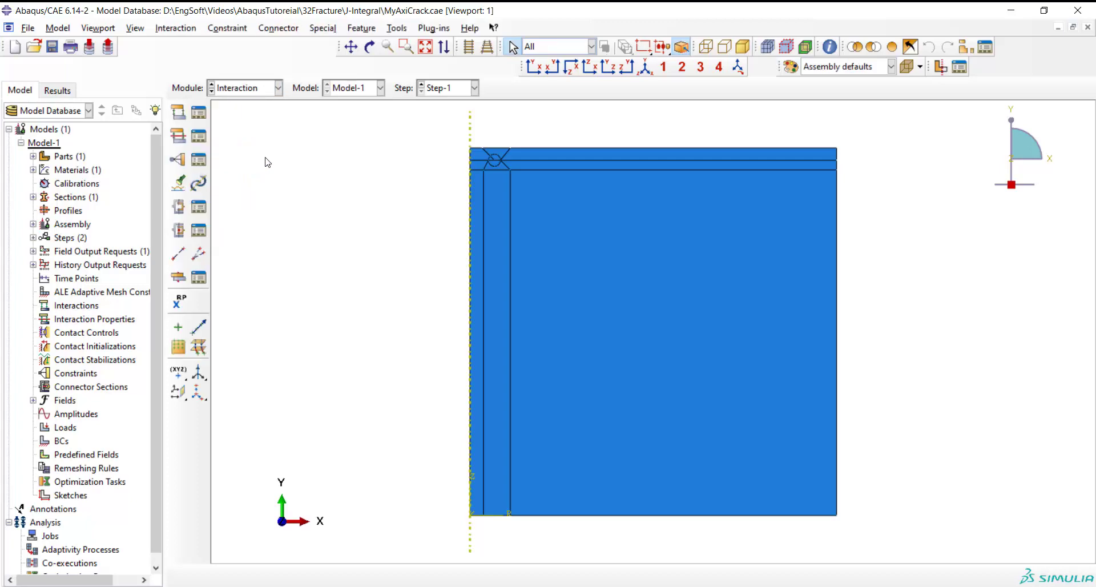
click(324, 28)
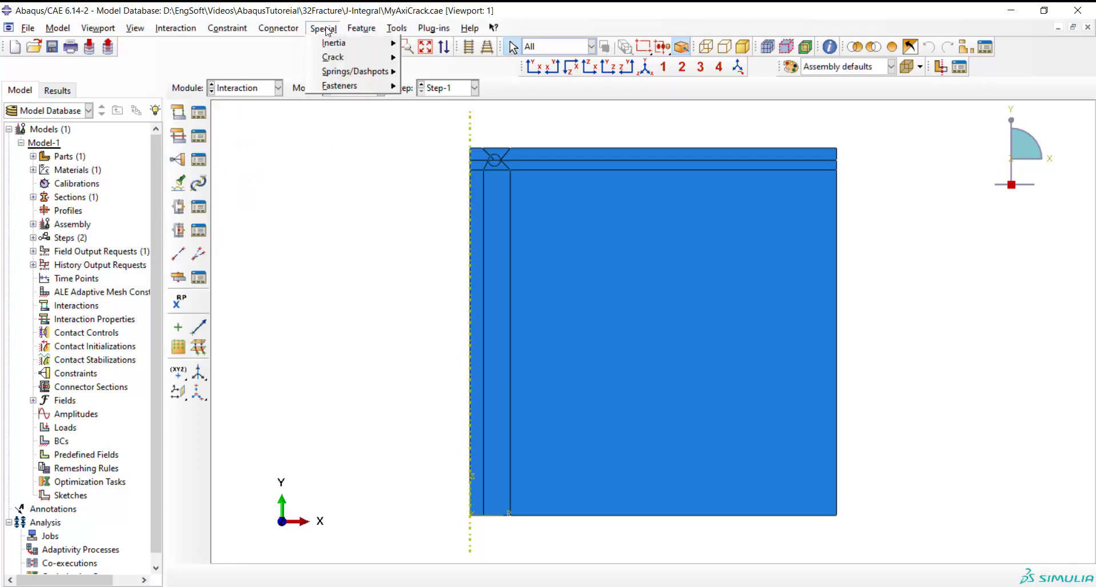
mouse_move(383, 60)
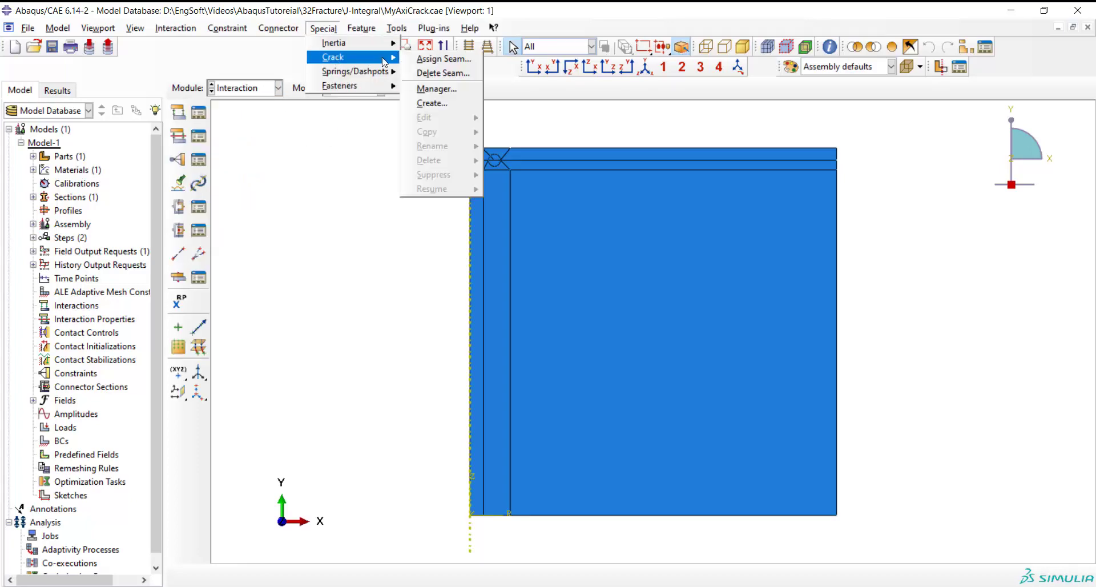
click(432, 103)
drag(105, 83, 148, 93)
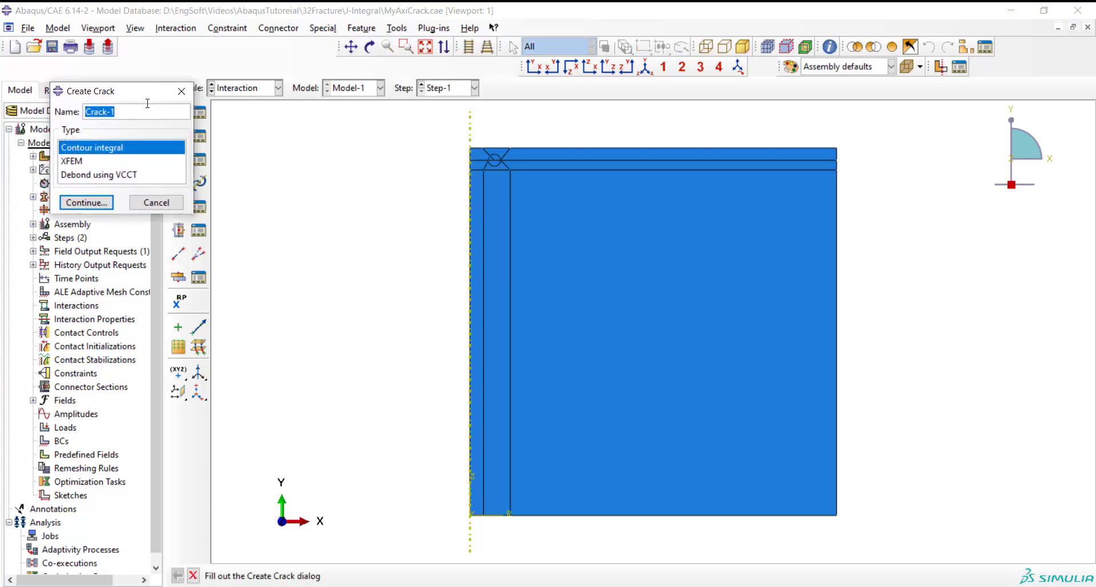
click(145, 109)
click(90, 203)
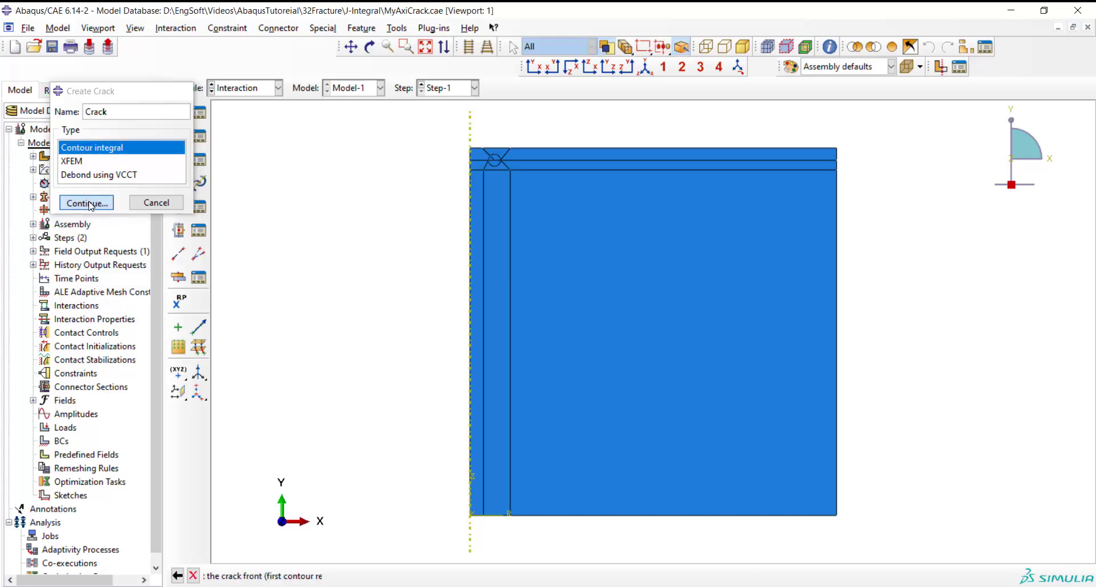
Set the circle-centre vertex as crack front and the q vector (0.707,-0.707,0) from the upper-left crack line
scroll(469, 149, up, 5)
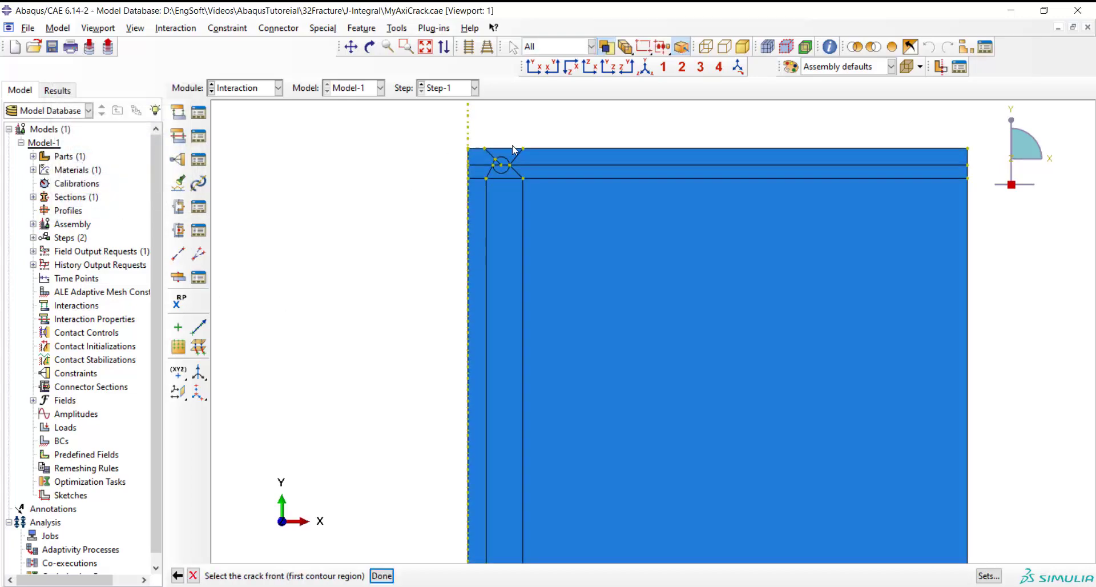
click(488, 204)
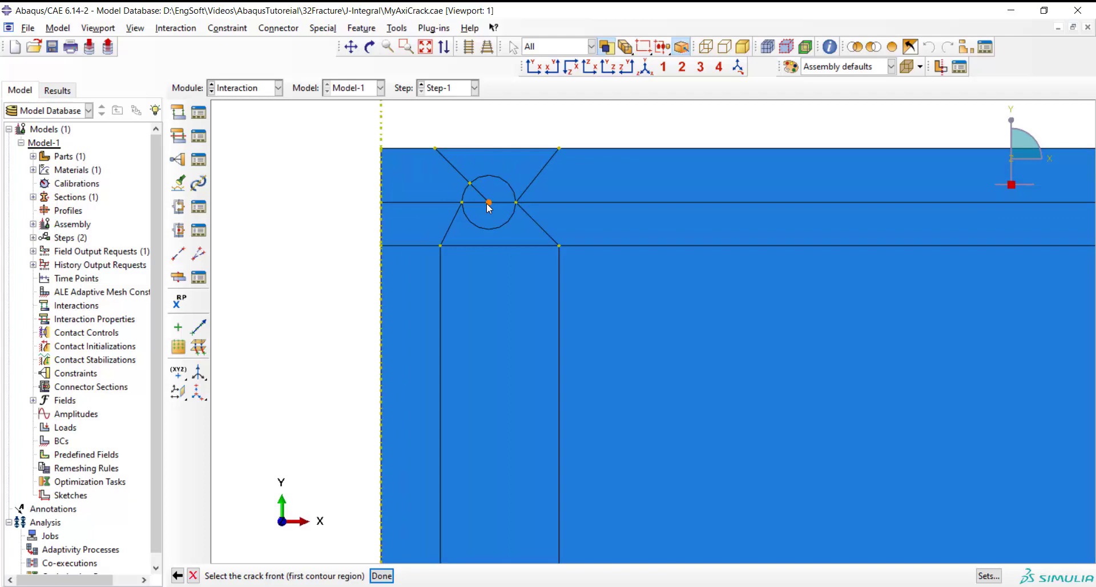
click(381, 576)
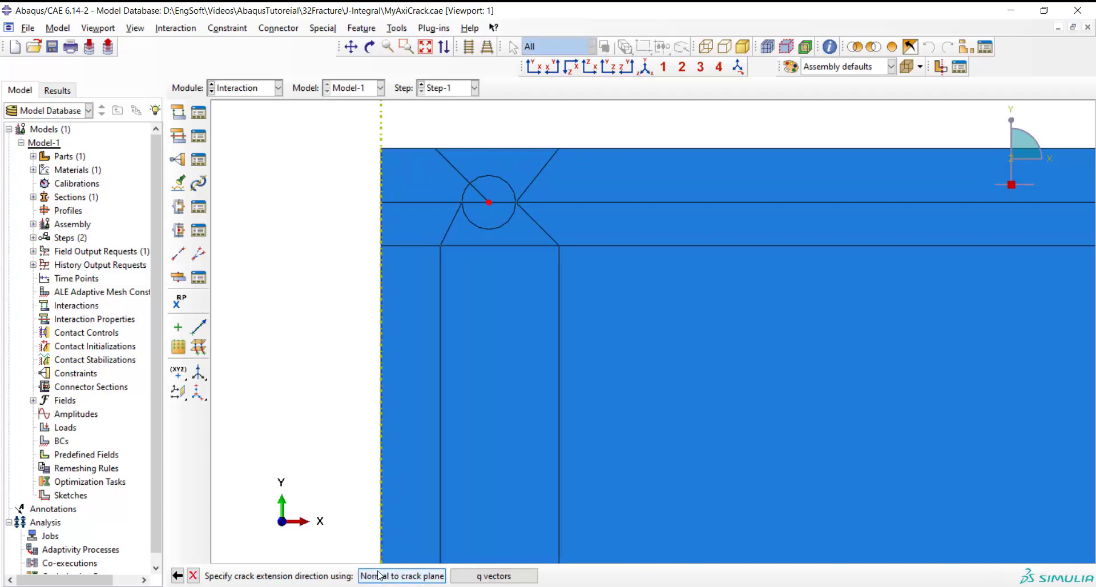
click(479, 572)
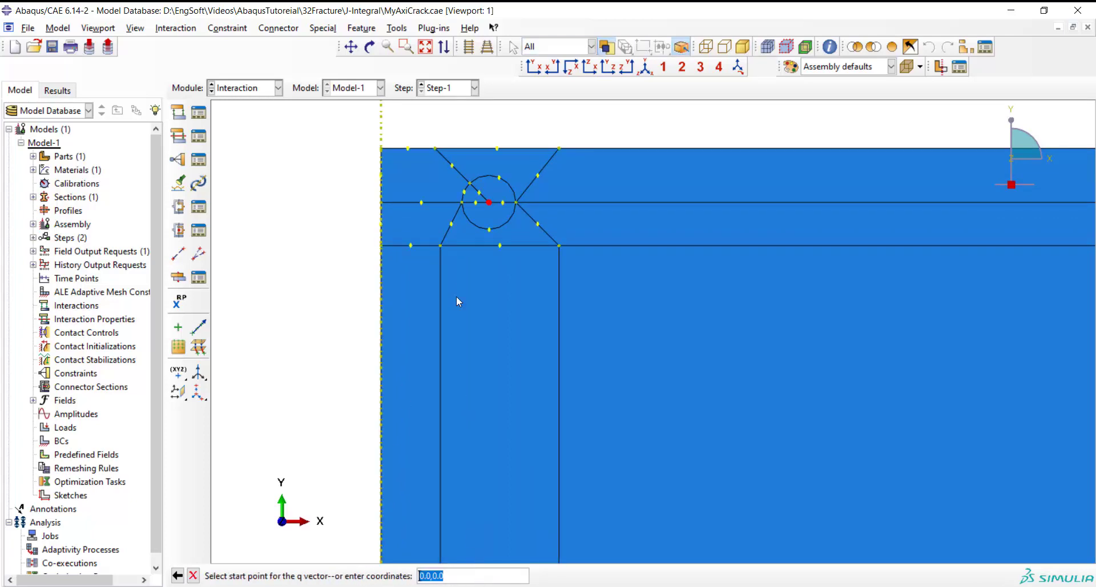
click(469, 183)
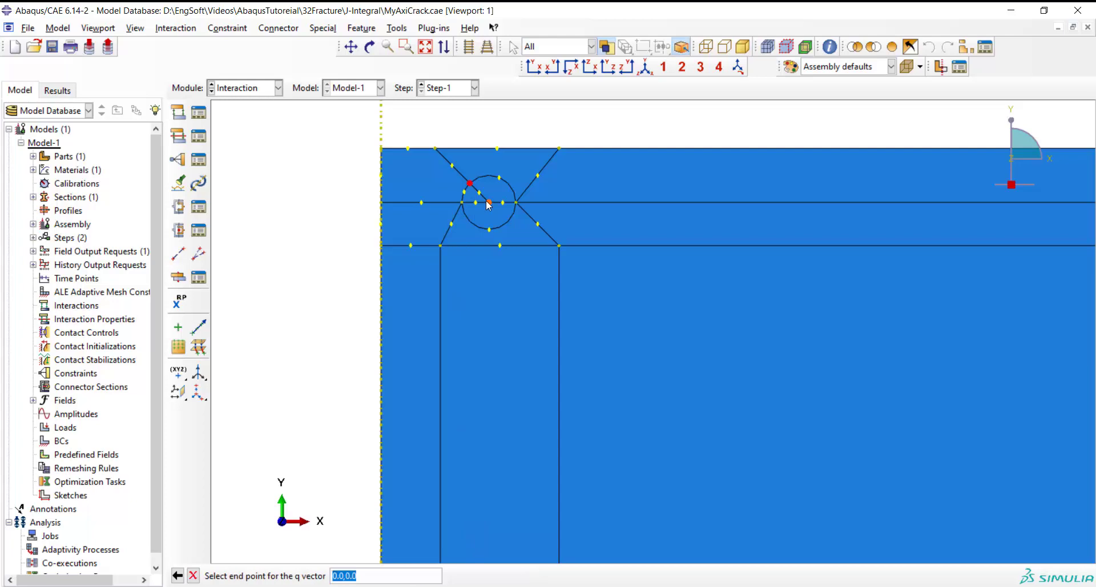
click(489, 203)
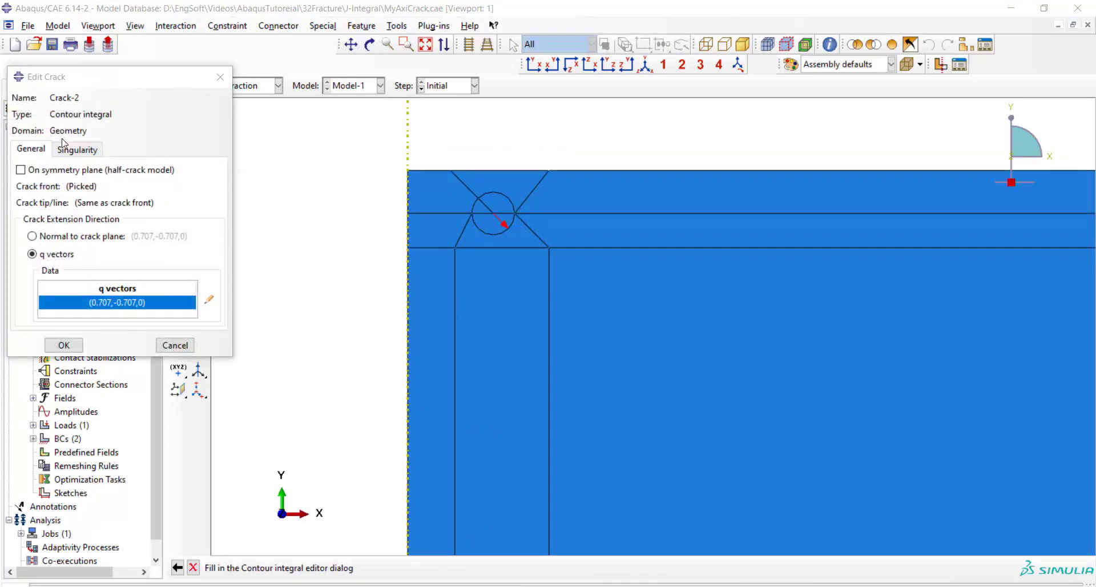
Set midside node parameter 0.25 with collapsed element side, single node degeneracy, and save the crack
click(74, 151)
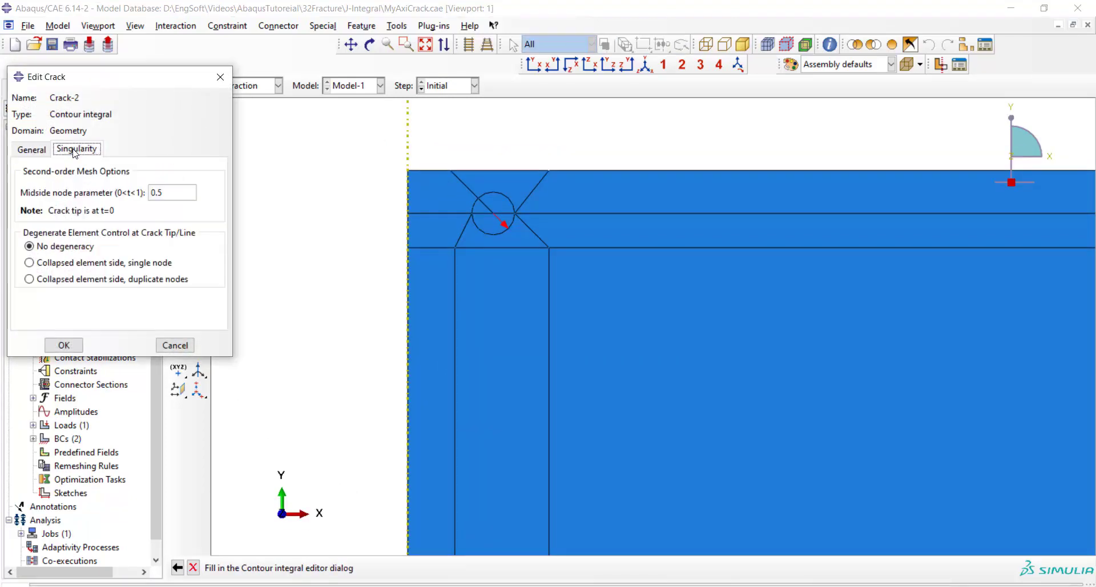
click(158, 194)
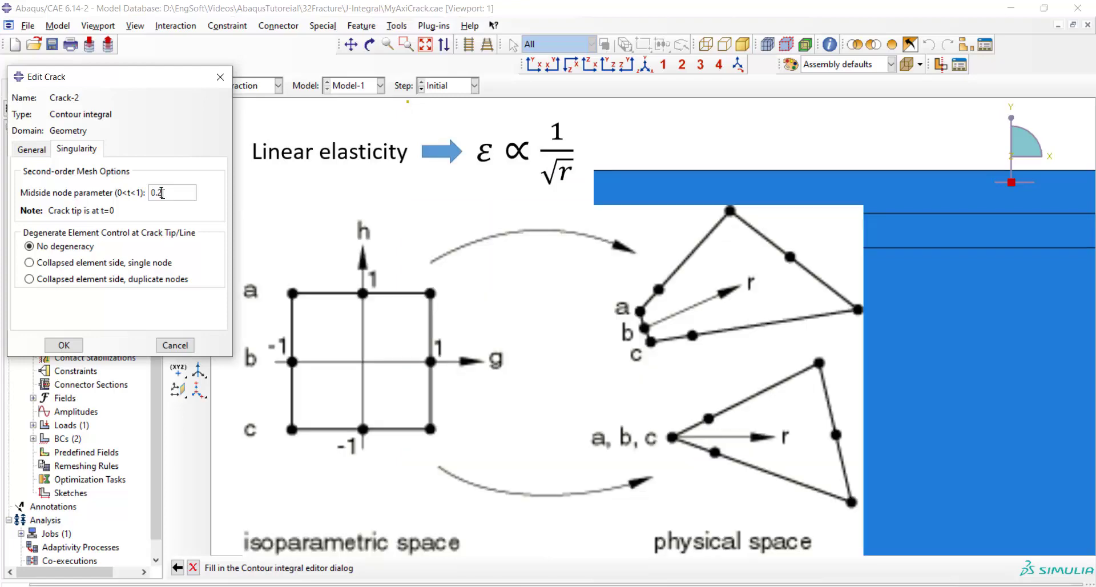
click(34, 264)
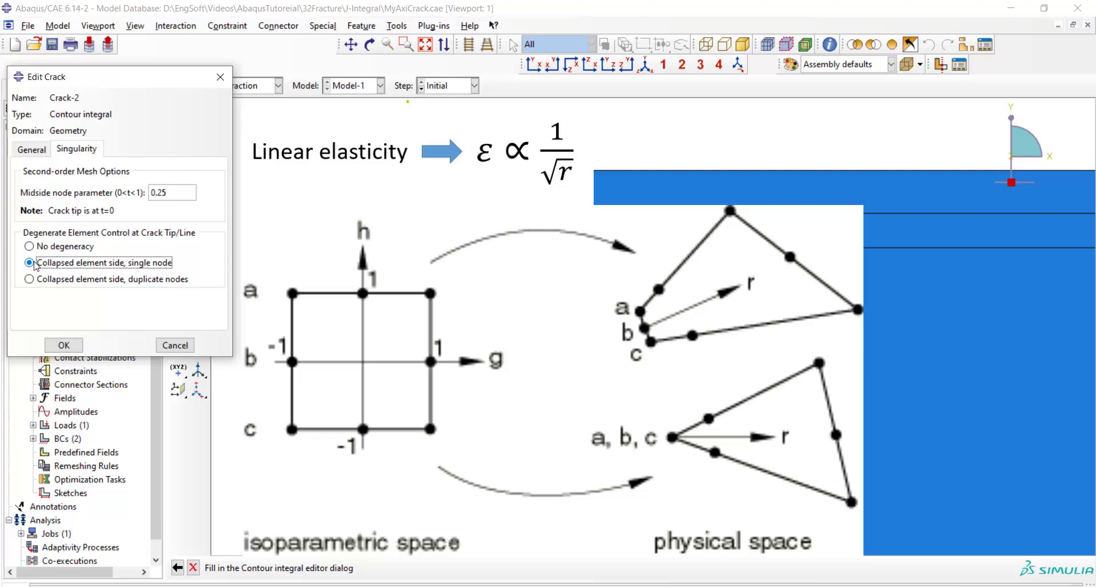
click(64, 345)
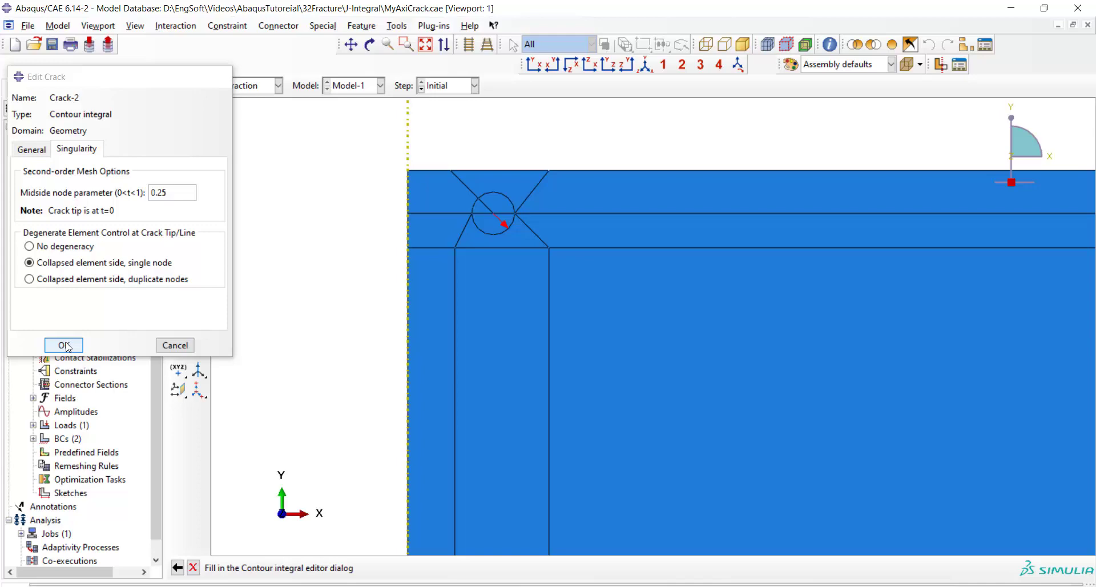
click(64, 345)
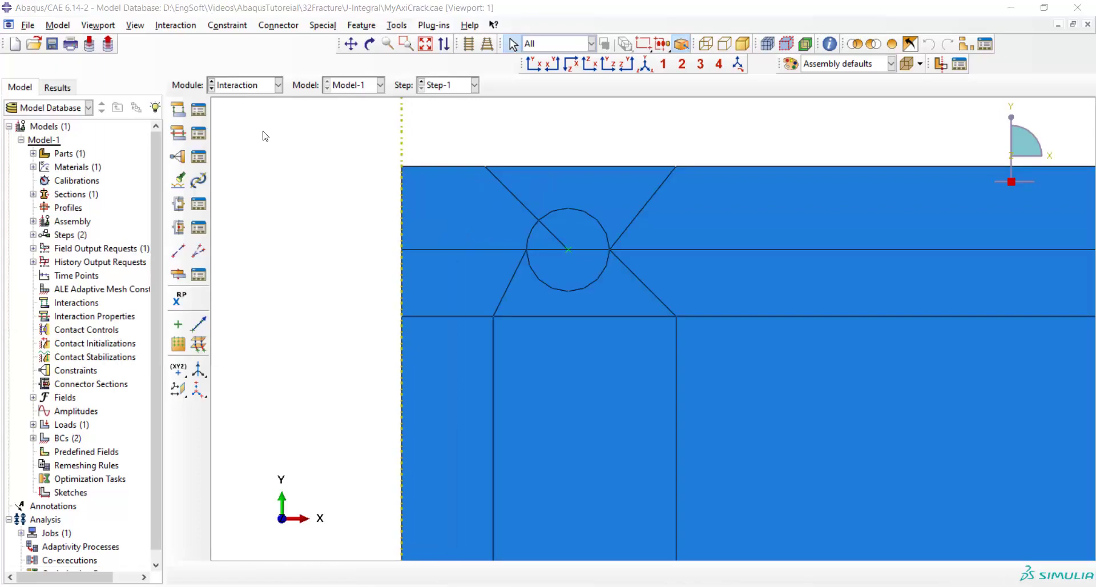
Assign the upper-left slanted line and inner crack segment from the tip as a crack seam
click(323, 25)
mouse_move(341, 55)
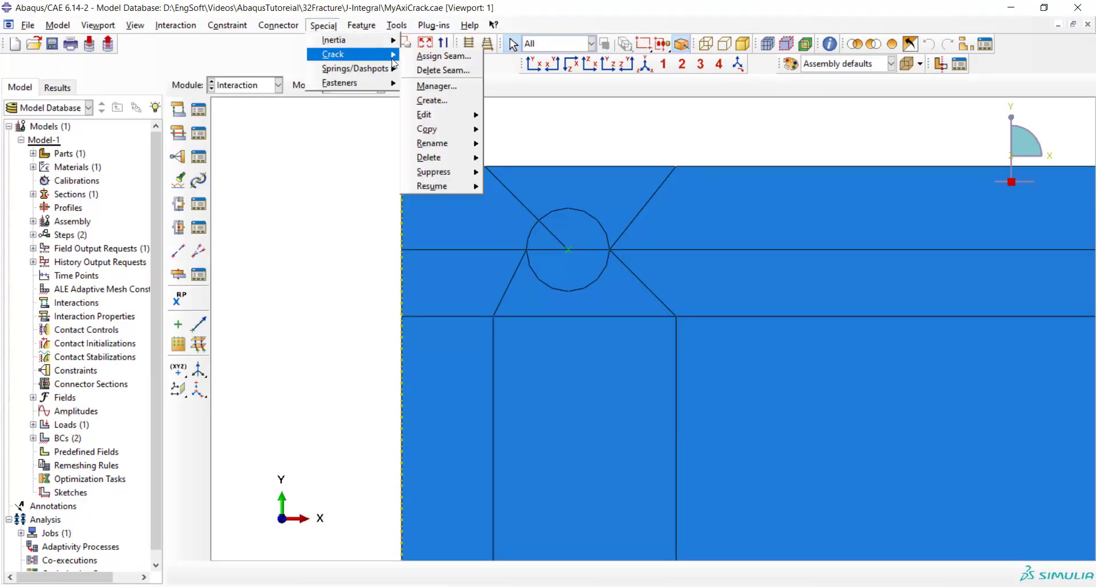
click(437, 57)
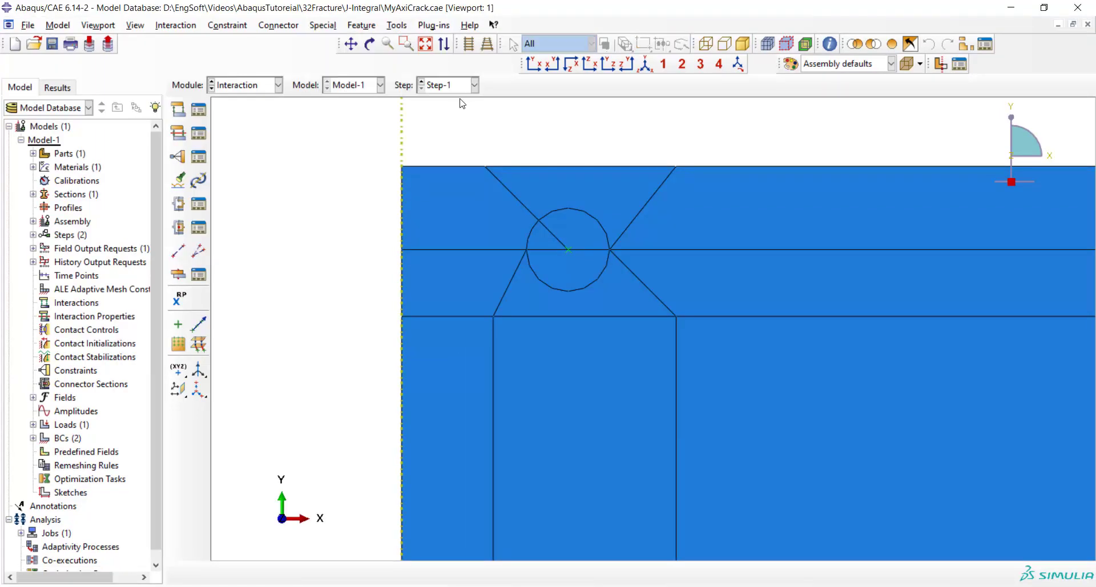
click(521, 211)
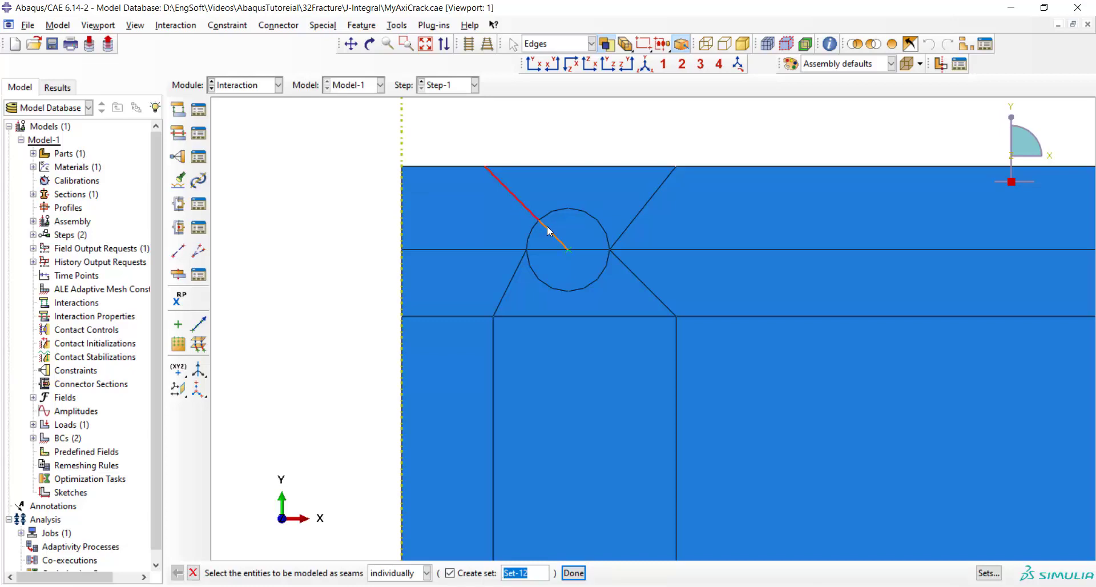
shift+click(551, 233)
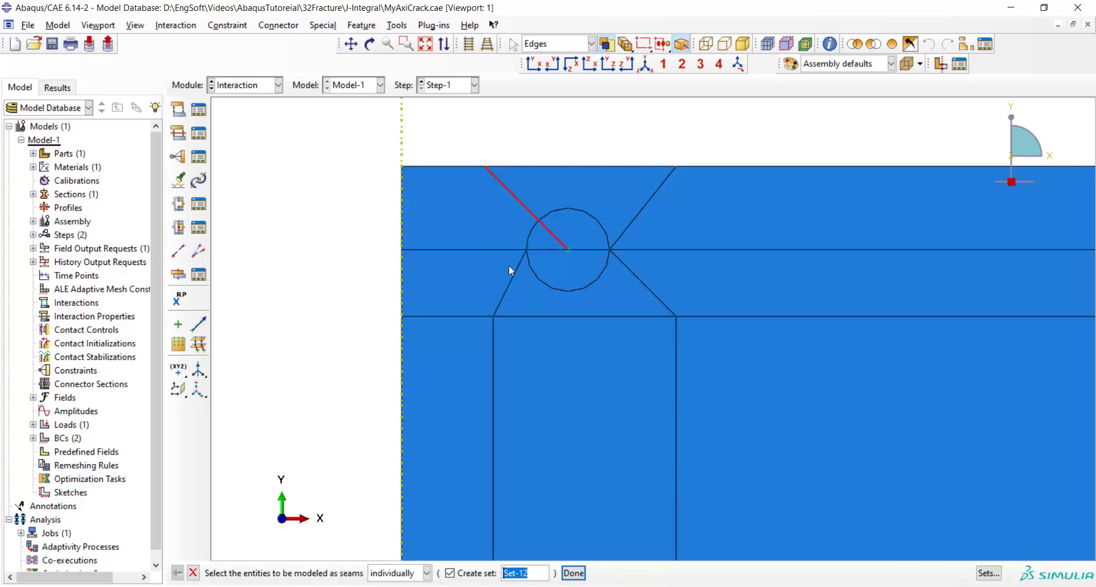
click(574, 572)
click(578, 572)
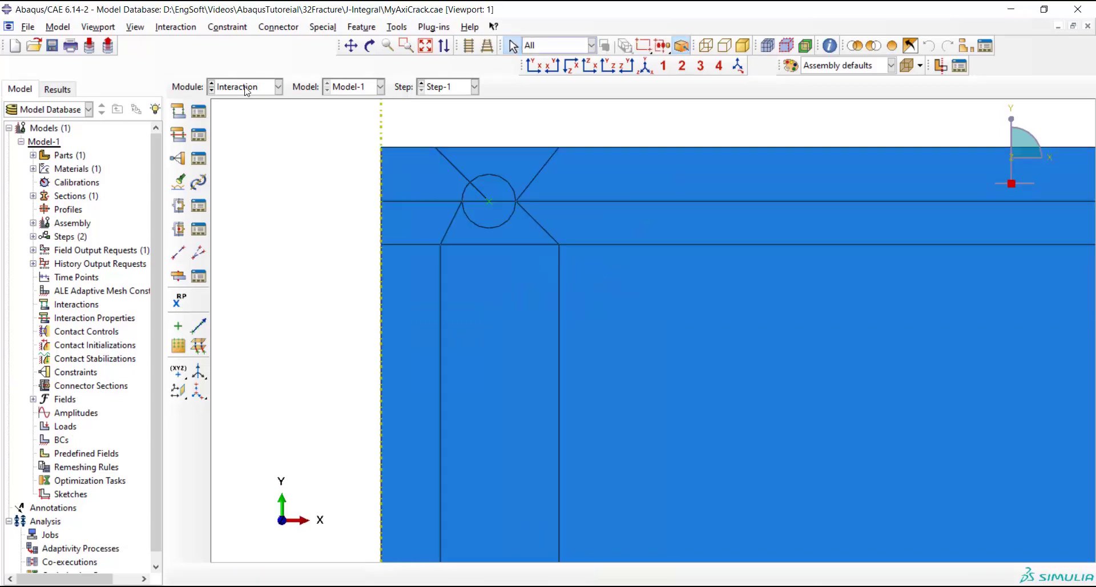
click(250, 87)
In the Step module, add history output JIntegral recording the crack's J-integral over 5 contours
click(246, 145)
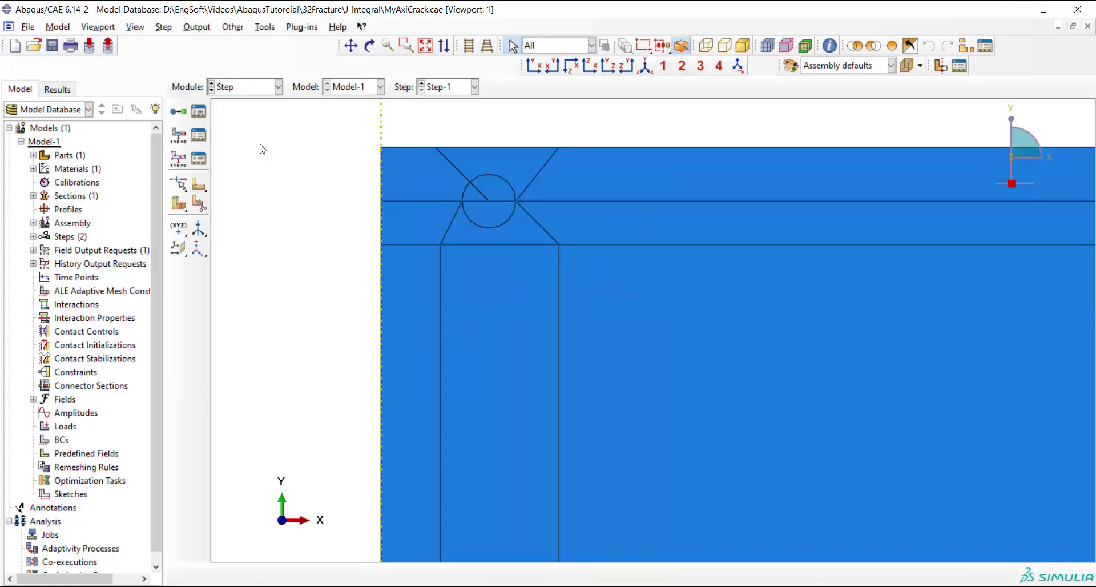
click(197, 27)
mouse_move(242, 56)
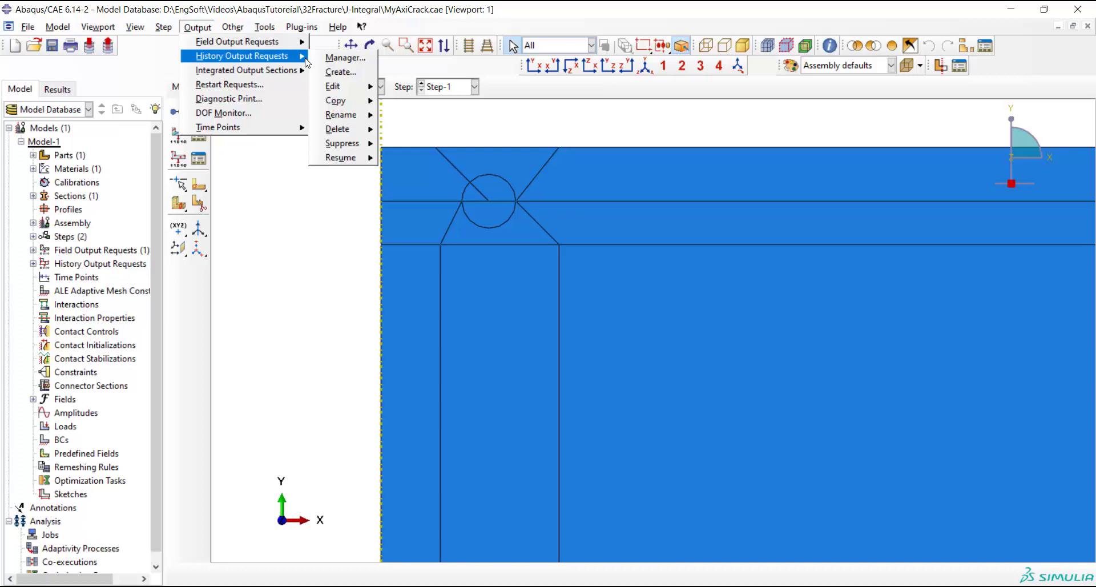
click(329, 72)
text(JIntegral)
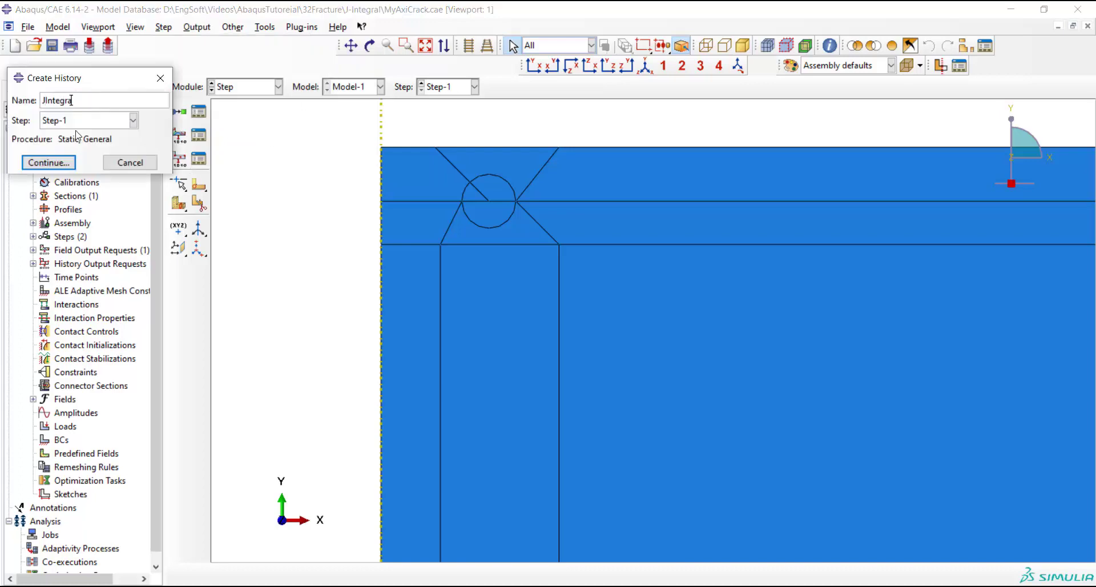
click(48, 162)
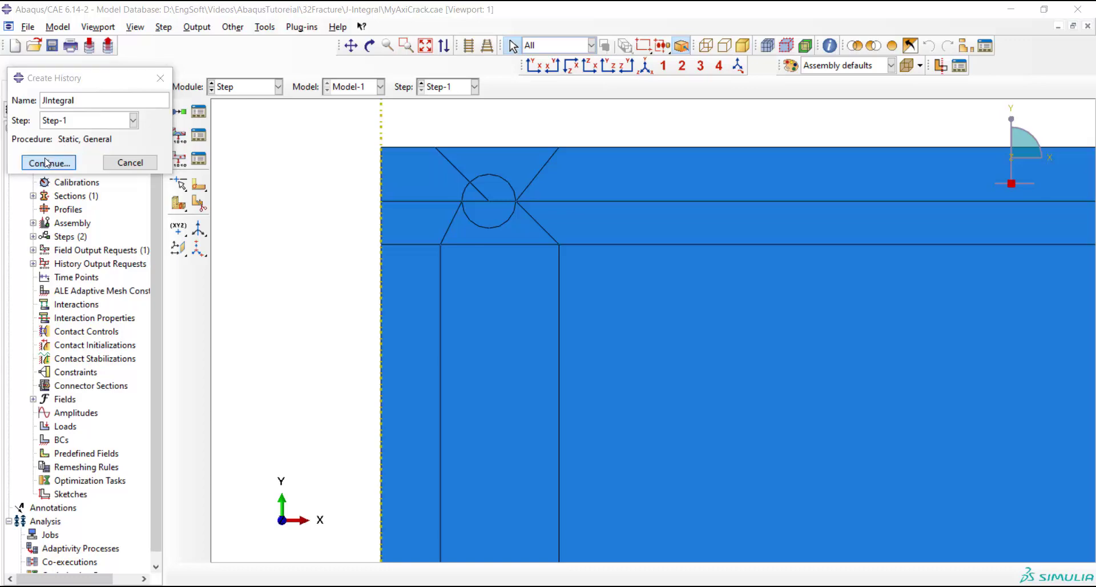
click(128, 108)
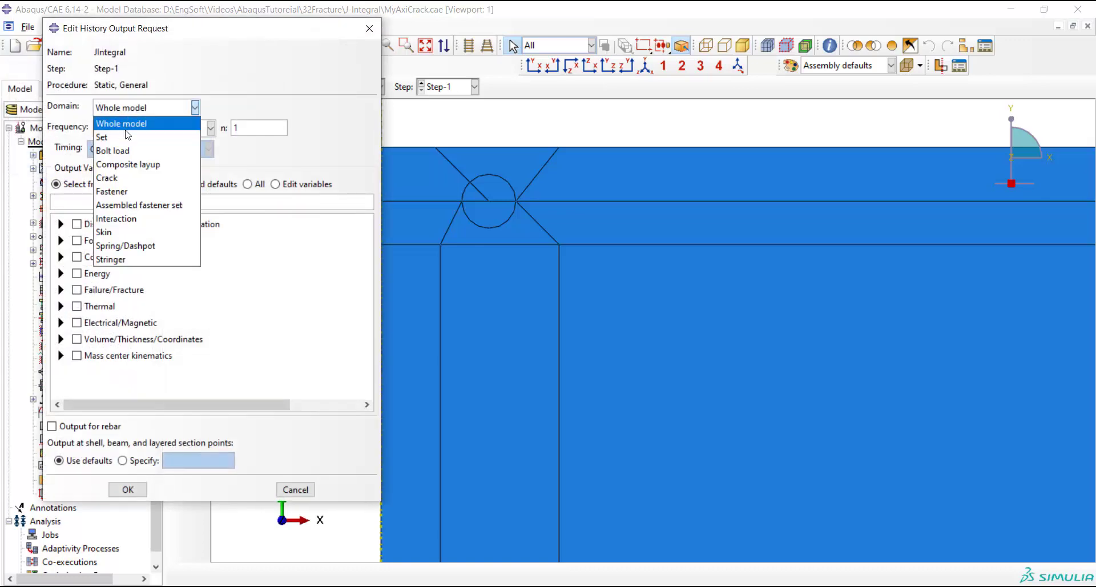
click(137, 174)
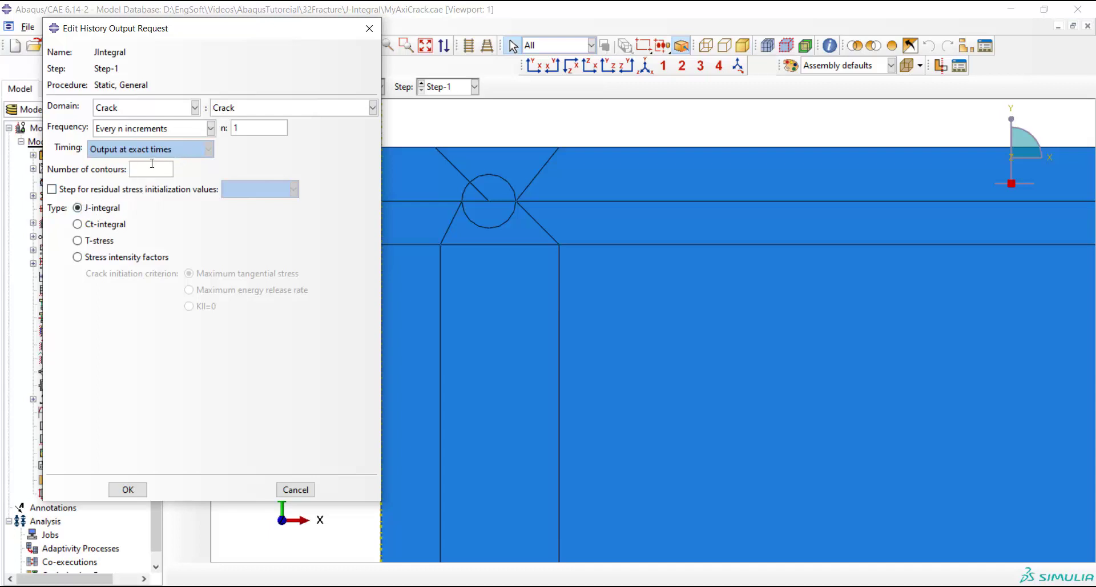
click(128, 489)
click(257, 93)
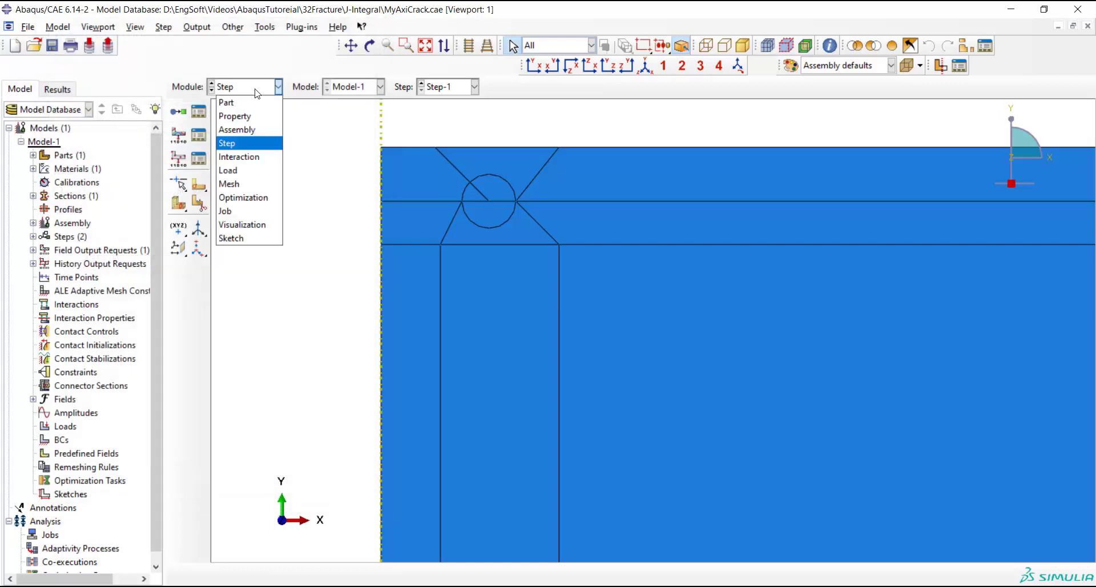
In the Load module, apply XSYMM boundary condition Xsym to the left axis edge in Step-1
click(257, 170)
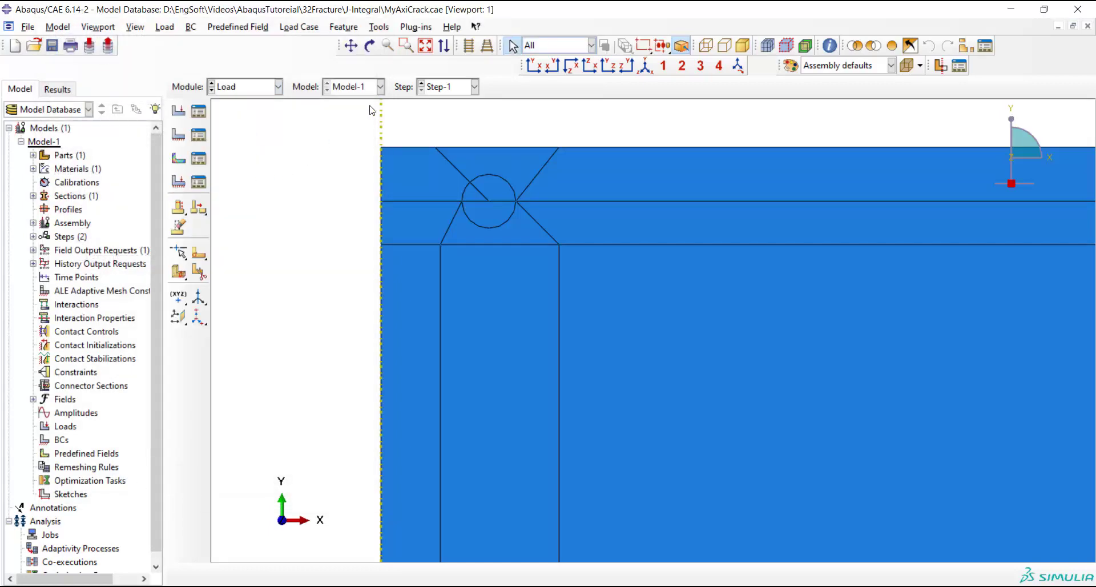
click(425, 46)
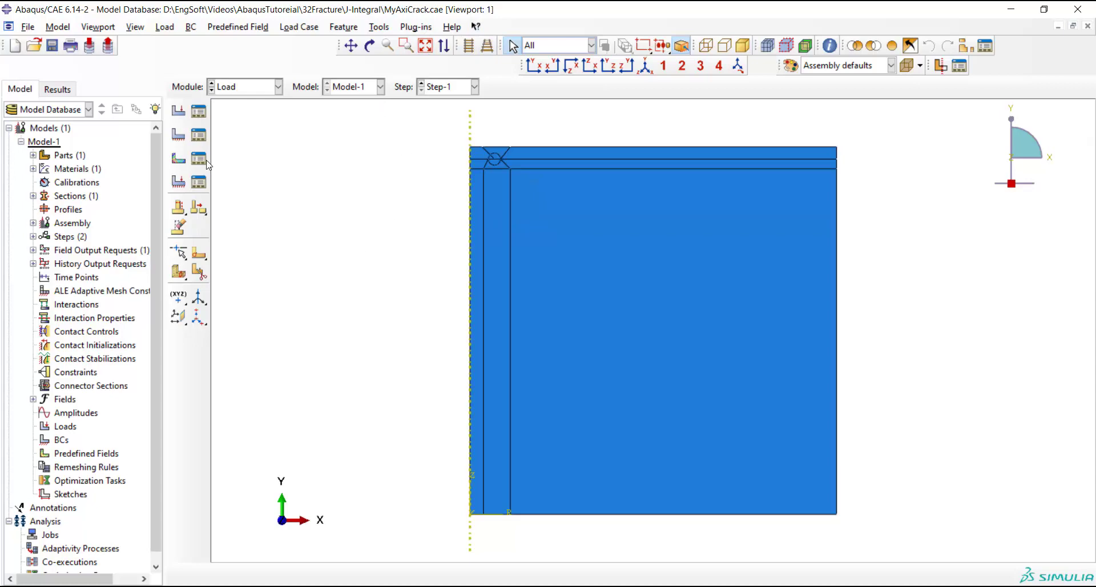
click(179, 134)
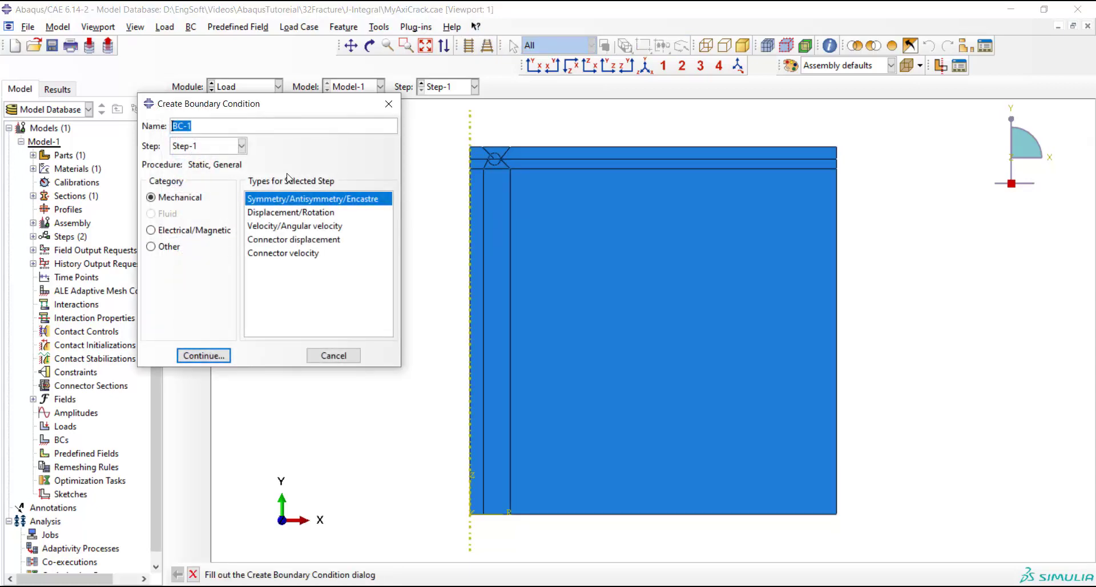
text(Xsym)
click(207, 353)
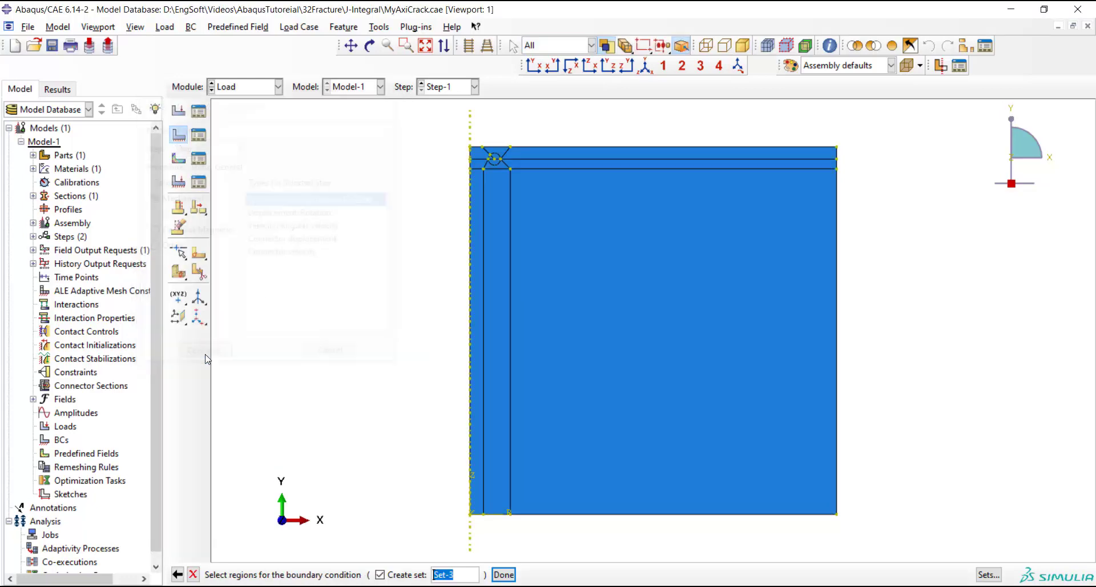
click(470, 364)
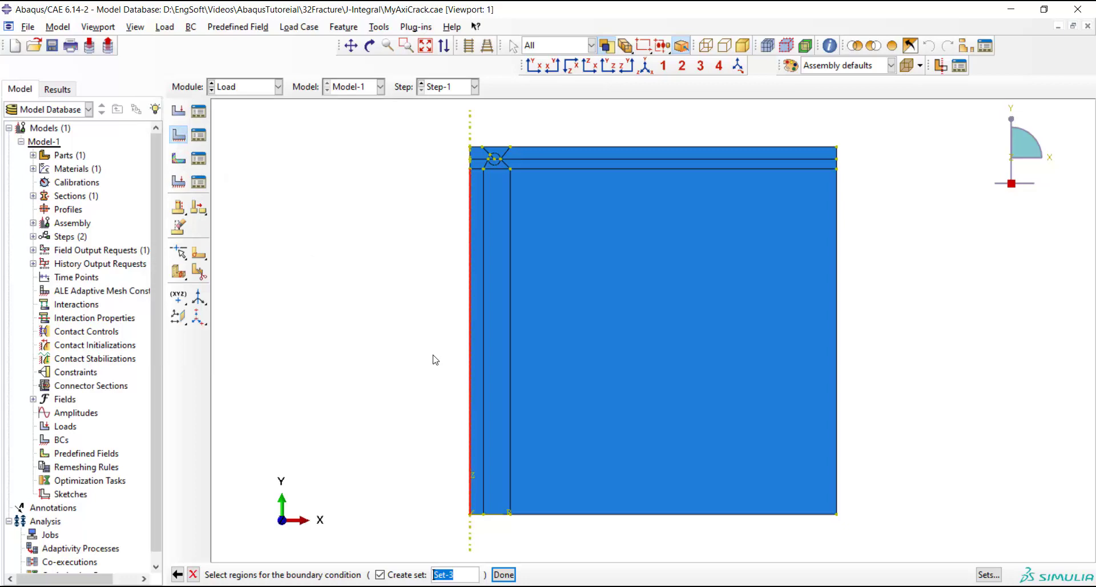
scroll(472, 149, up, 3)
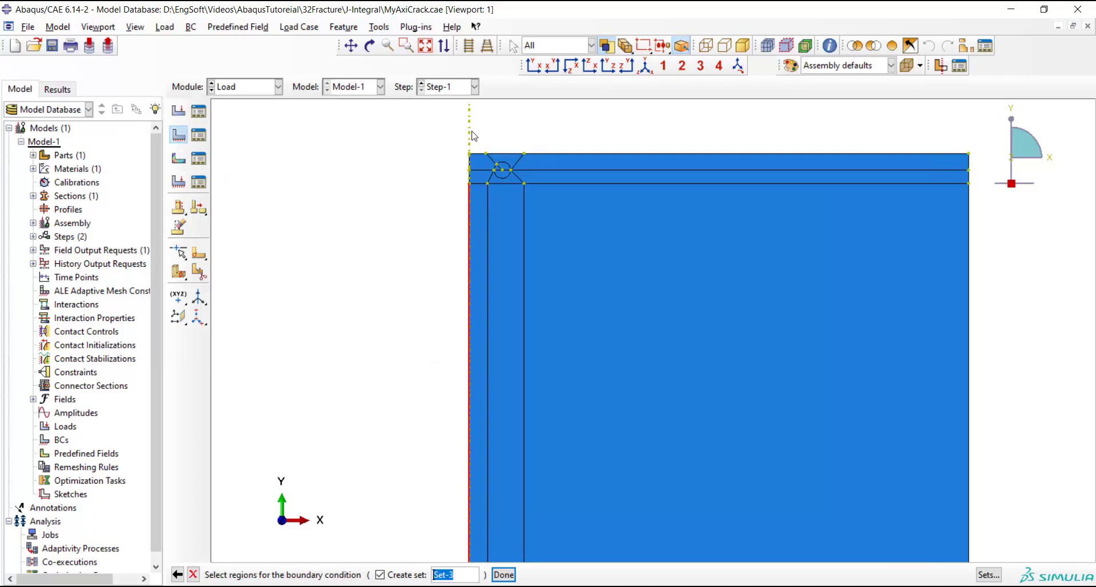
scroll(471, 150, up, 1)
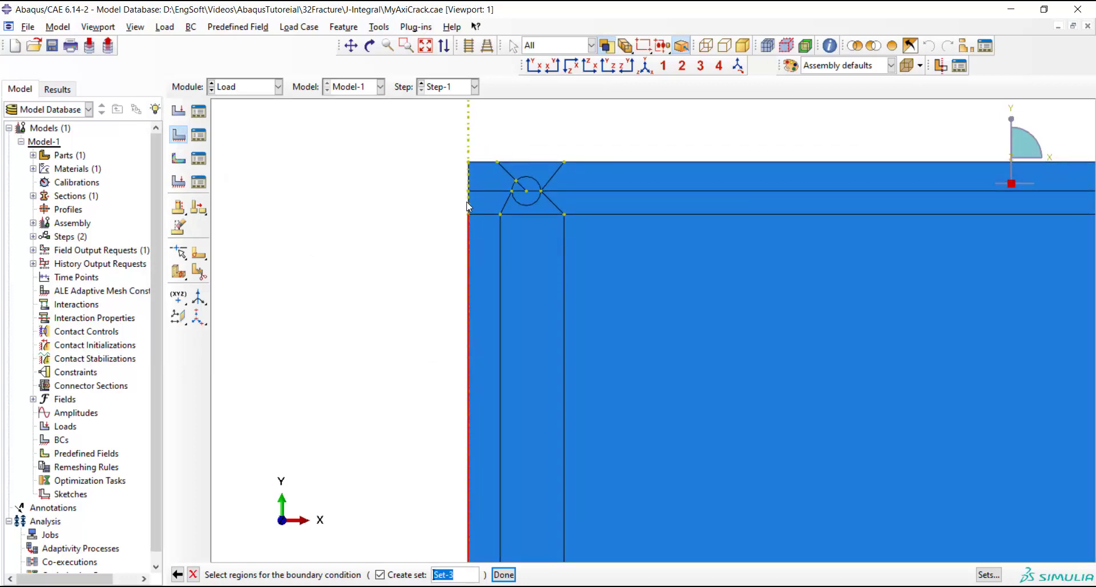
click(504, 574)
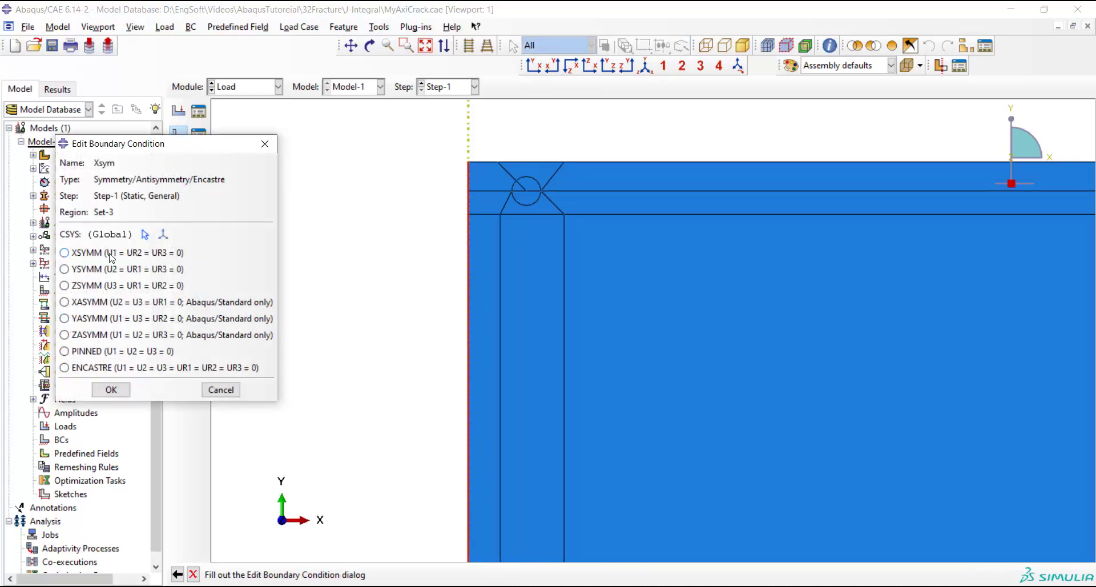
click(111, 256)
click(111, 390)
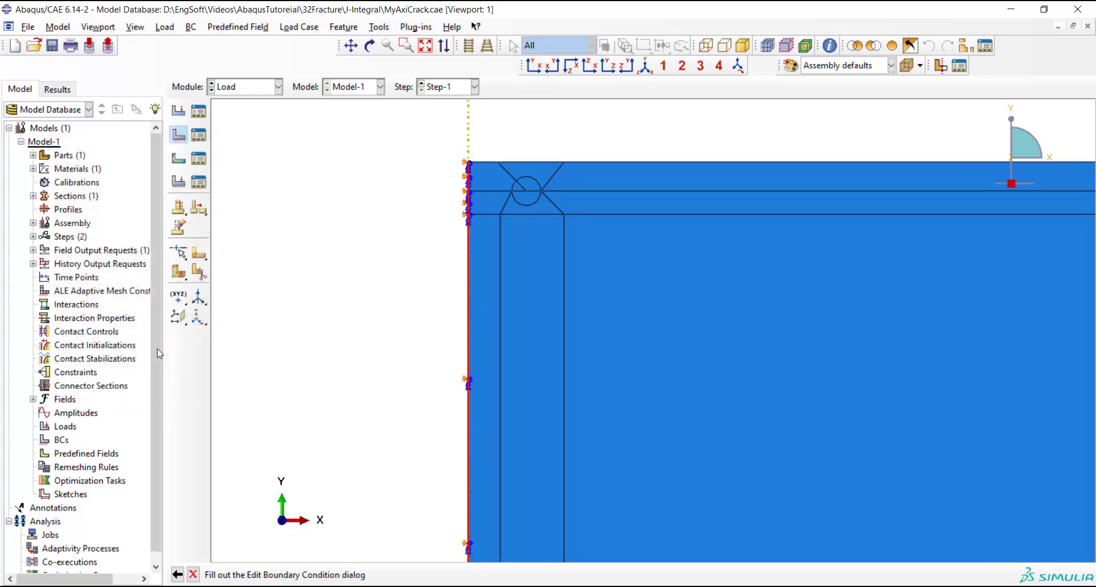
Apply YSYMM boundary condition Ysym to both bottom edge segments in Step-1
click(177, 136)
text(Ysym)
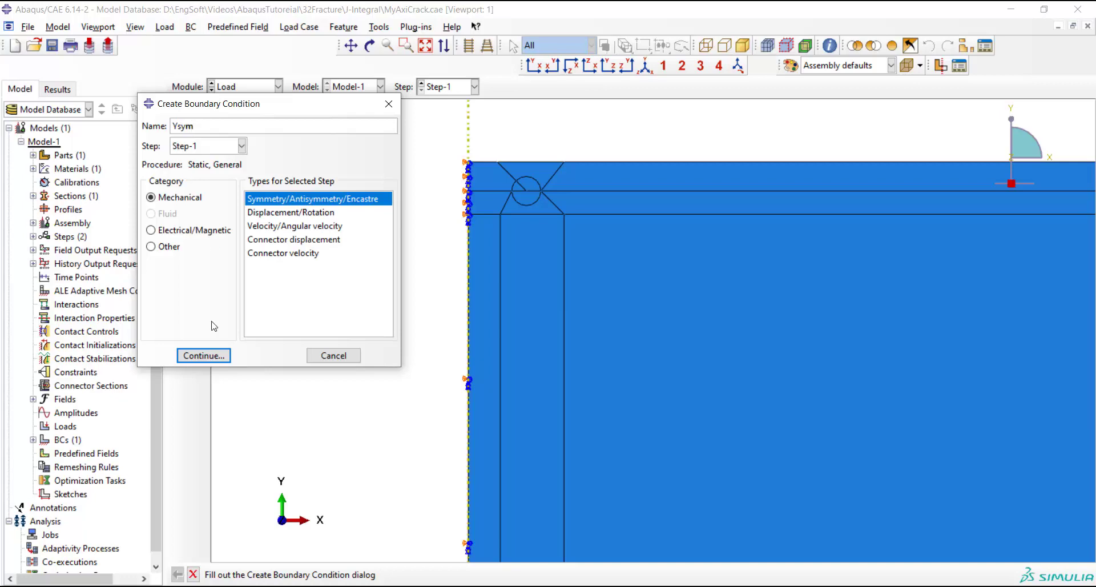
click(204, 354)
click(426, 46)
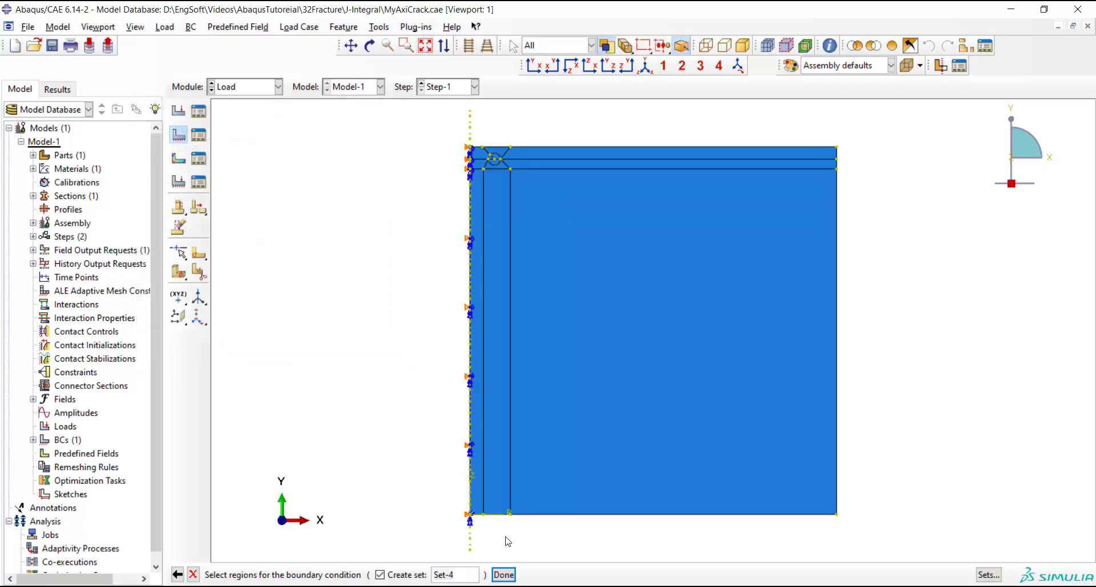
scroll(482, 531, down, 3)
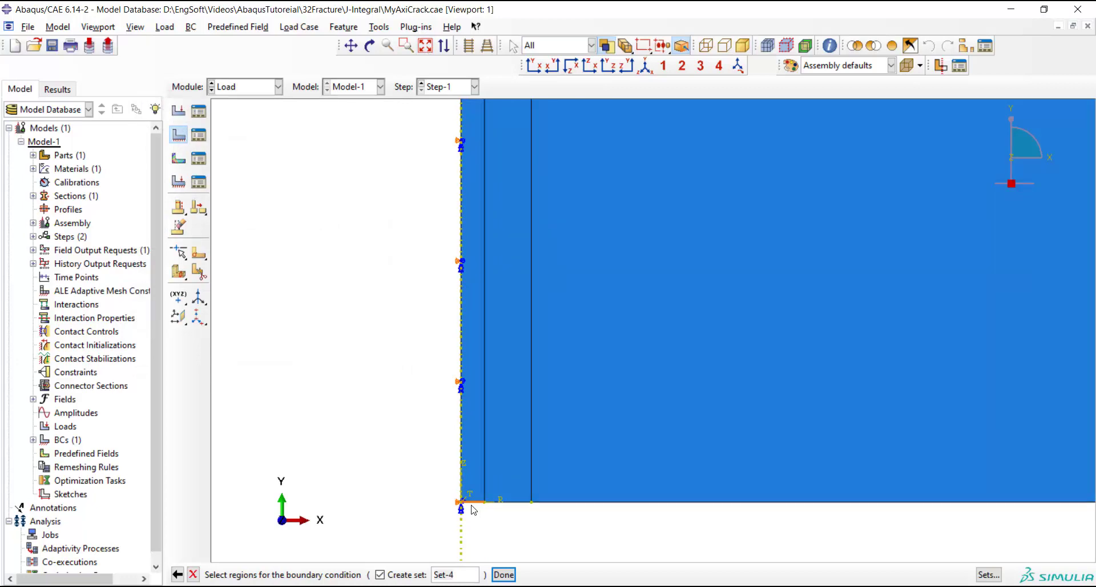
click(505, 502)
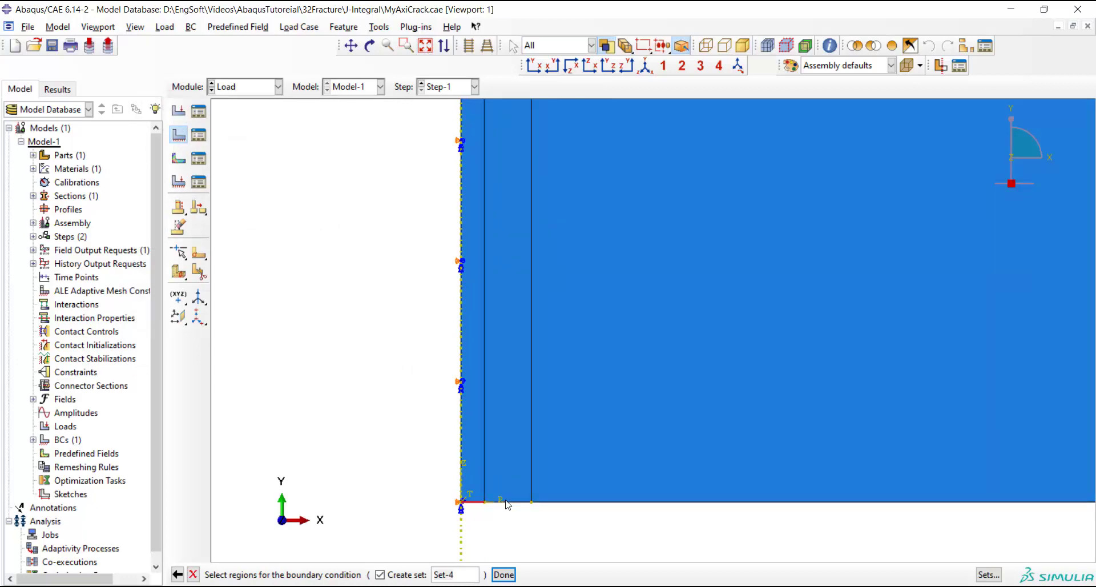
shift+click(554, 503)
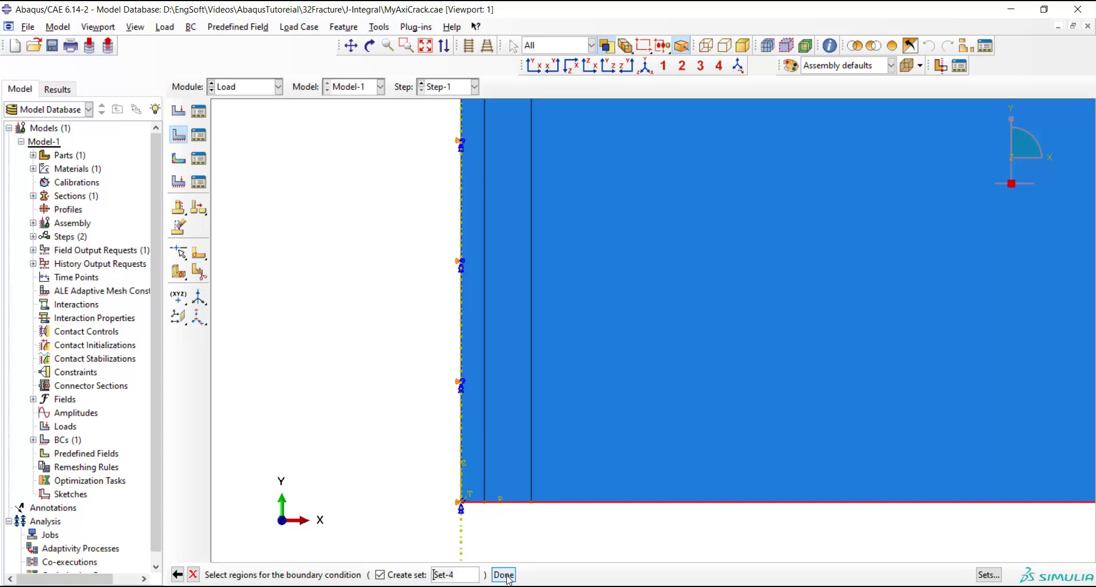
click(503, 575)
click(112, 273)
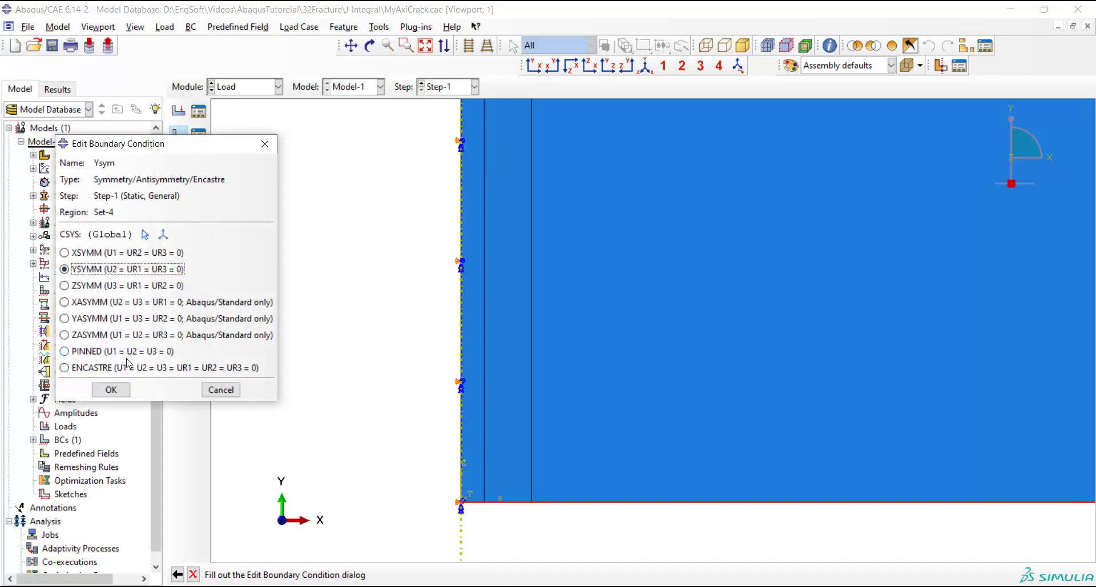
click(112, 391)
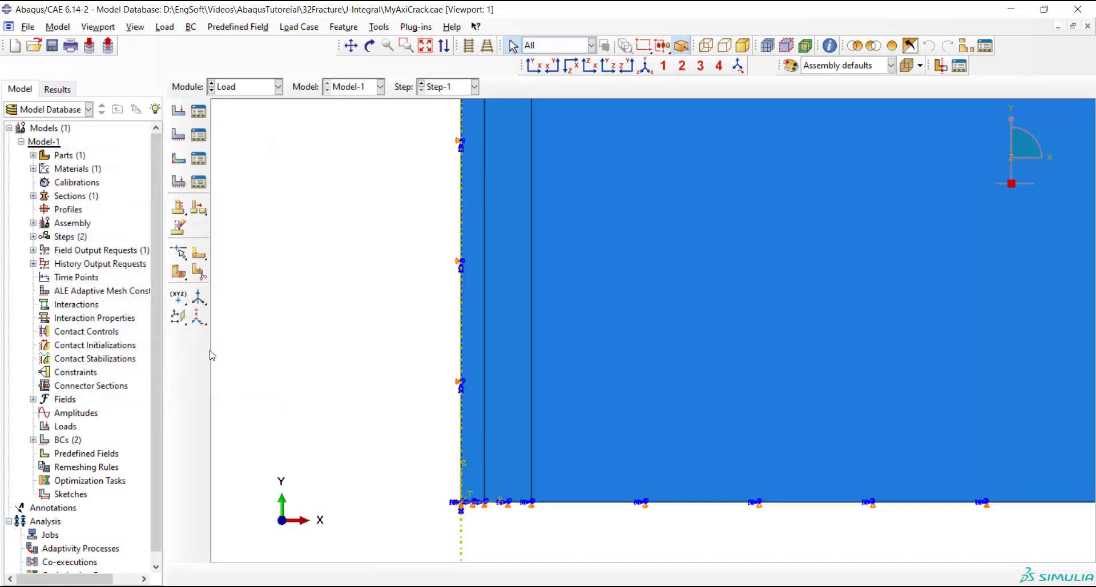
click(424, 46)
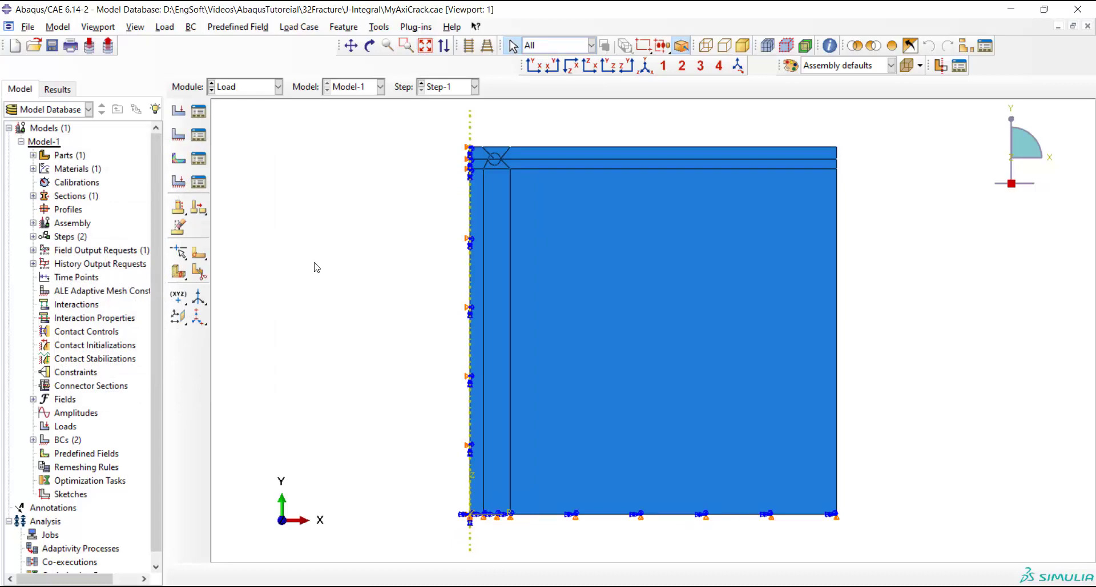
Apply a uniform pressure load named Pressure of magnitude 10 on the top-edge surface Surf-1
click(179, 110)
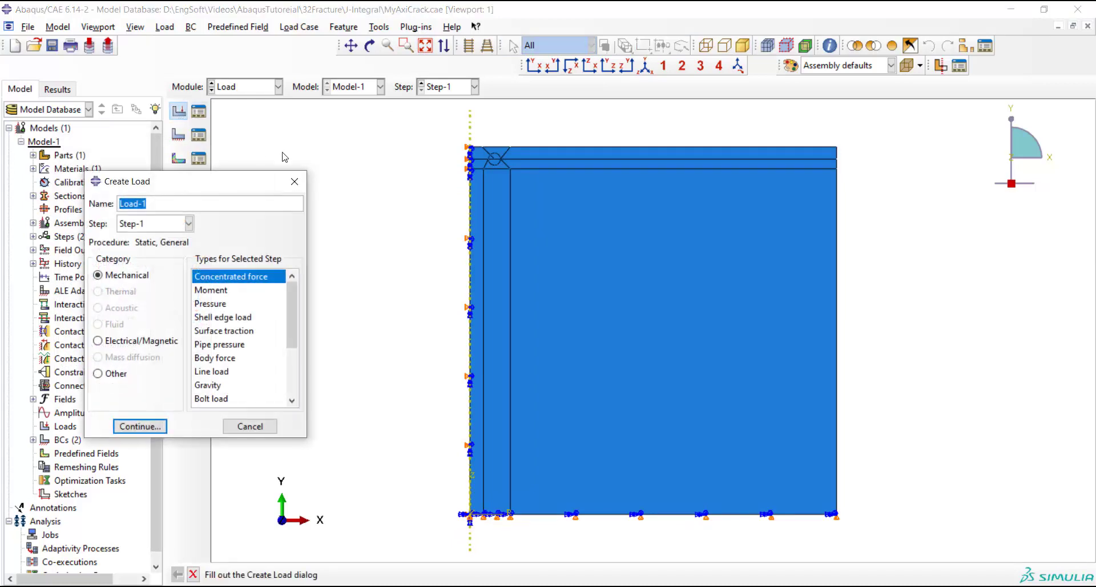
text(Pressure)
click(236, 305)
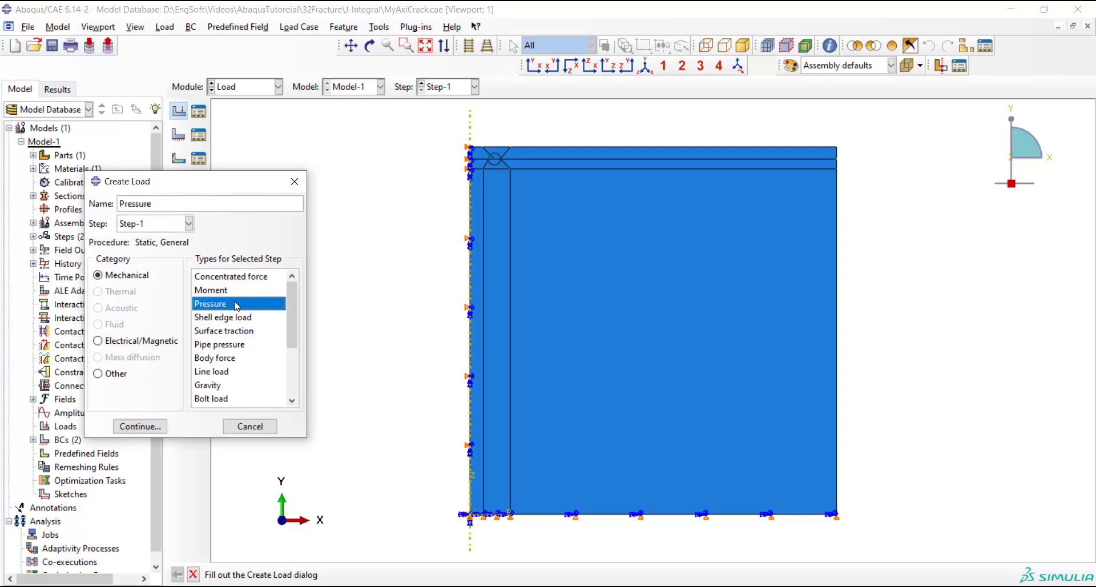
click(139, 426)
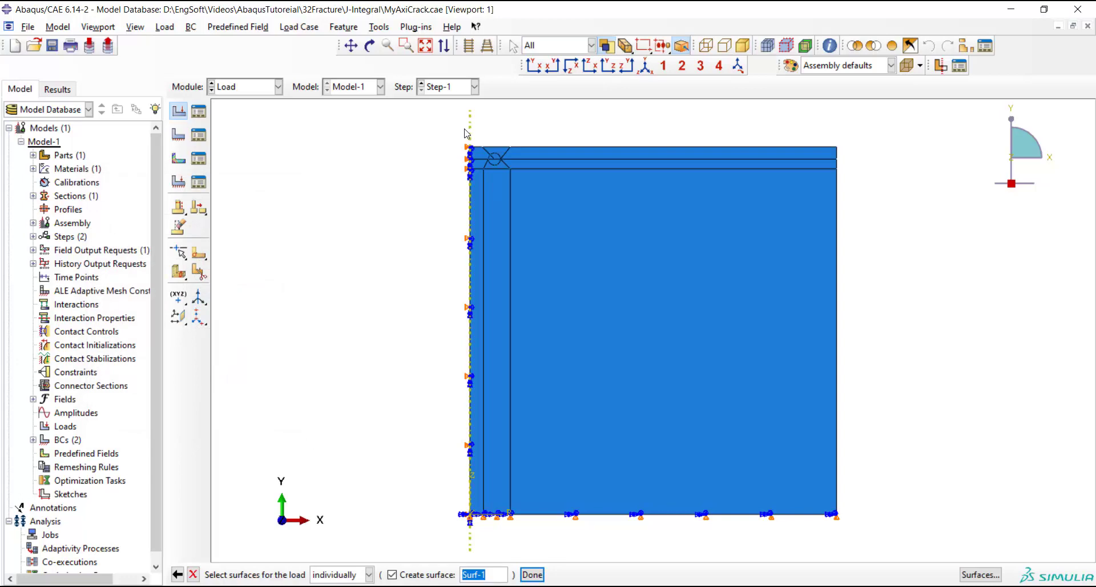
scroll(473, 136, down, 3)
scroll(473, 136, down, 3)
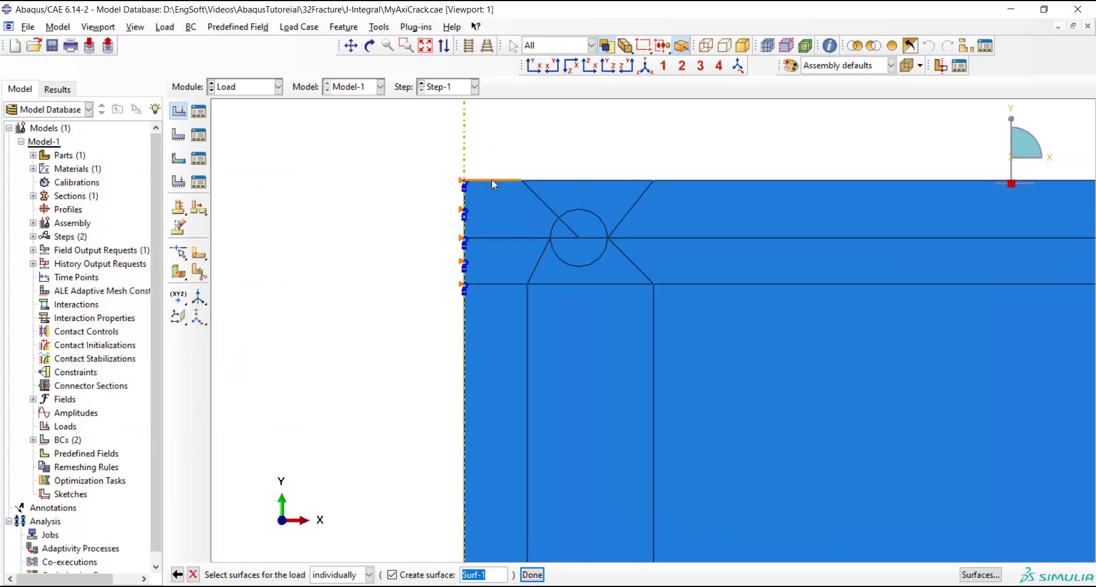
click(532, 574)
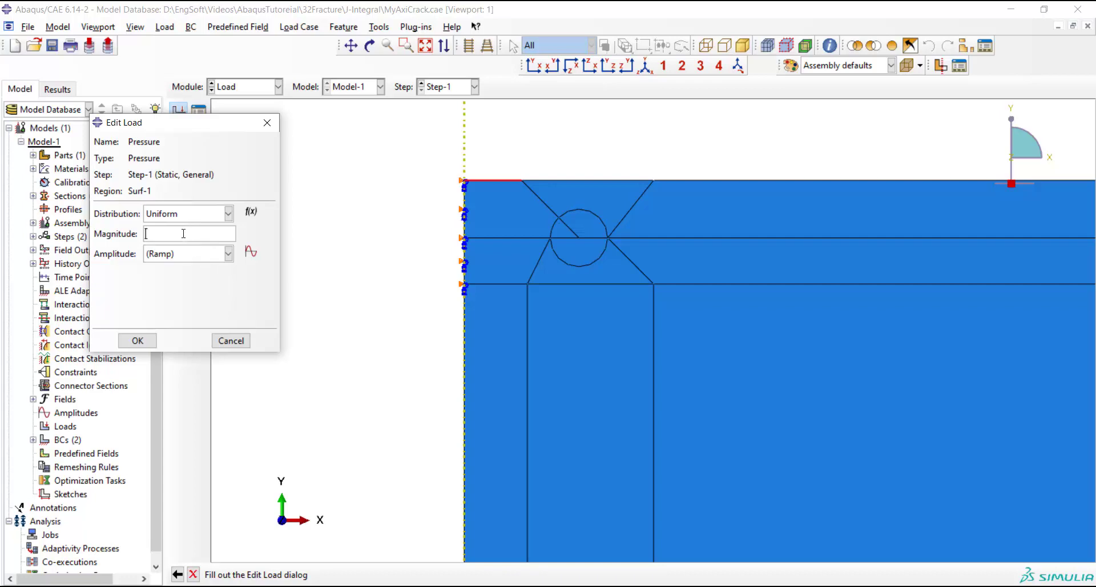
text(0)
click(142, 340)
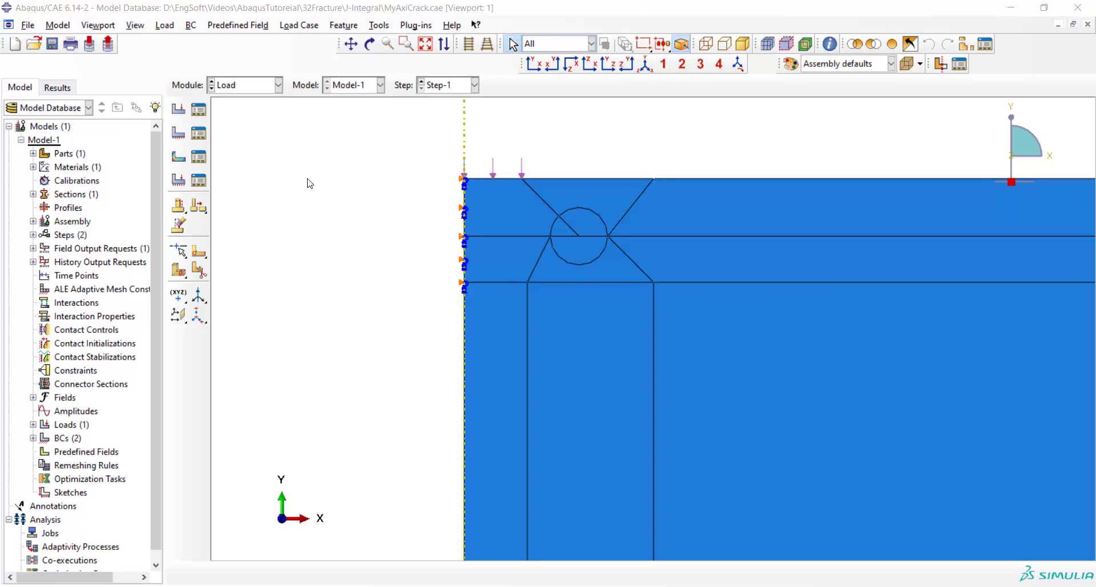
click(425, 44)
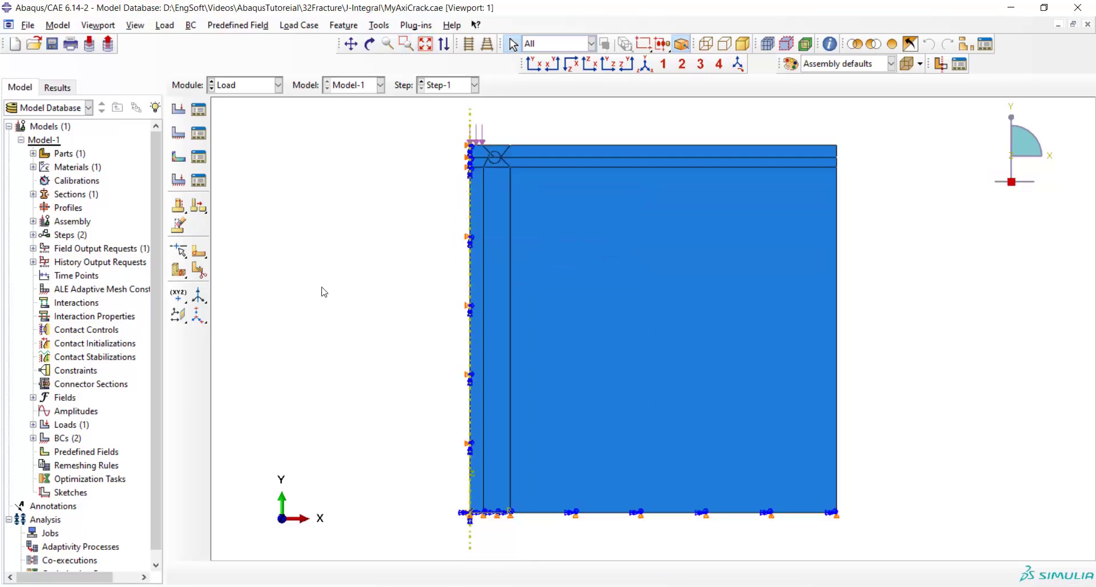
In the Mesh module, set the large face and thin strip faces to structured quad meshing
click(236, 87)
click(248, 182)
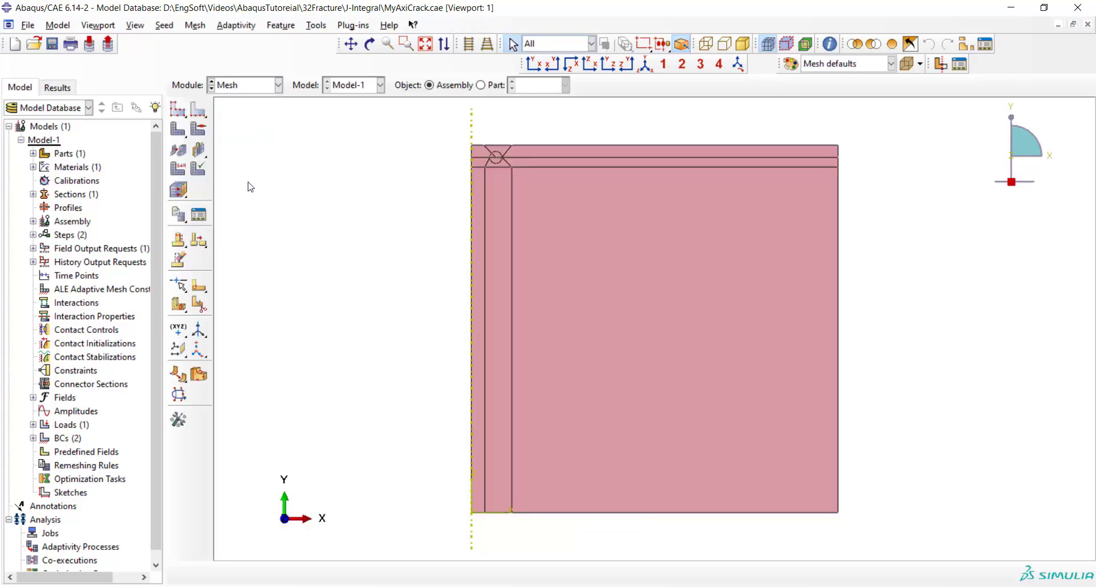
click(201, 132)
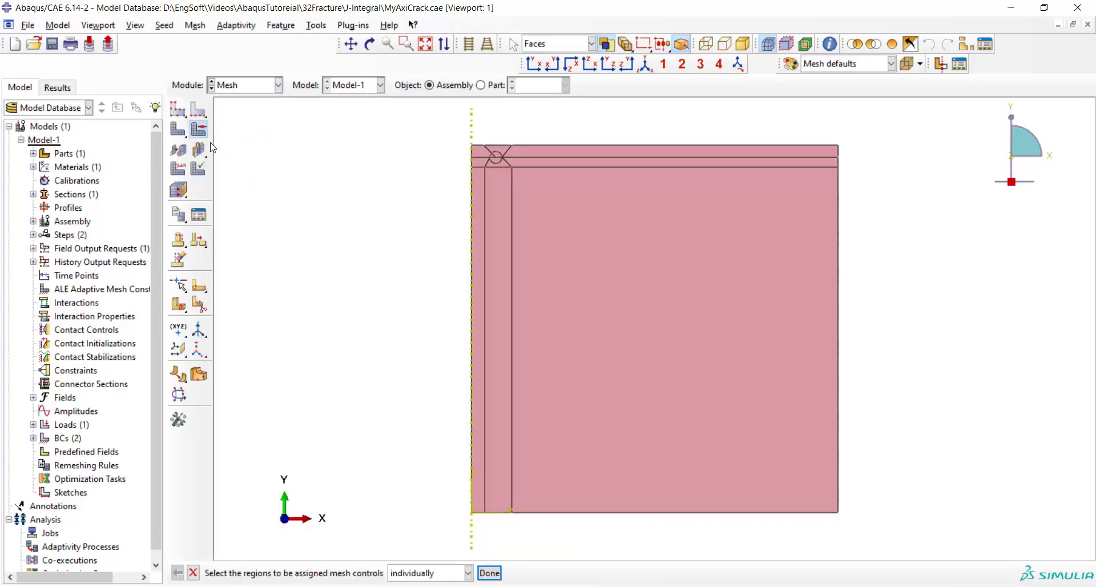
click(646, 328)
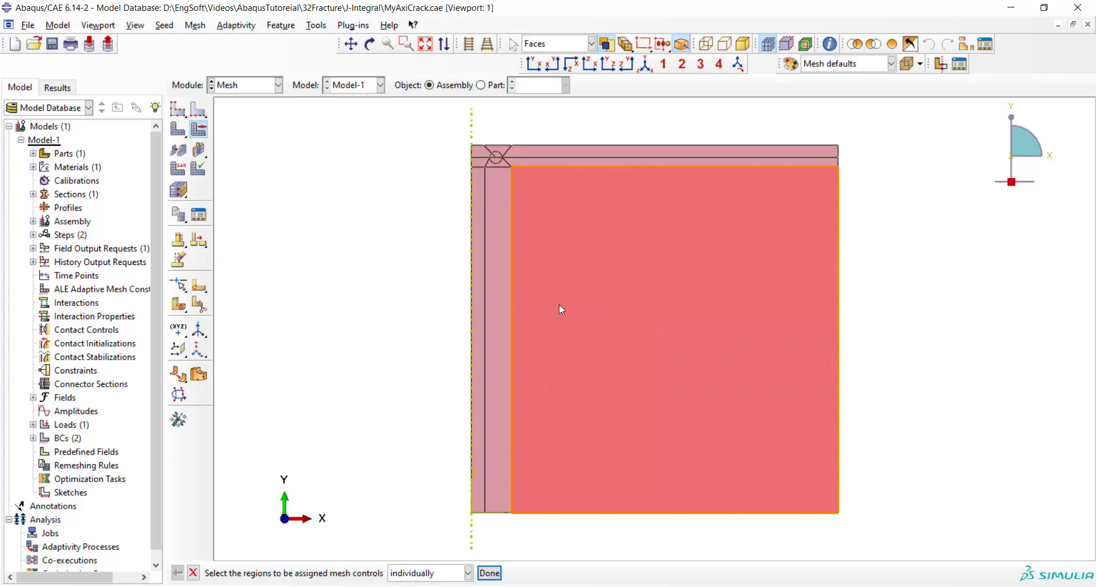
shift+click(502, 289)
shift+click(479, 280)
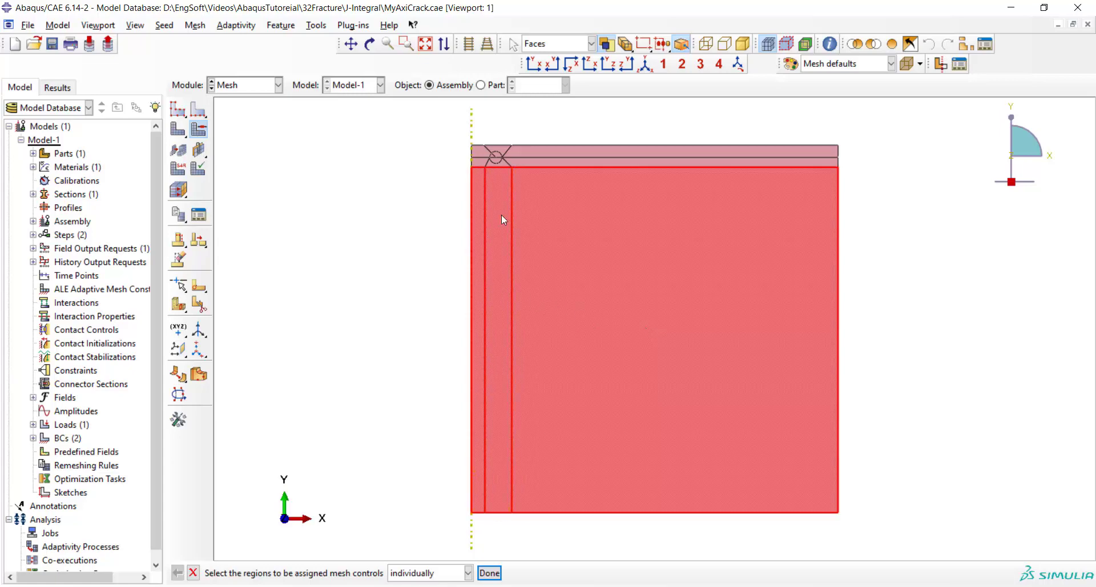
shift+click(530, 162)
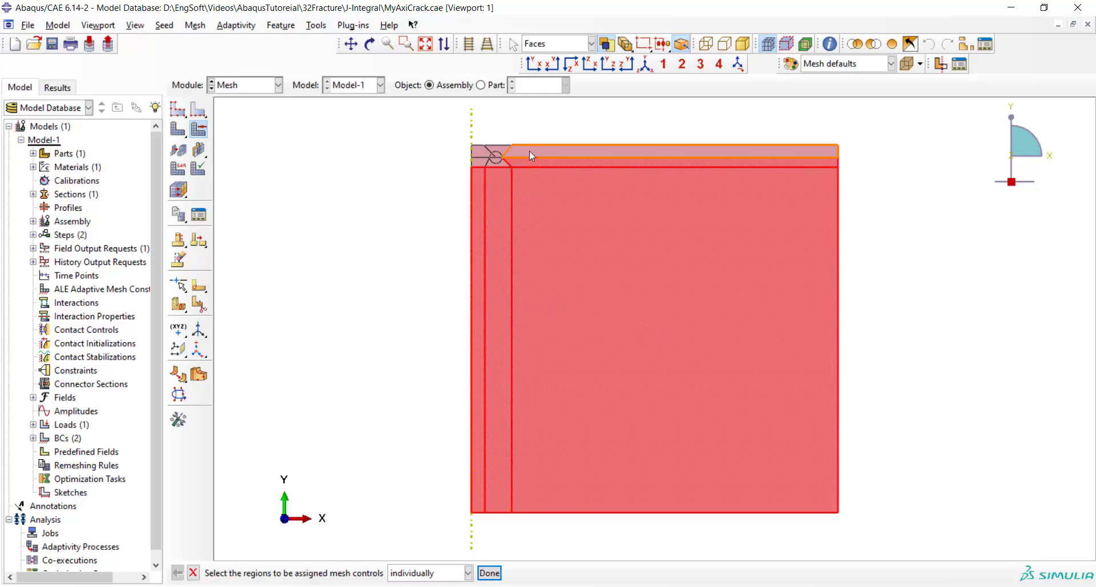
shift+click(529, 150)
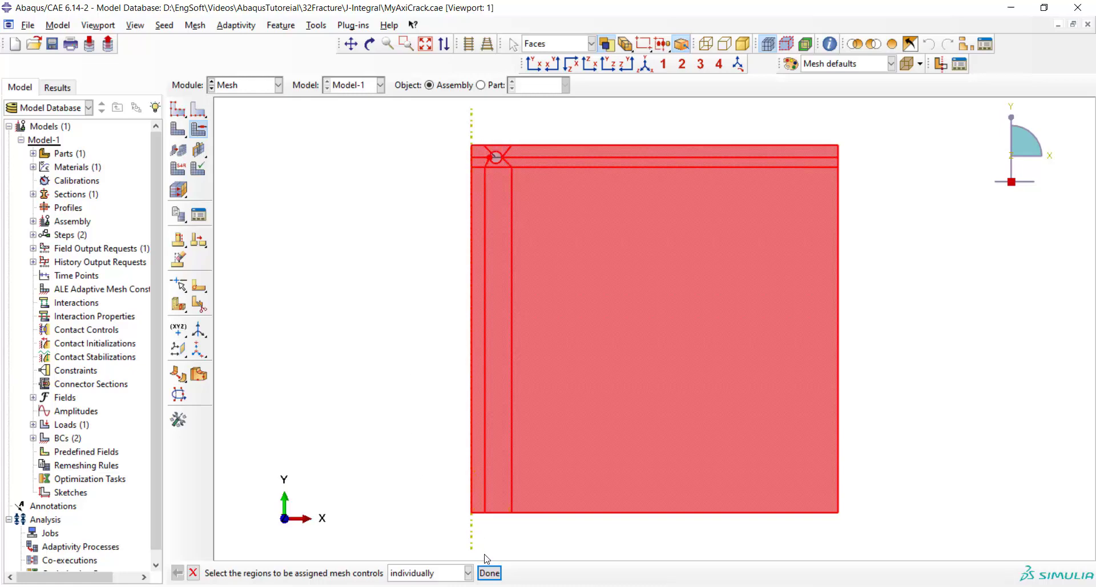
click(489, 573)
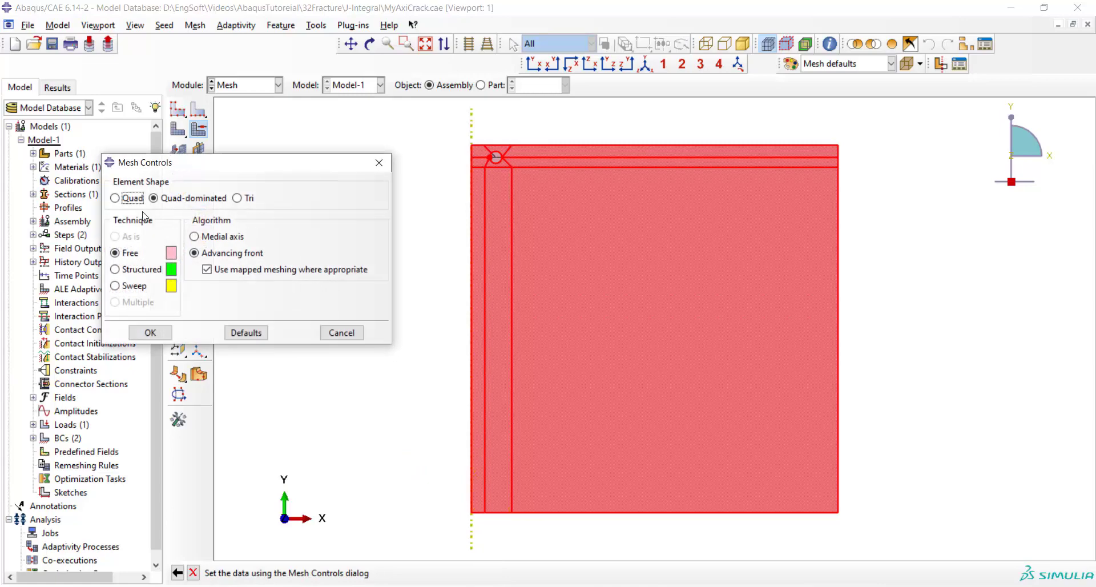
click(115, 198)
click(130, 269)
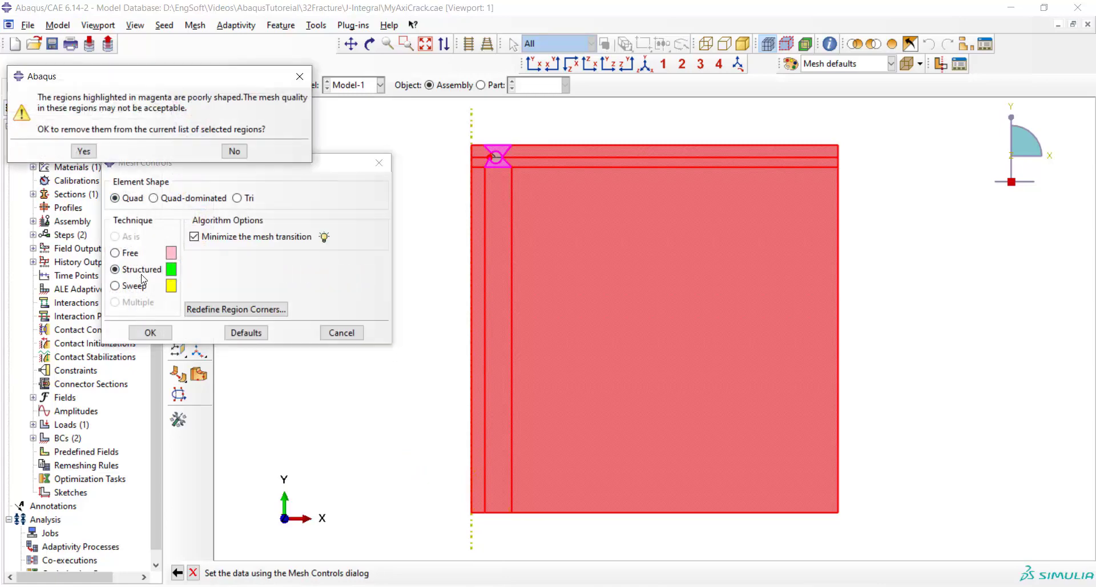
click(83, 150)
click(160, 334)
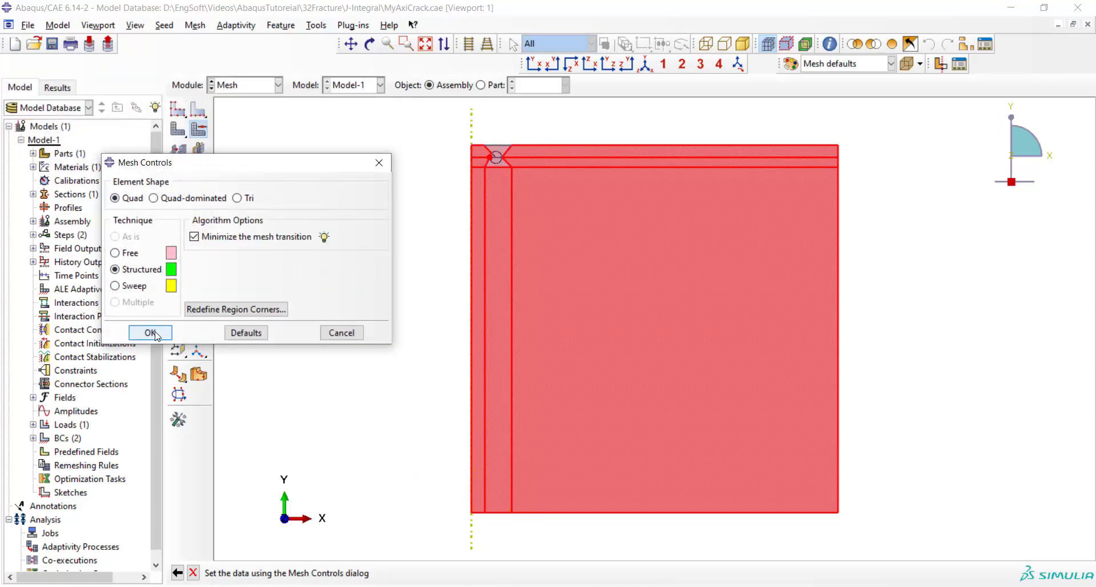
scroll(499, 137, up, 6)
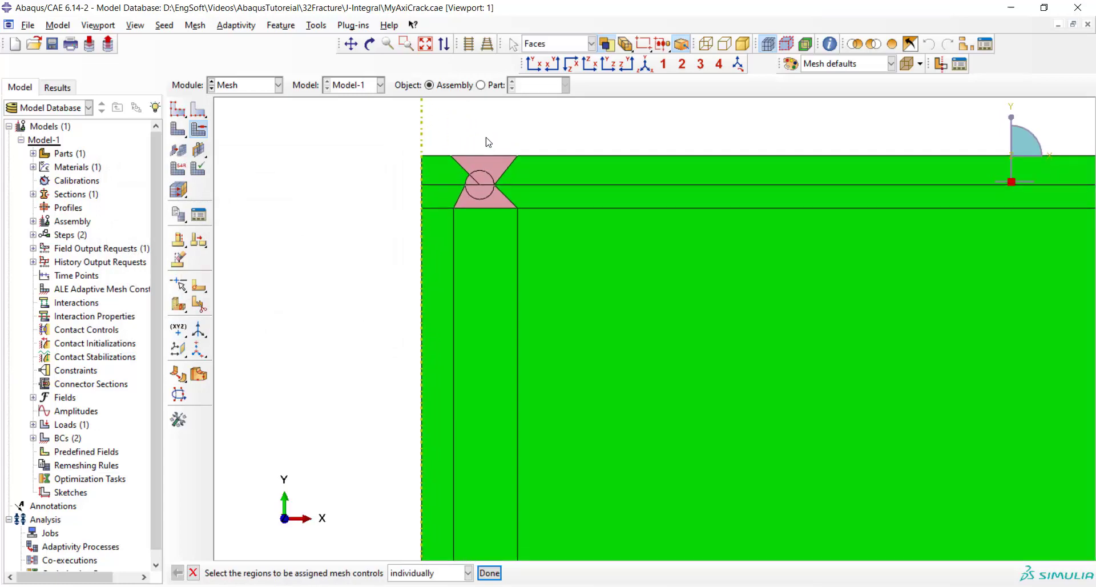
Set the two triangular faces flanking the crack-tip circle to structured quad meshing
click(196, 132)
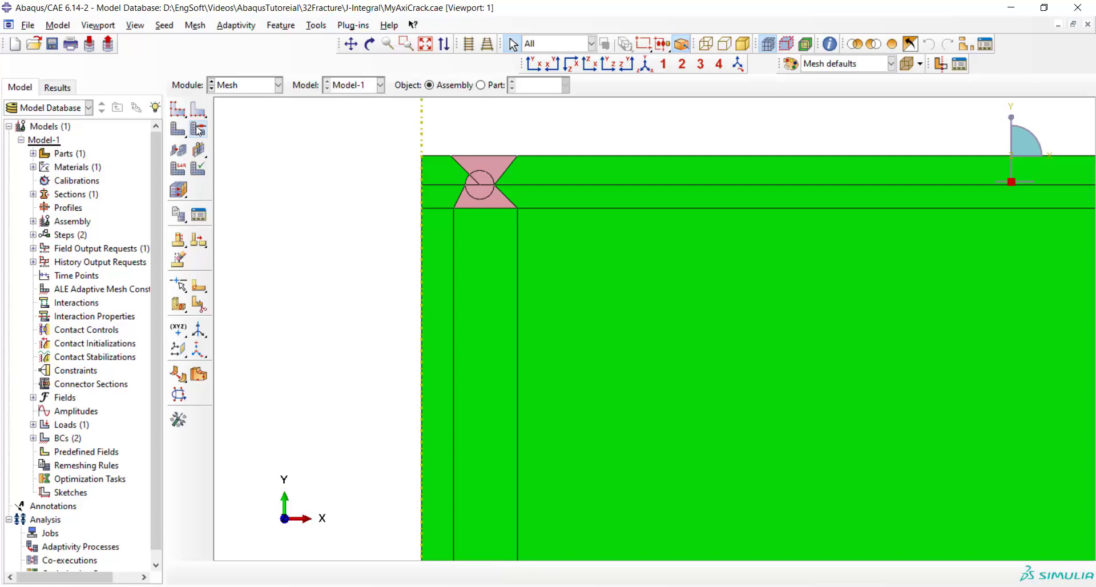
click(498, 165)
shift+click(492, 197)
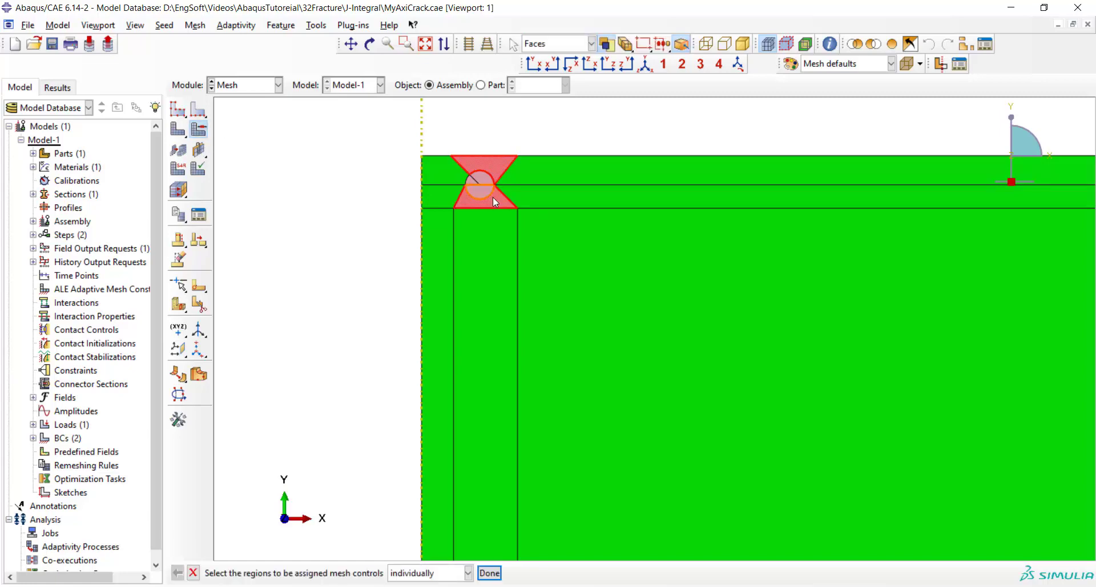
click(489, 572)
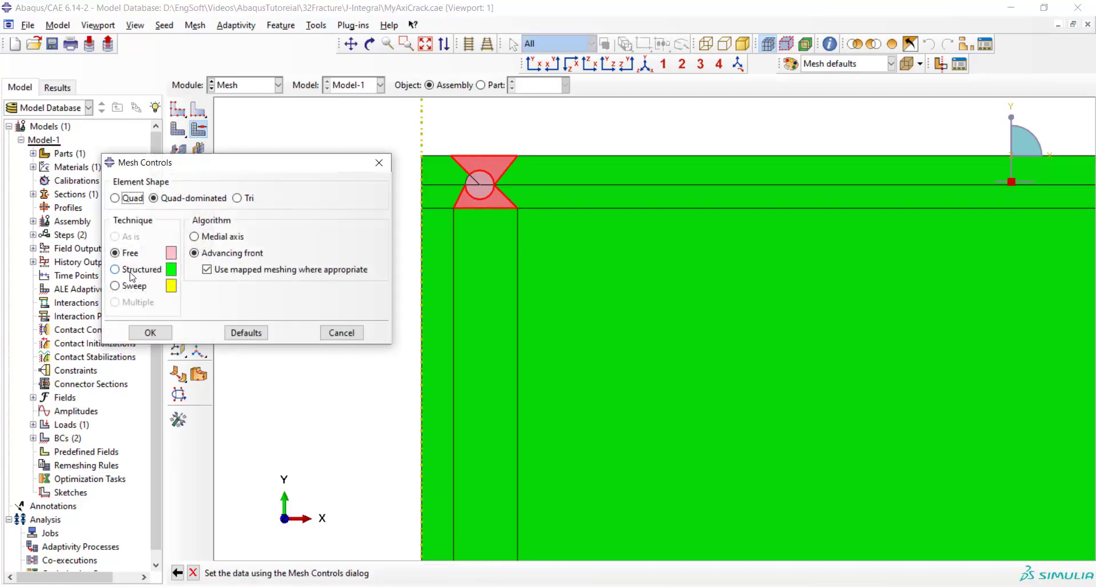
click(129, 200)
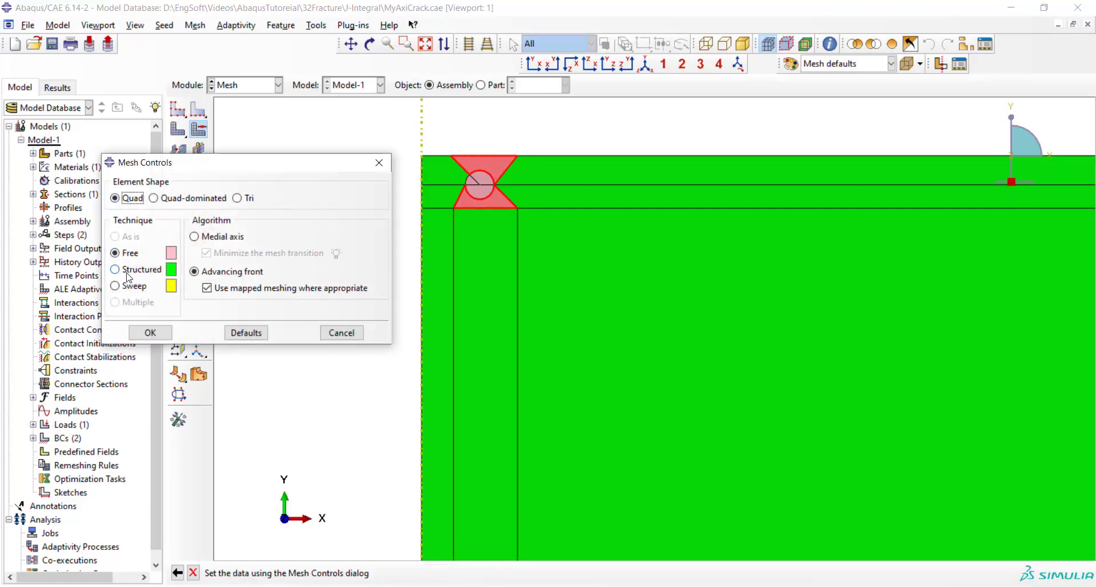
click(126, 270)
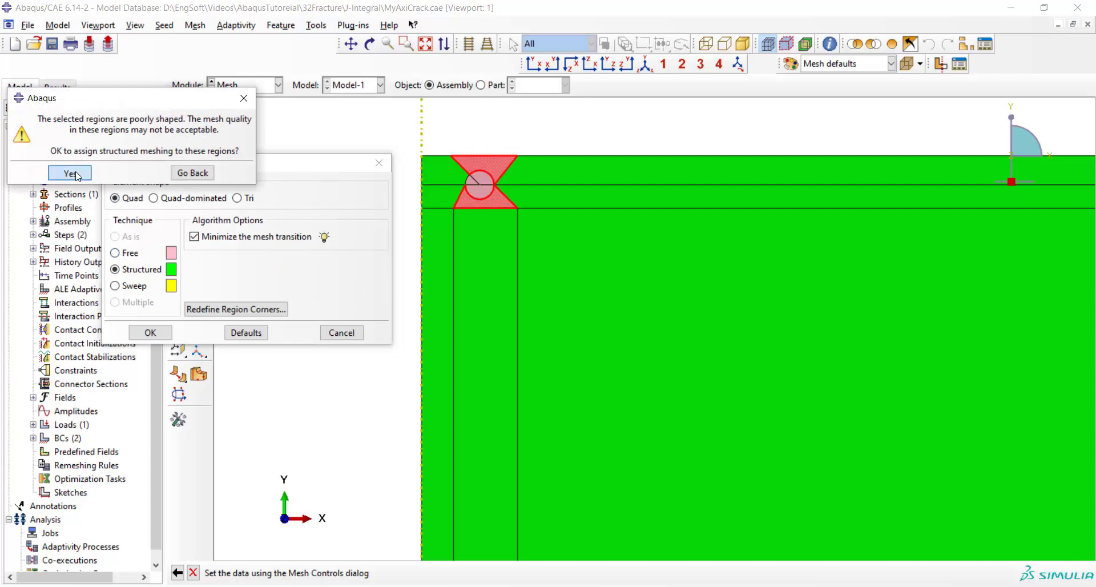
click(77, 175)
click(150, 332)
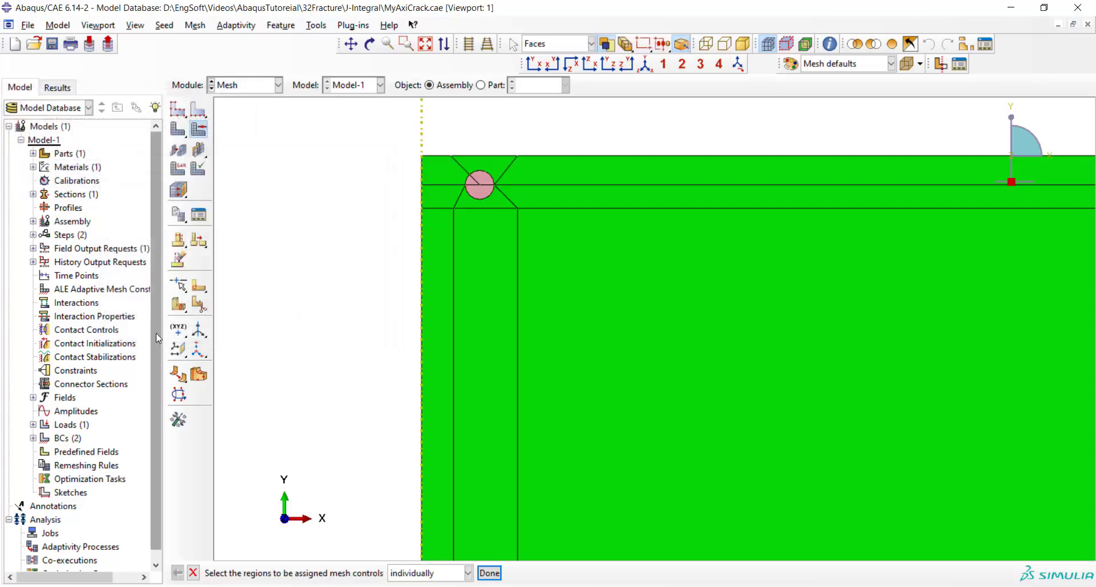
Give the circle face around the crack tip quad-dominated elements with the Sweep technique
click(481, 190)
click(490, 573)
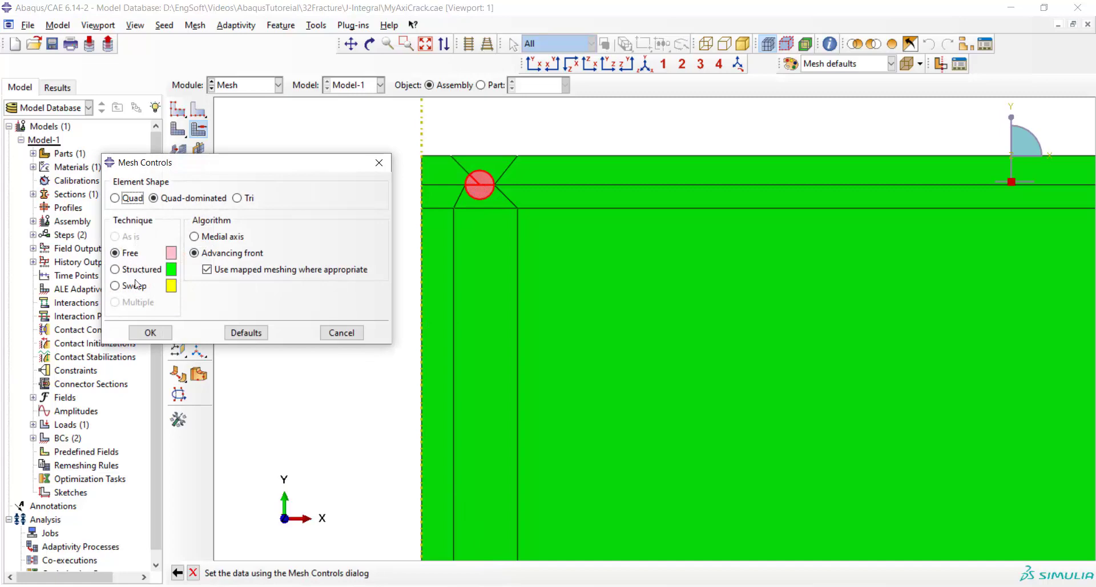
click(134, 286)
click(152, 332)
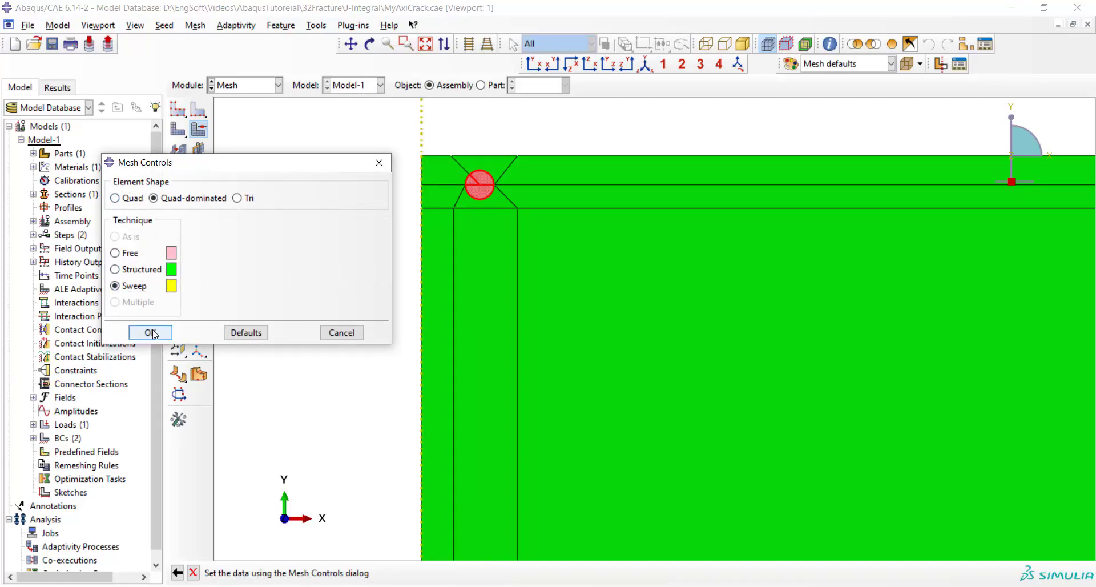
scroll(329, 209, down, 1)
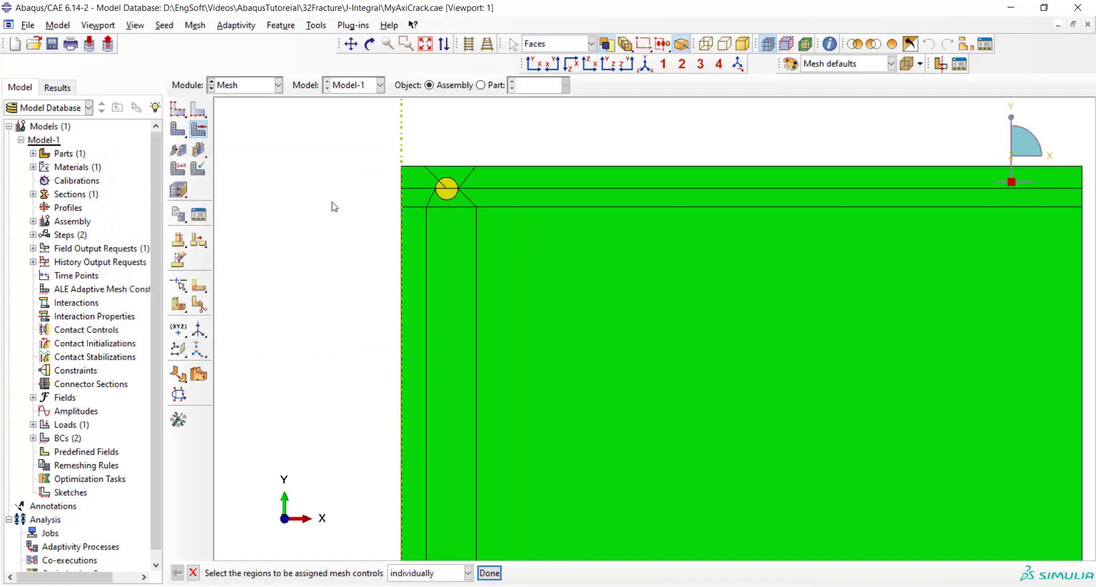
Seed the edges around the crack-tip circle with an approximate element size of 3
click(197, 111)
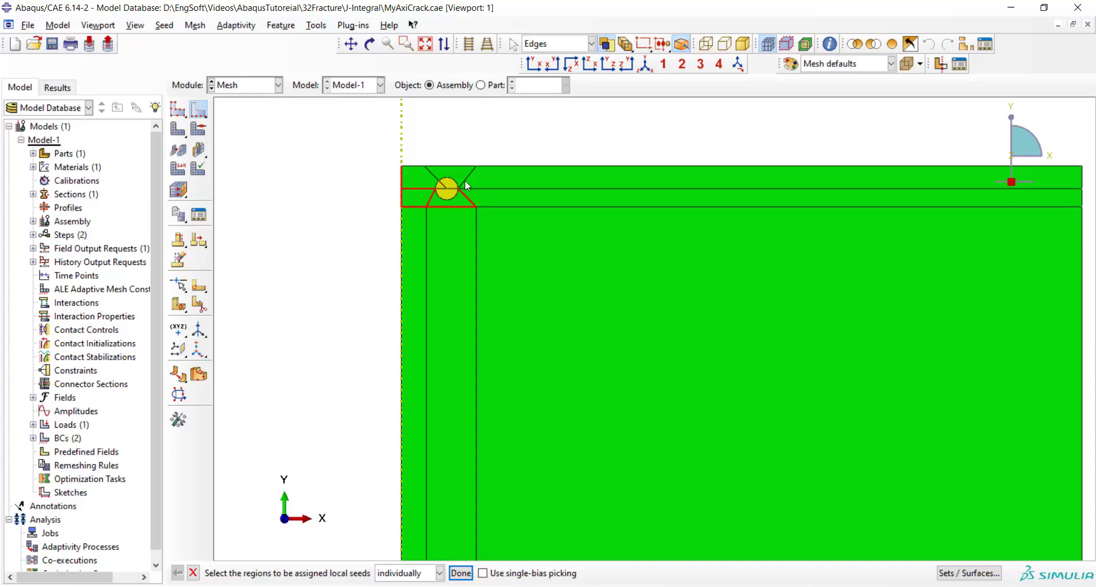
click(434, 171)
click(461, 573)
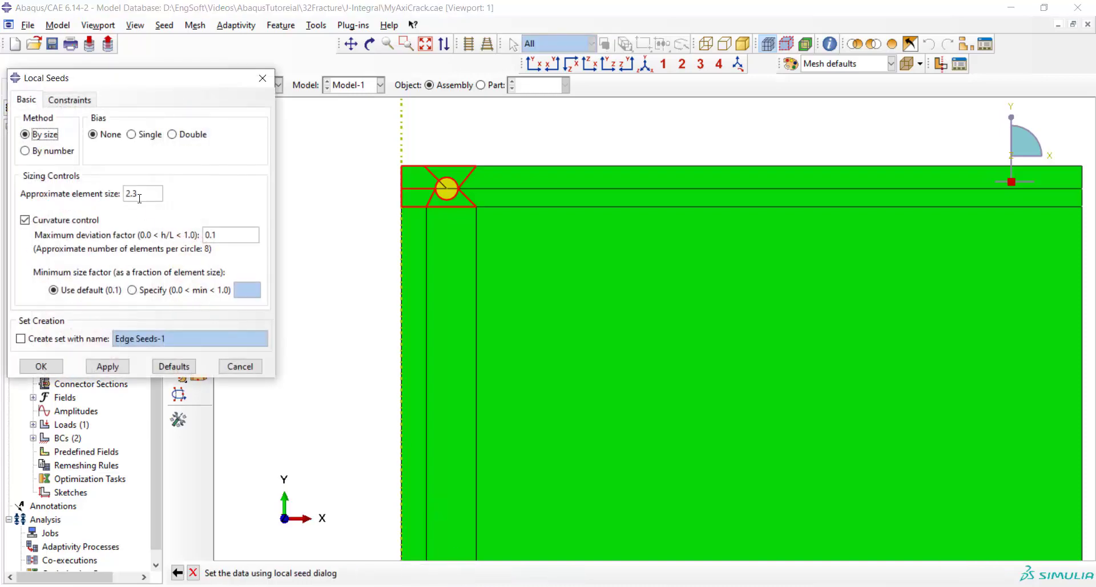
drag(136, 193, 125, 193)
text(3)
click(42, 366)
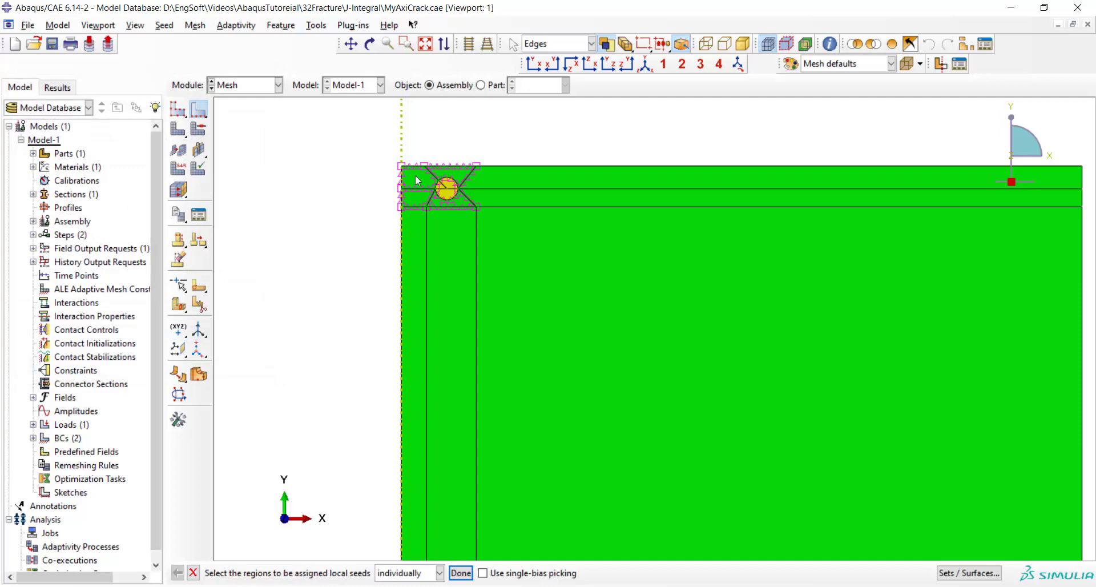
scroll(451, 174, up, 4)
scroll(433, 156, up, 3)
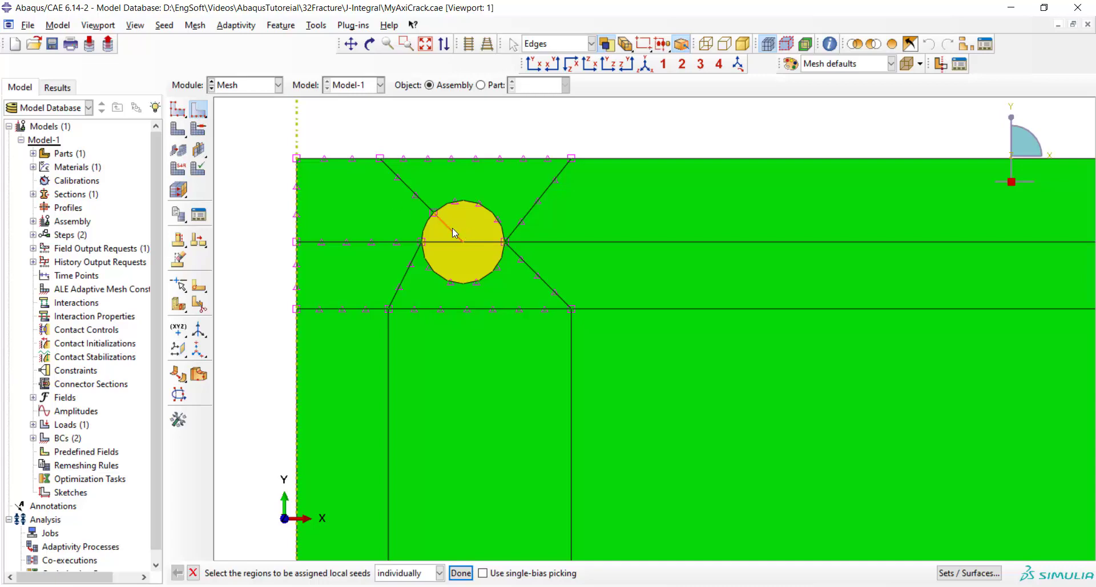
Give the crack edges inside the circle single-biased seeds from minimum 0.1 to maximum 1
click(451, 228)
click(461, 572)
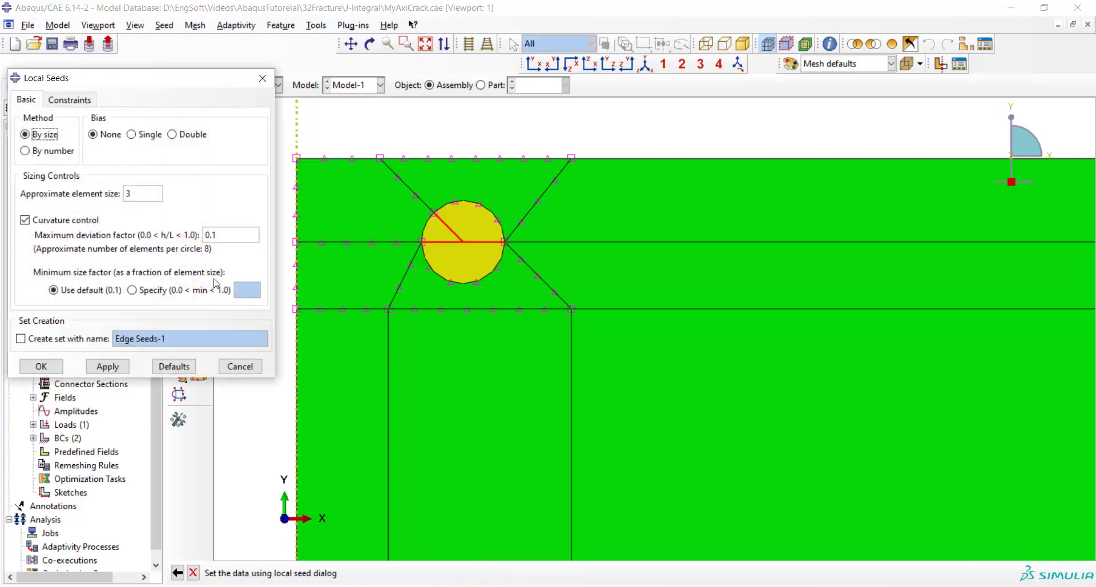
click(132, 135)
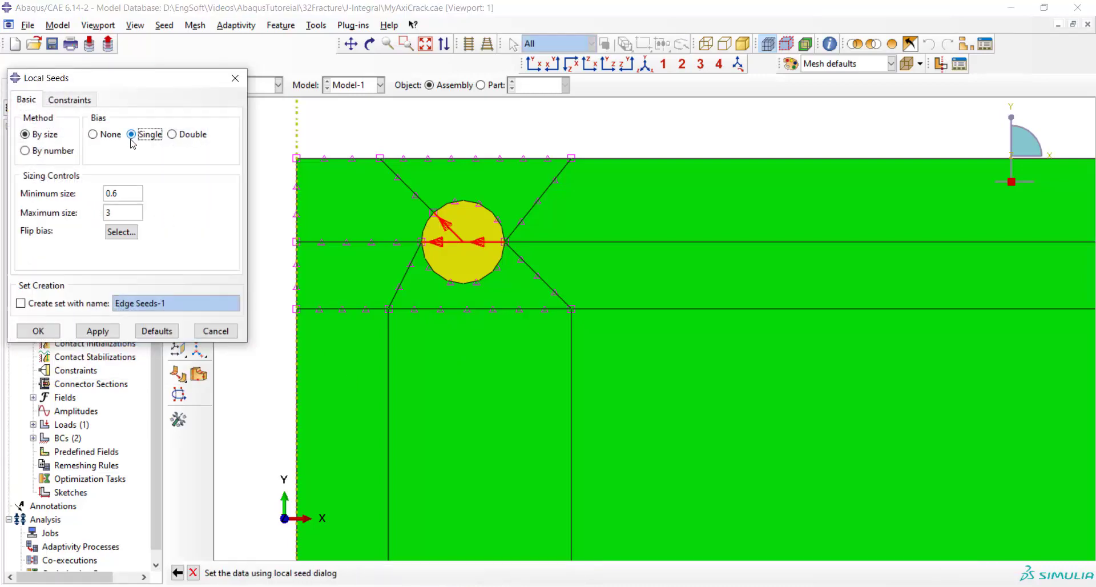
drag(123, 191, 105, 193)
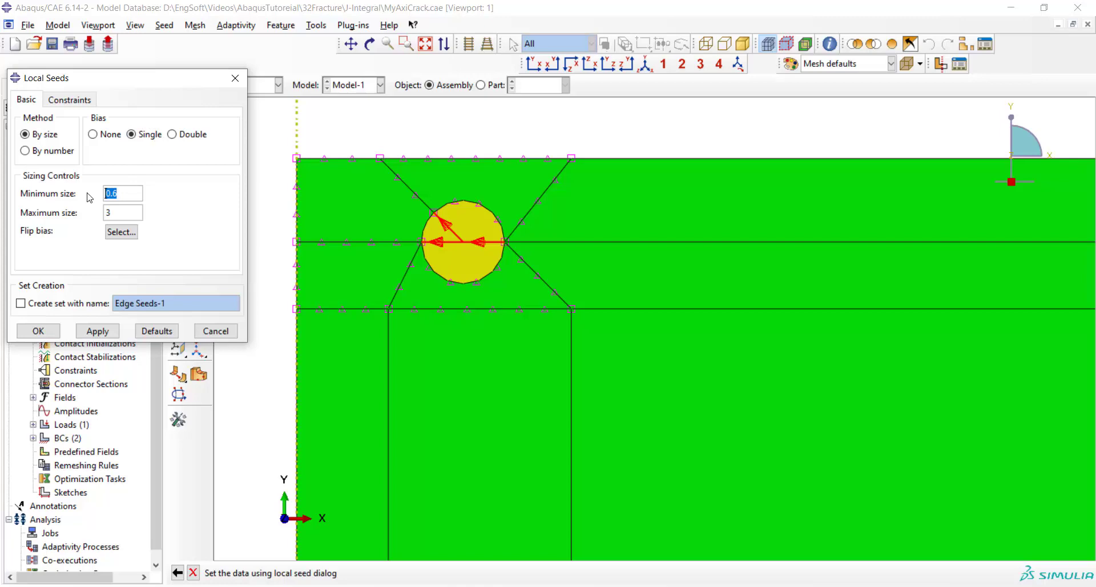
text(0.1)
click(117, 212)
text(1)
Flip the bias on the diagonal and horizontal crack edges toward the tip, then apply
click(121, 231)
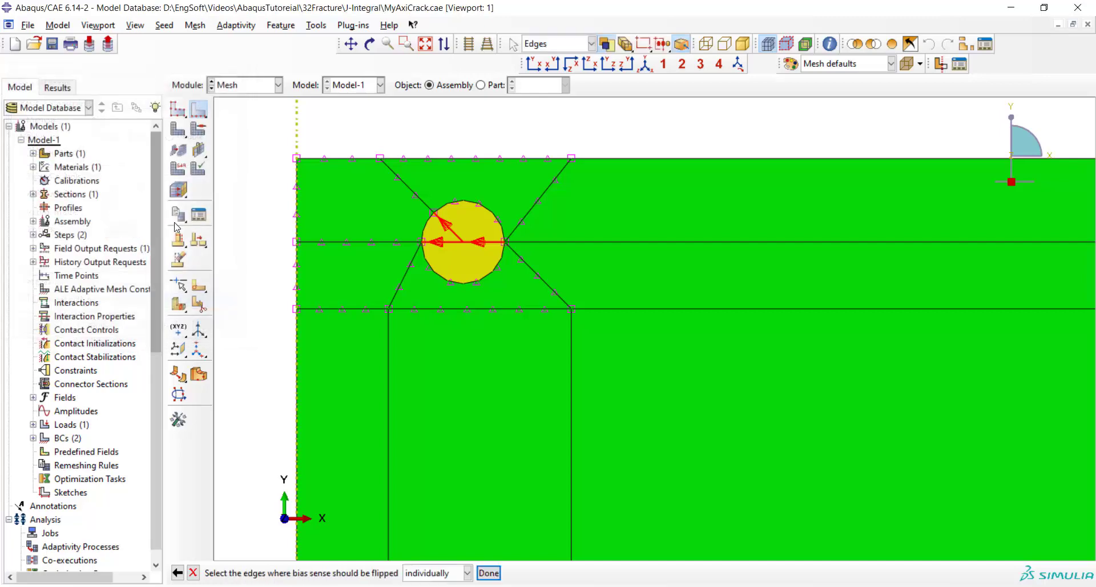
click(448, 226)
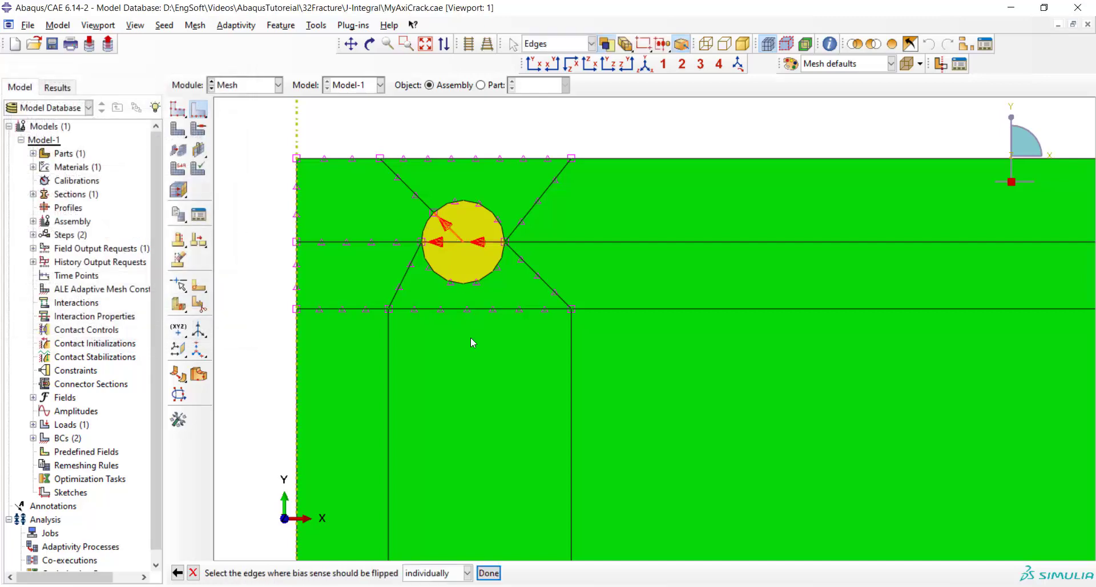
click(489, 573)
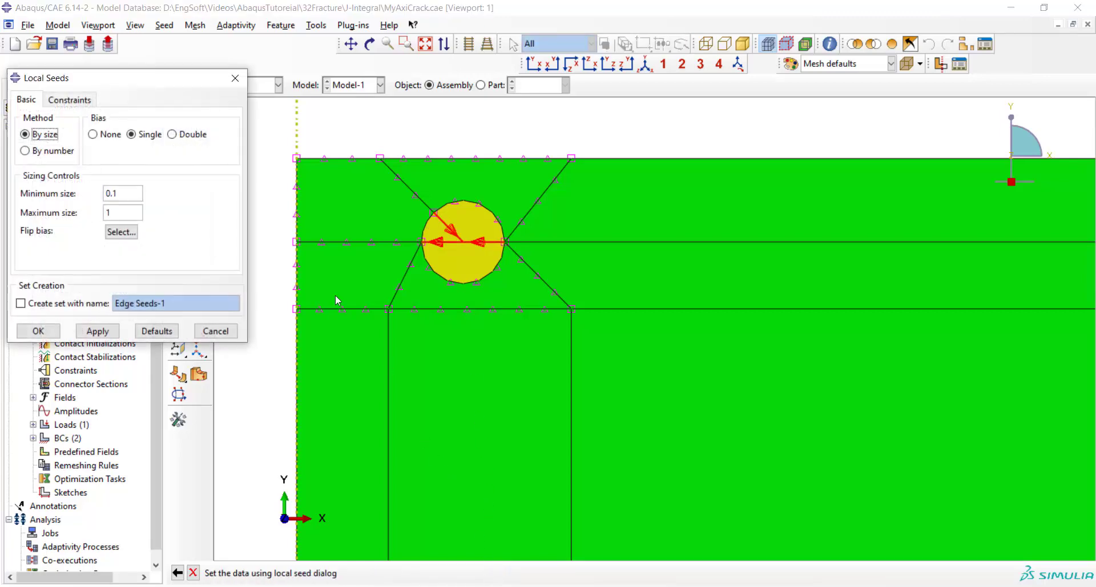
click(117, 233)
click(437, 243)
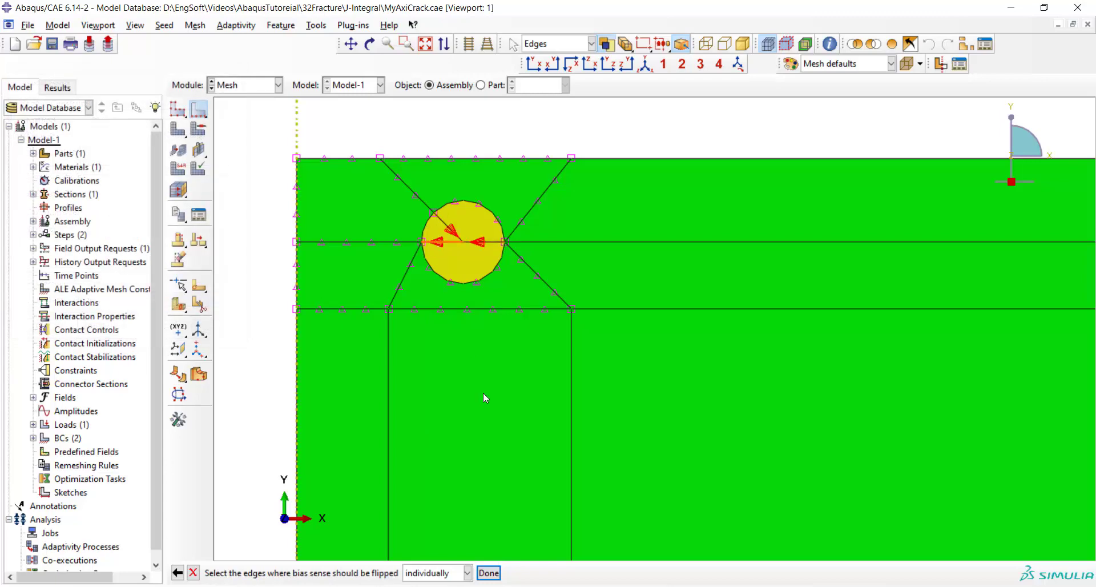
click(489, 573)
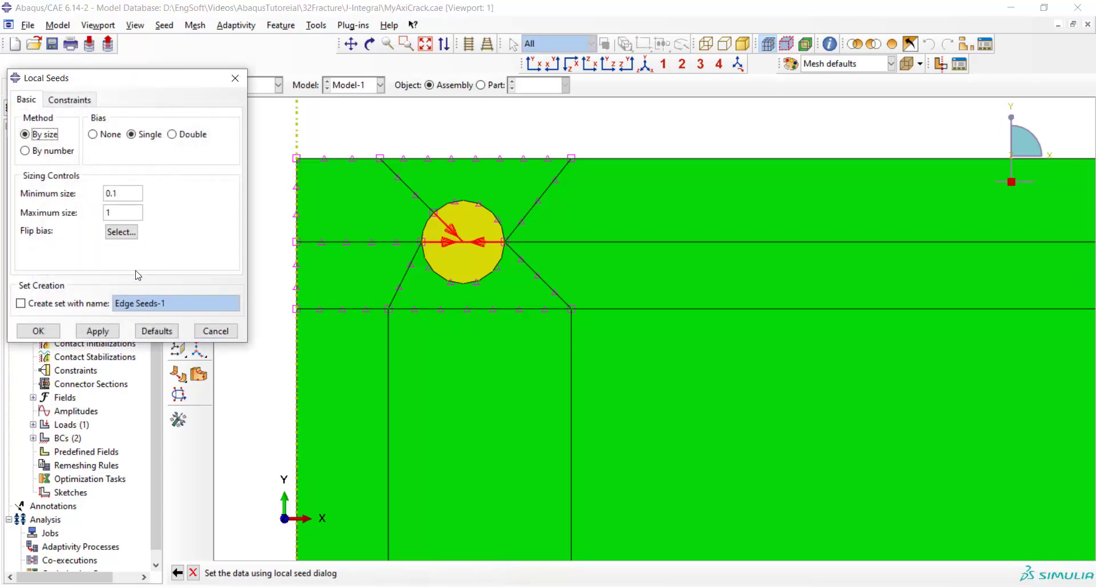
click(86, 330)
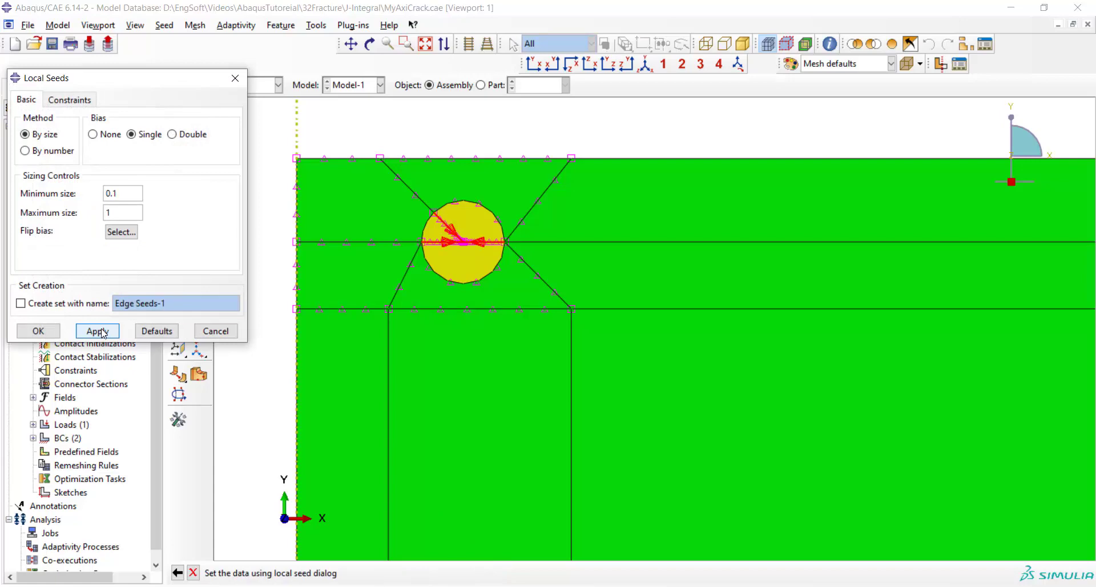
click(38, 330)
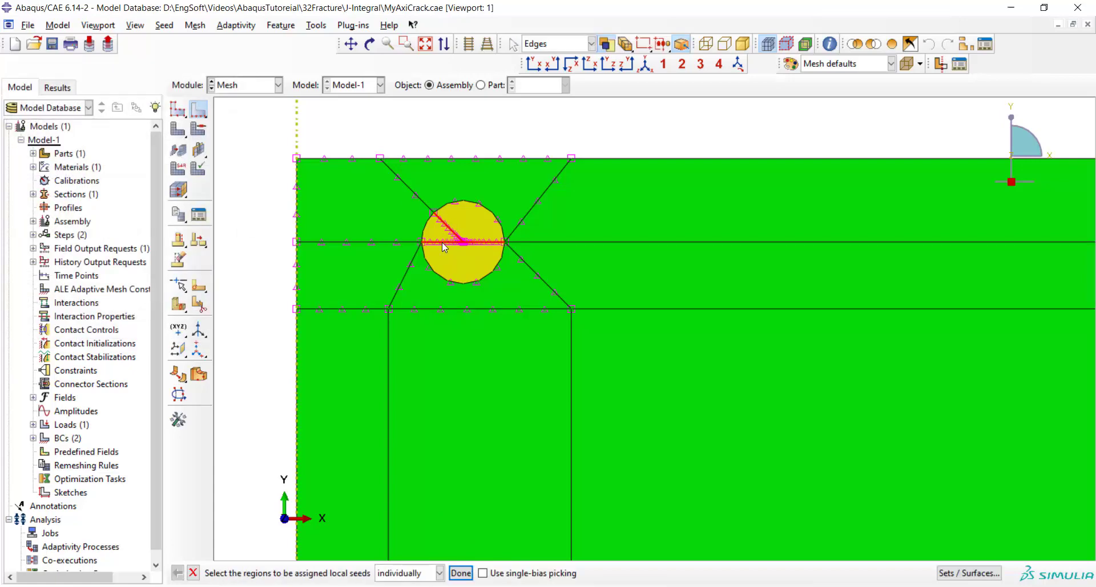
scroll(345, 179, up, 3)
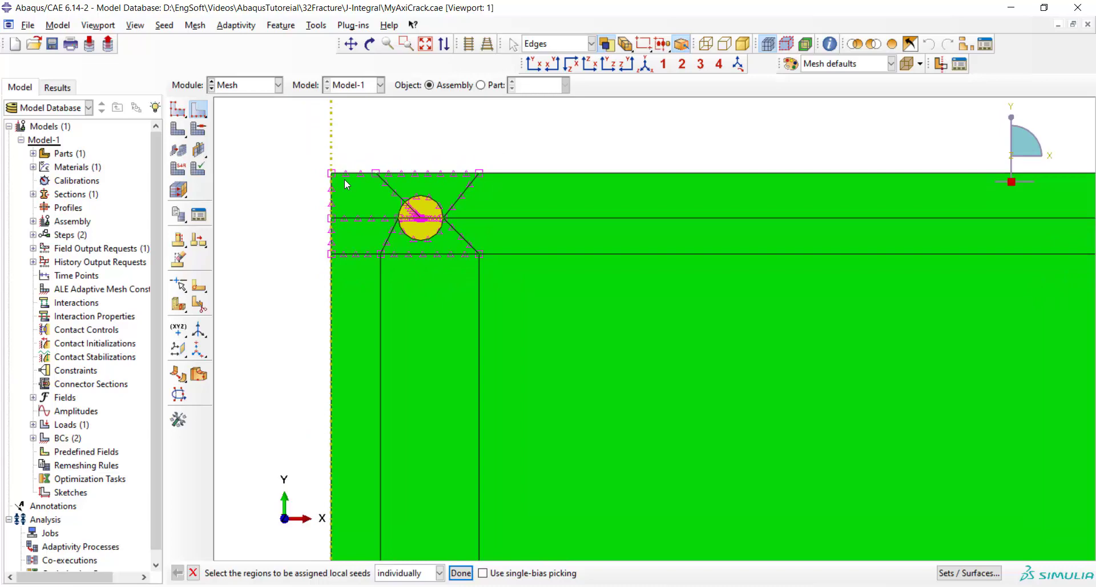
Seed the whole part with an approximate global size of 1
click(178, 113)
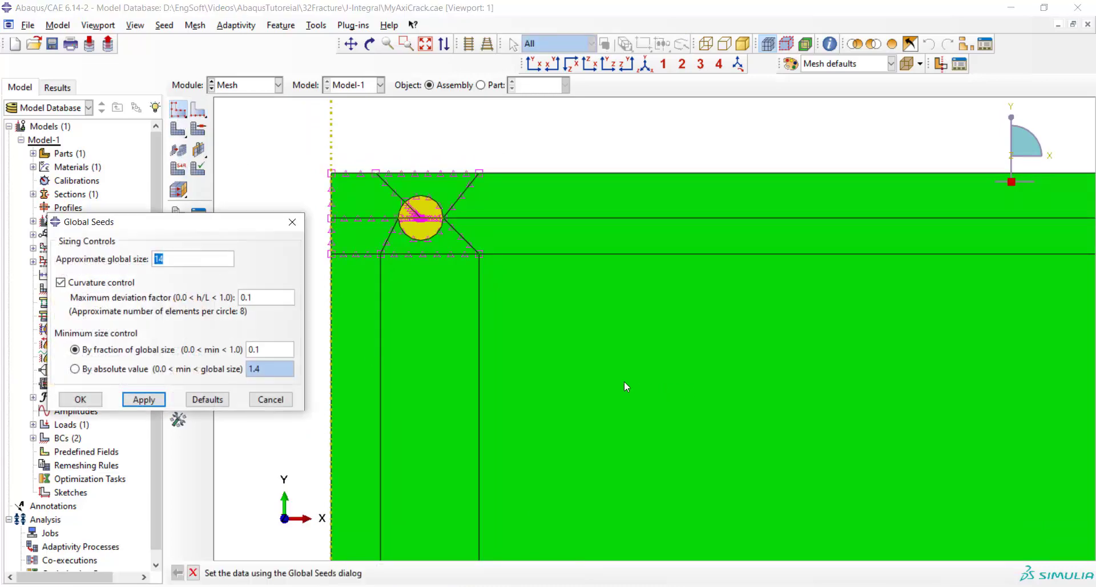
text(1)
click(76, 399)
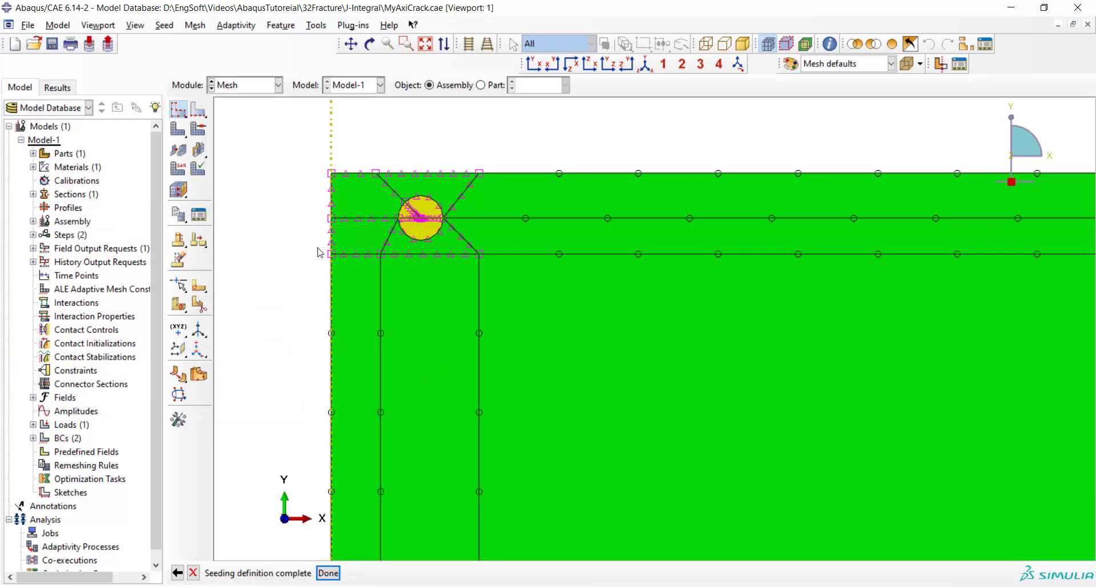
scroll(319, 253, down, 5)
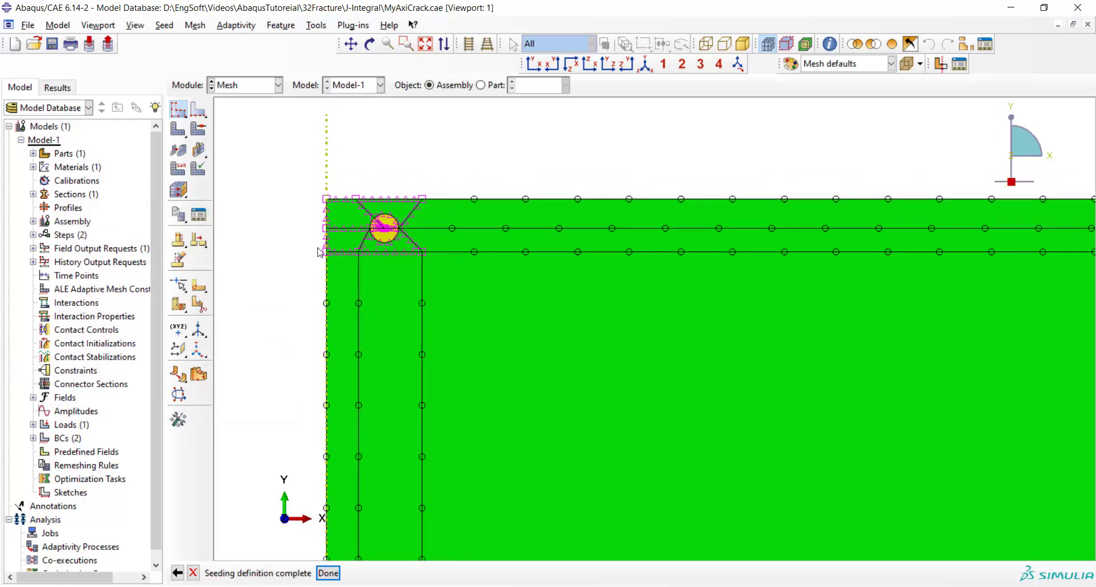
Mesh the AxiCrack part instance to get the radial mesh at the crack tip
click(426, 44)
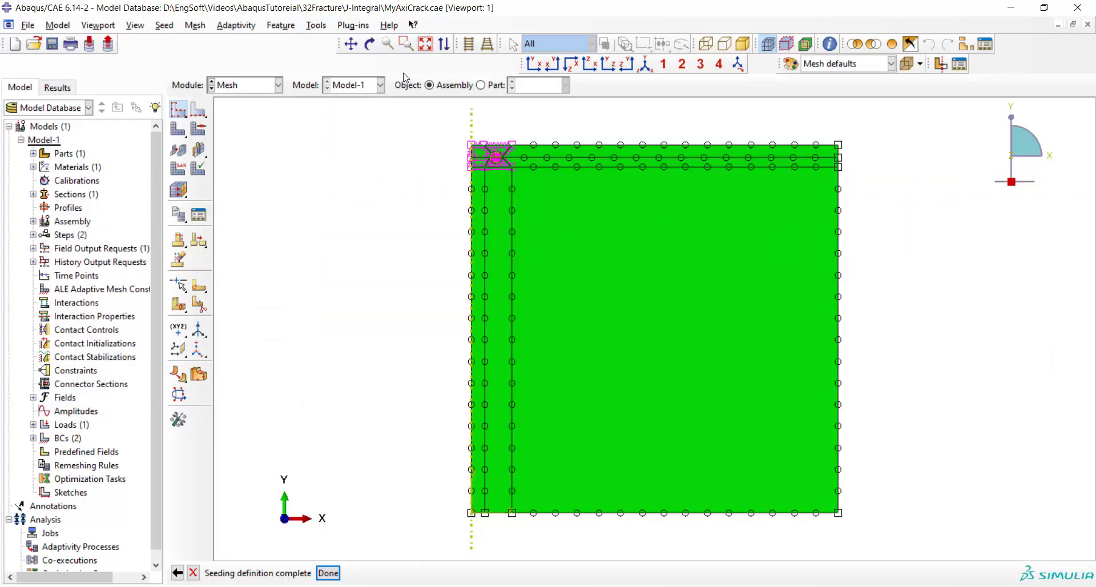
click(178, 128)
click(331, 573)
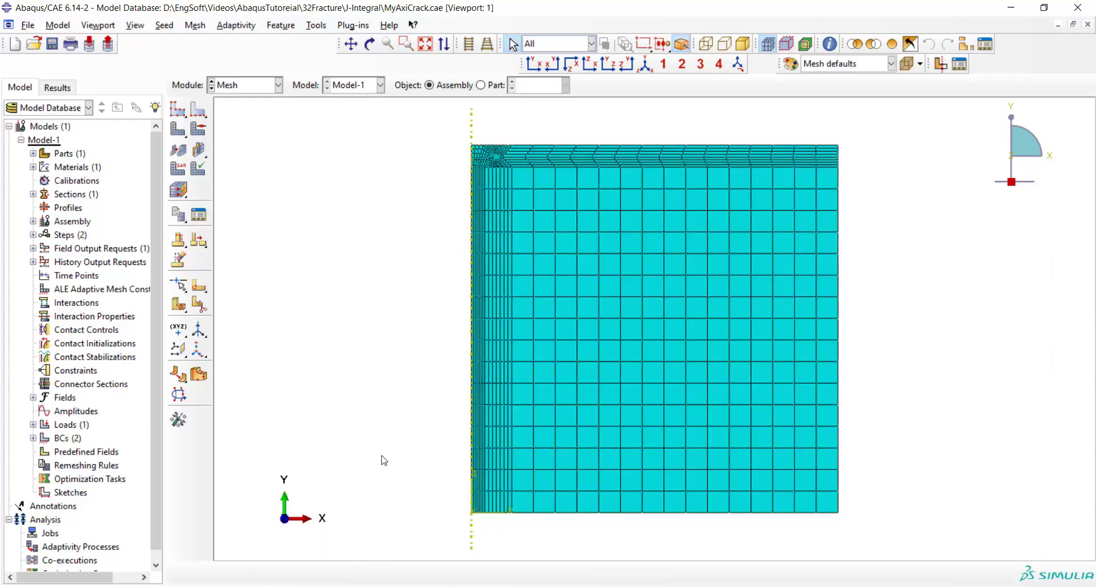
scroll(497, 117, up, 4)
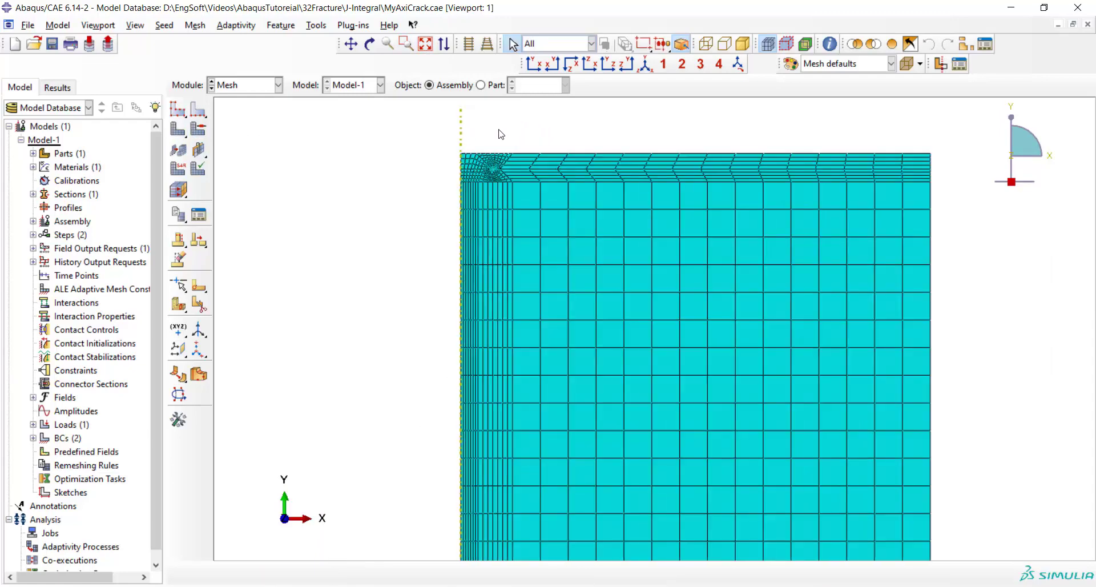
scroll(474, 171, up, 5)
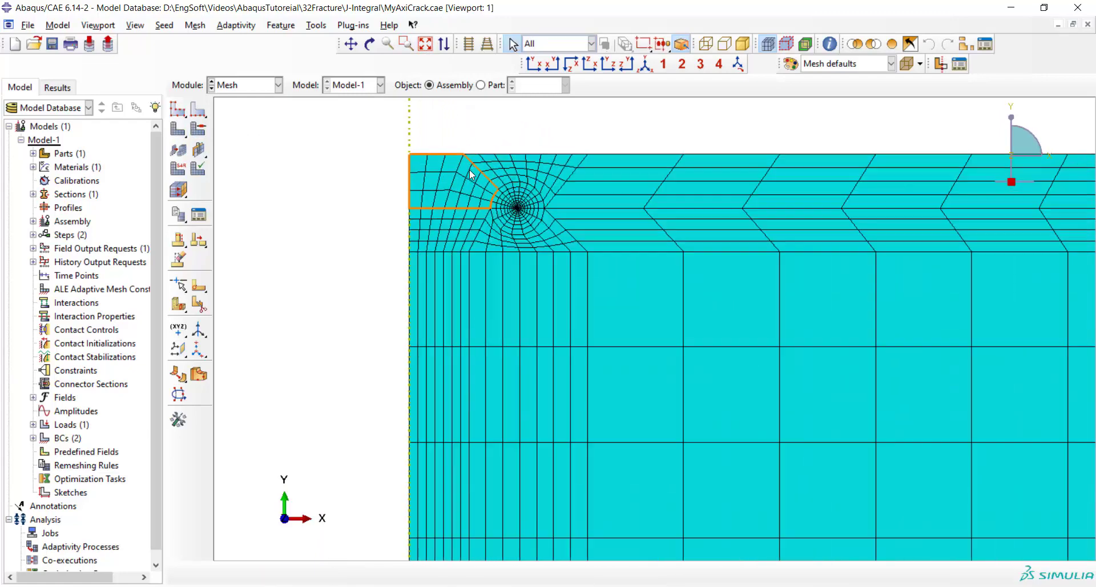
scroll(492, 227, up, 1)
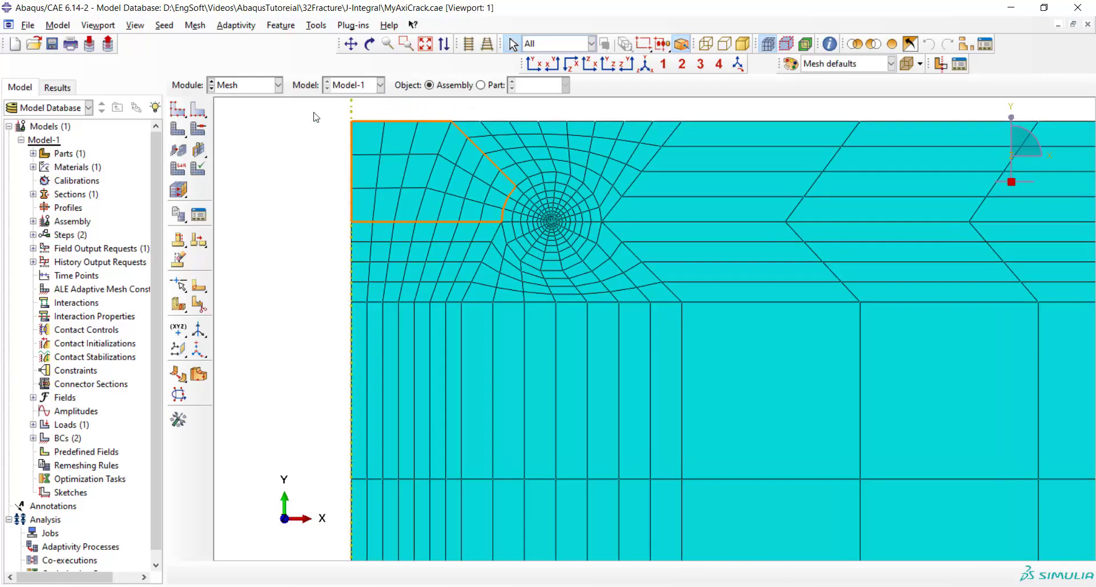
scroll(318, 119, up, 1)
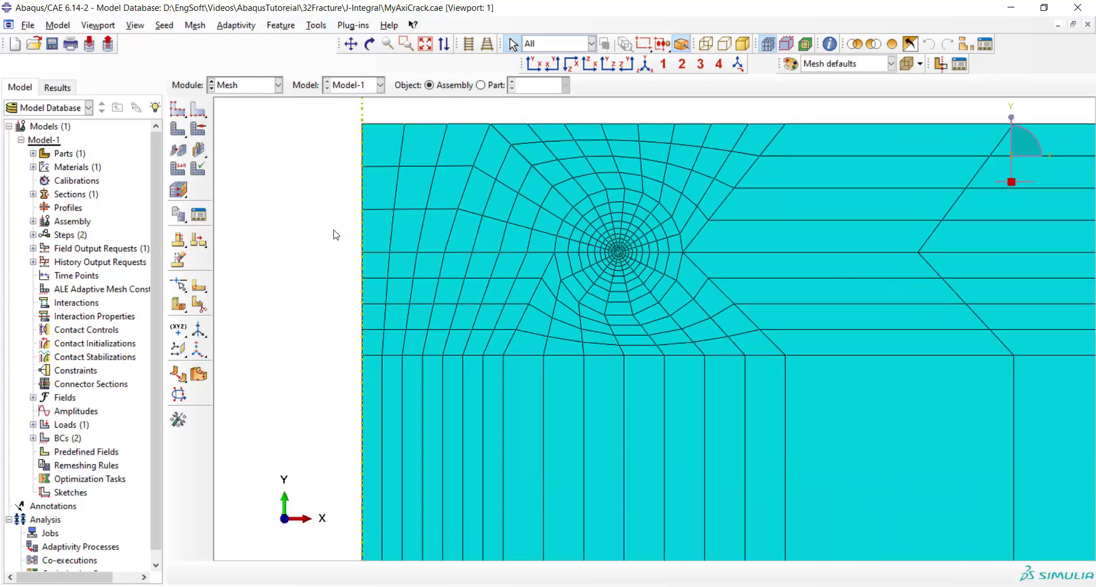
Assign quadratic CAX8R reduced-integration elements to the entire meshed face
click(178, 168)
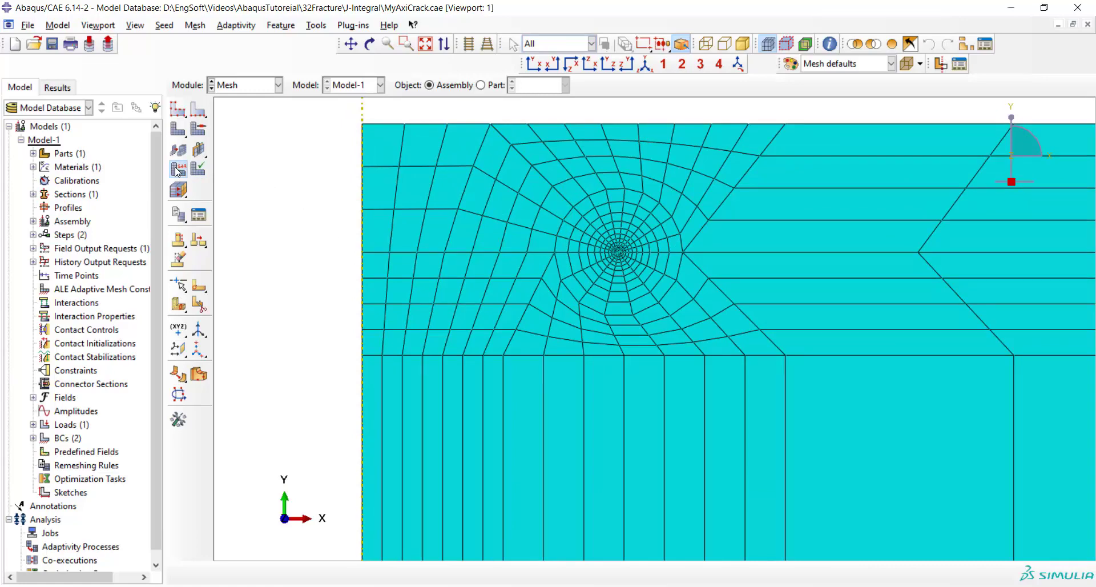
click(426, 44)
drag(858, 119, 397, 534)
click(489, 573)
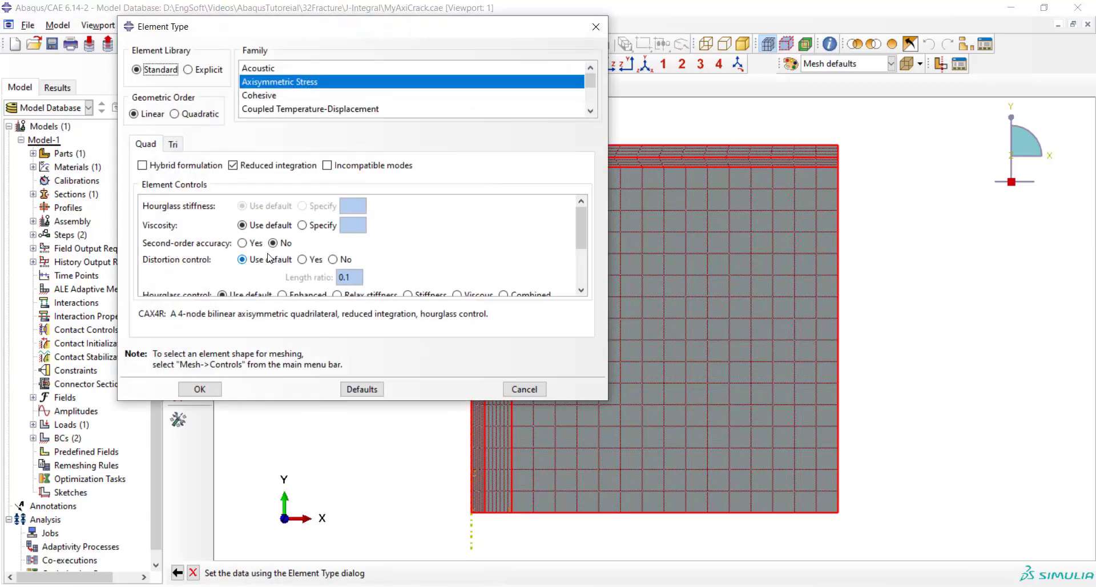
click(182, 115)
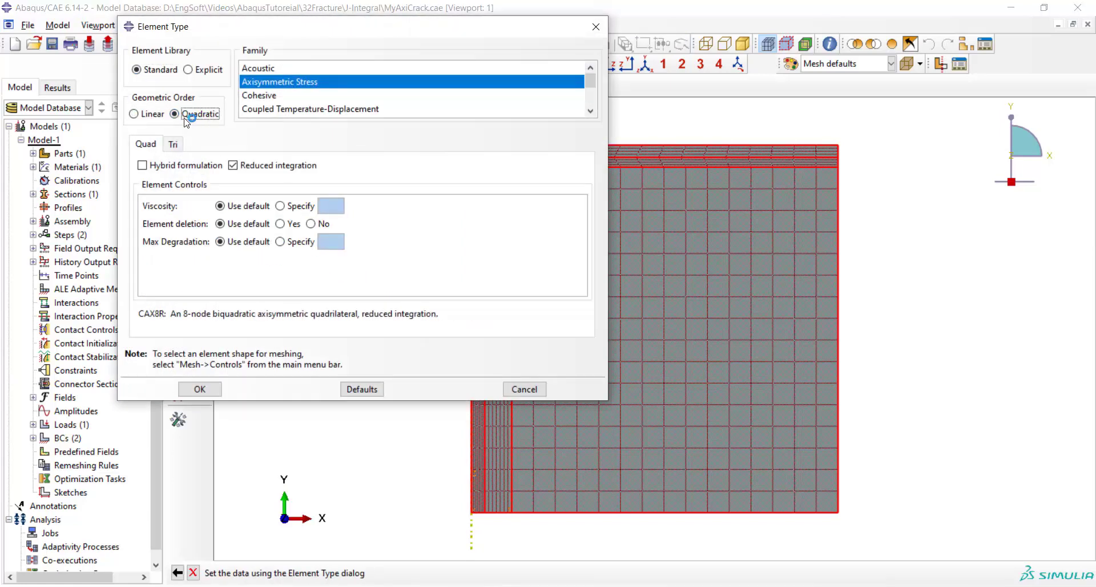
click(200, 389)
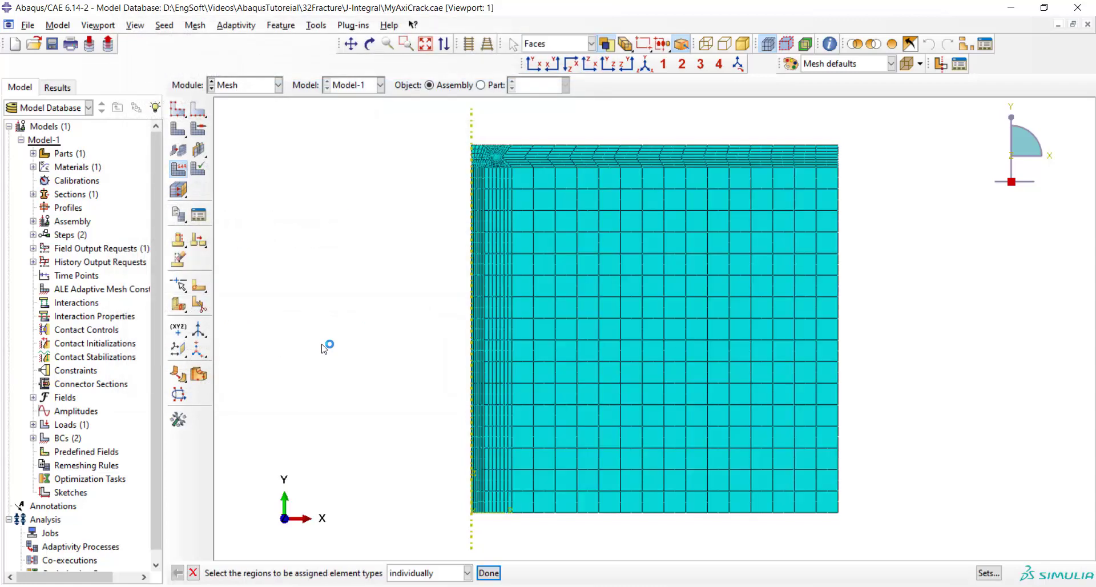
click(253, 86)
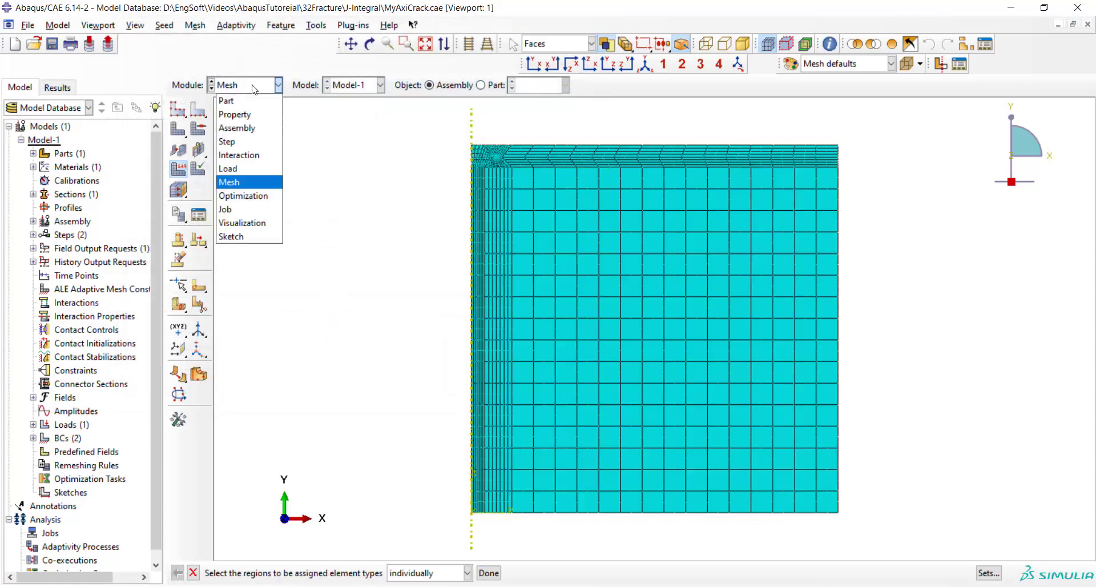
In the Job module, create a job named JIntegral for Model-1 with default settings
click(242, 209)
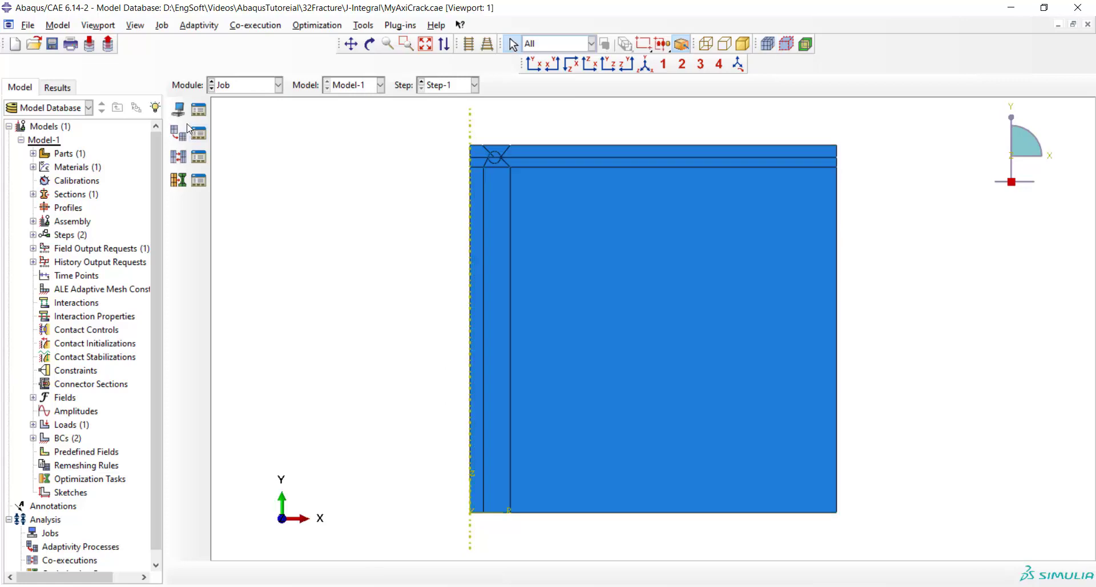
click(179, 109)
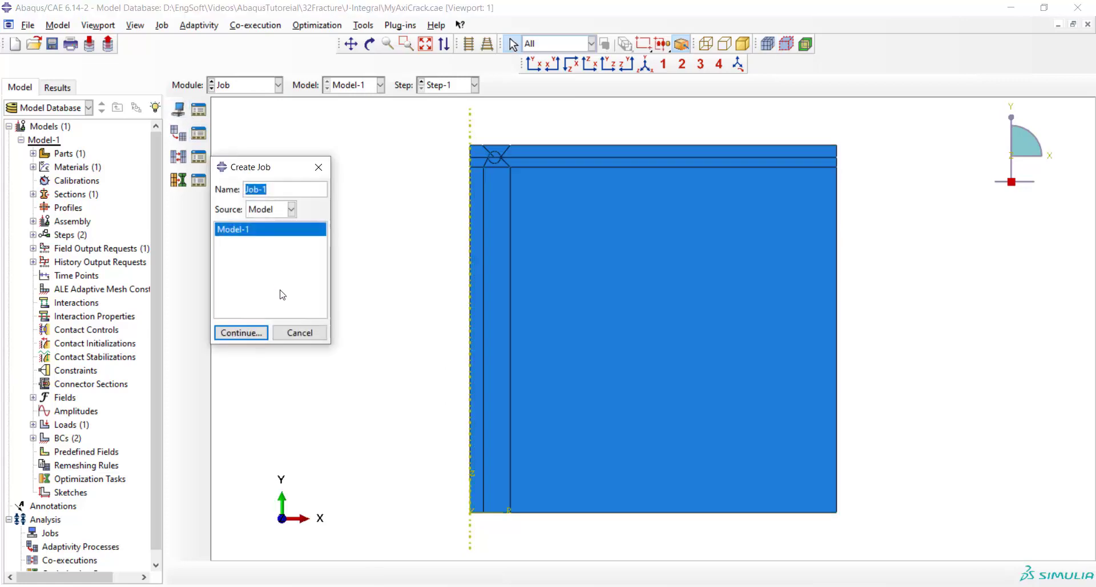
text(JIntegral)
click(261, 333)
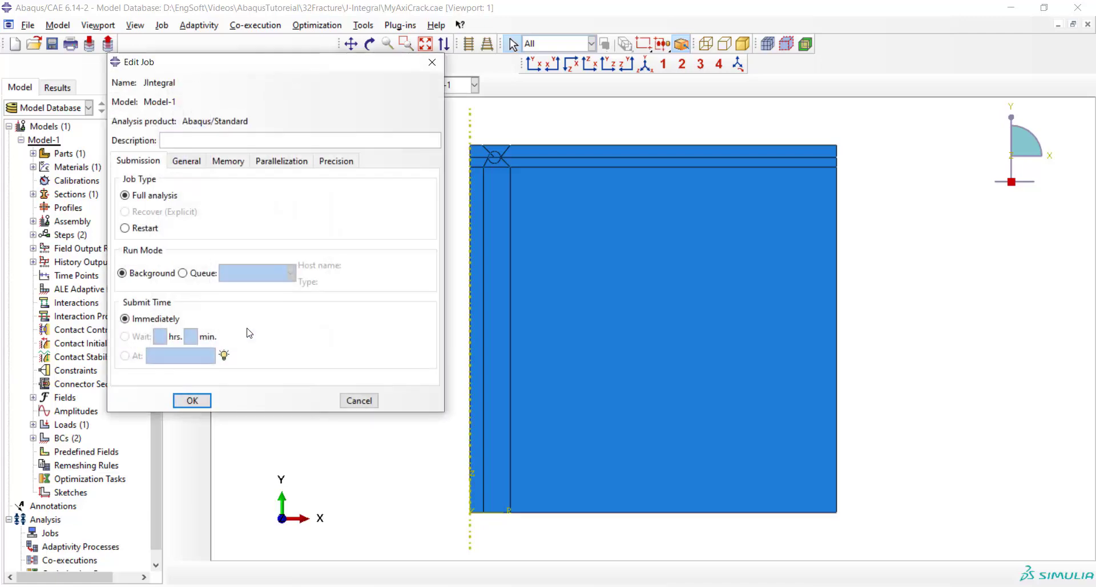
click(190, 400)
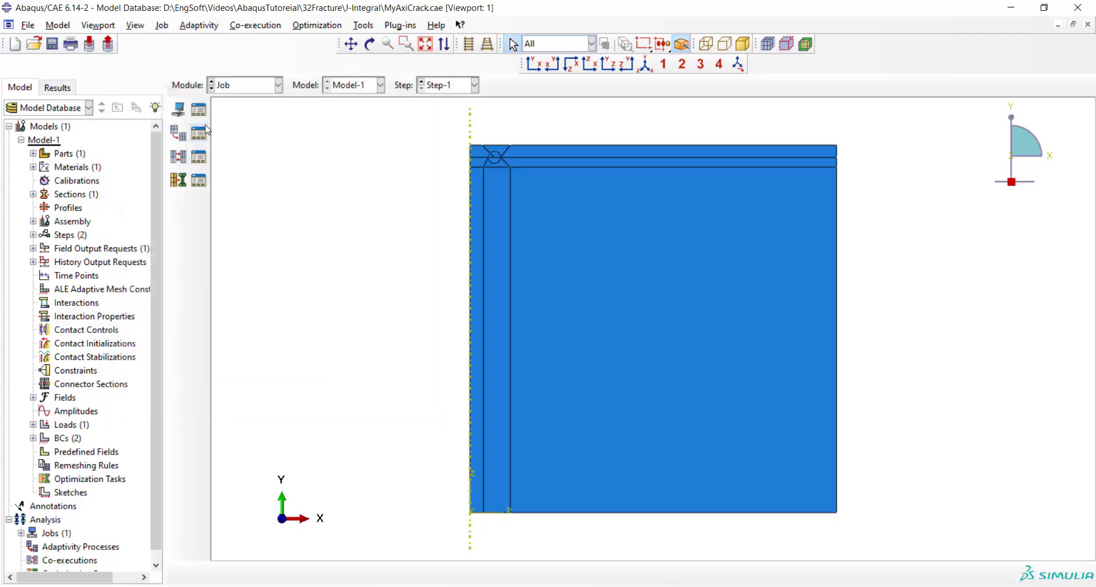
Submit the JIntegral job from the Job Manager and open its results
click(201, 132)
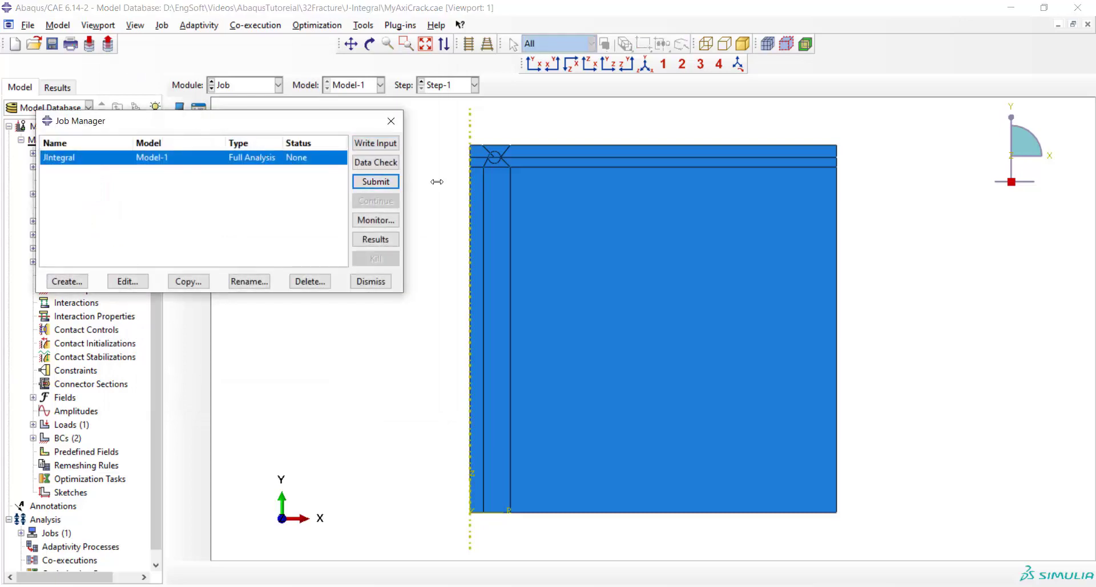
key(Return)
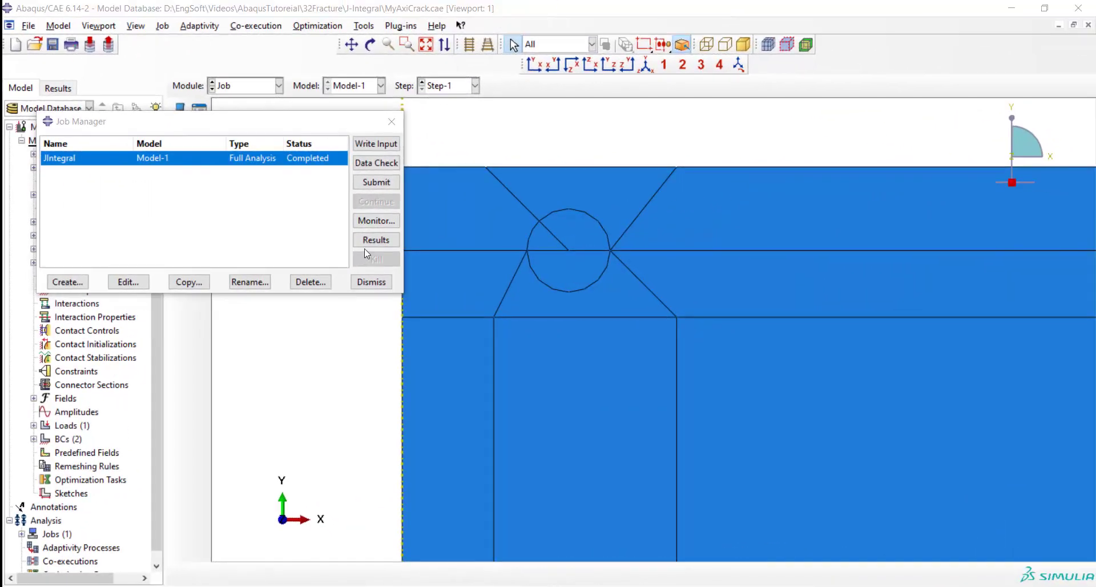
click(368, 240)
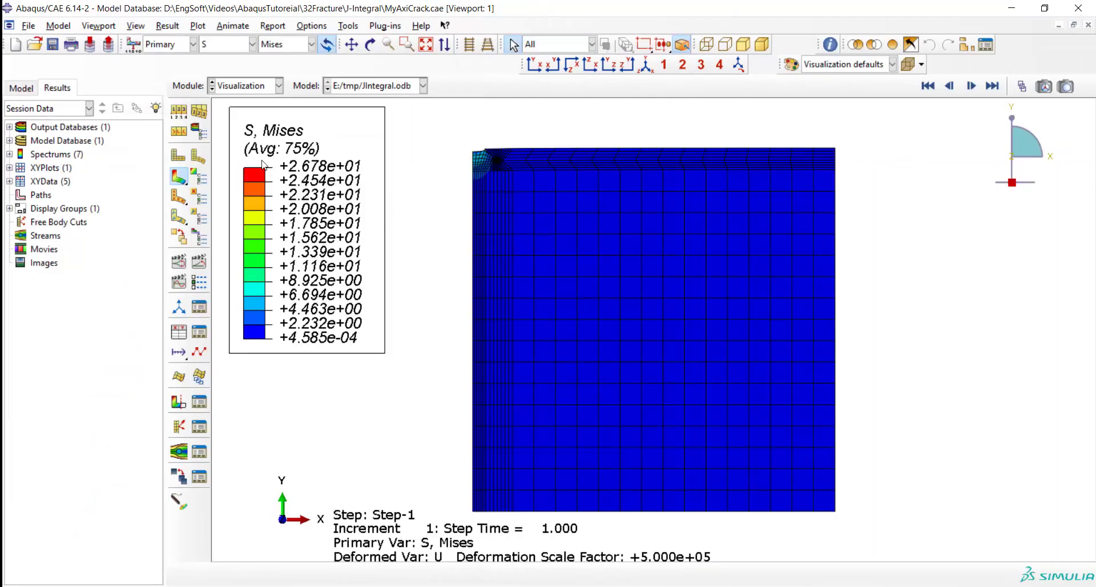
Zoom to the crack-tip corner and set a uniform deformation scale of 500000
click(405, 44)
drag(521, 126, 460, 206)
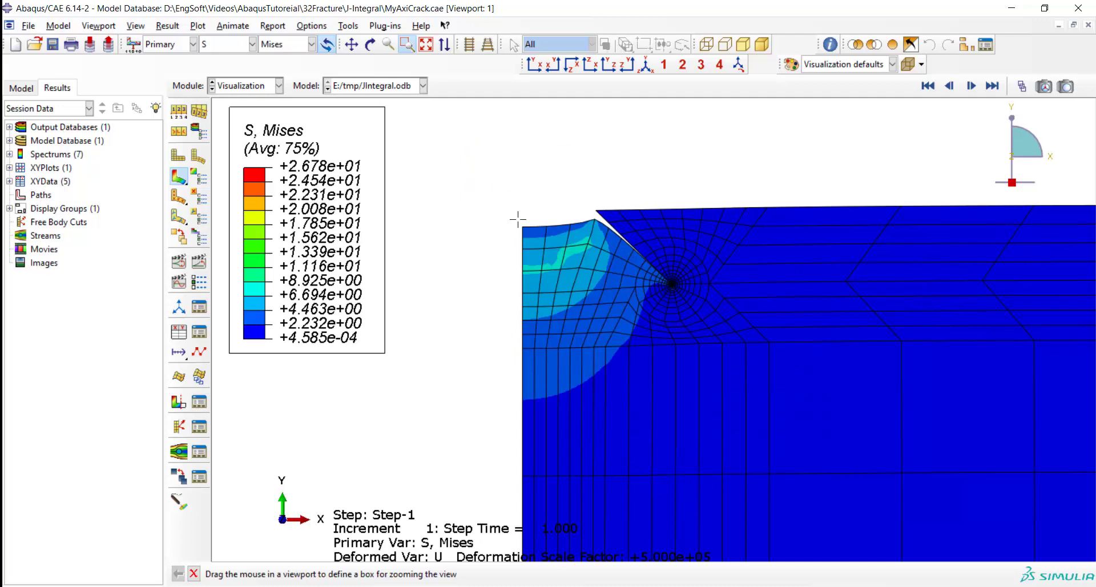
click(312, 26)
click(313, 40)
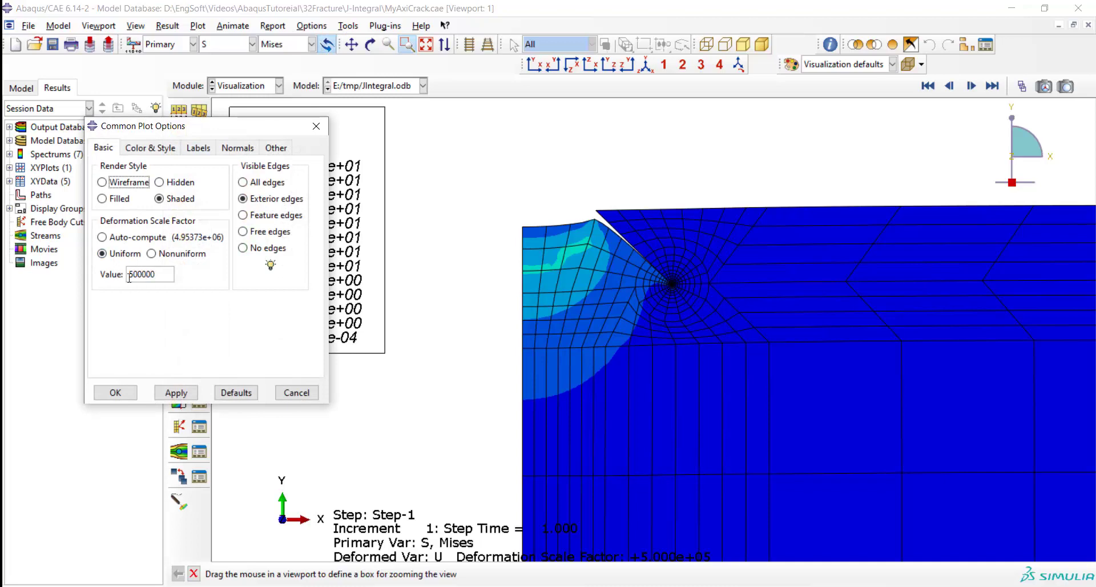
click(116, 393)
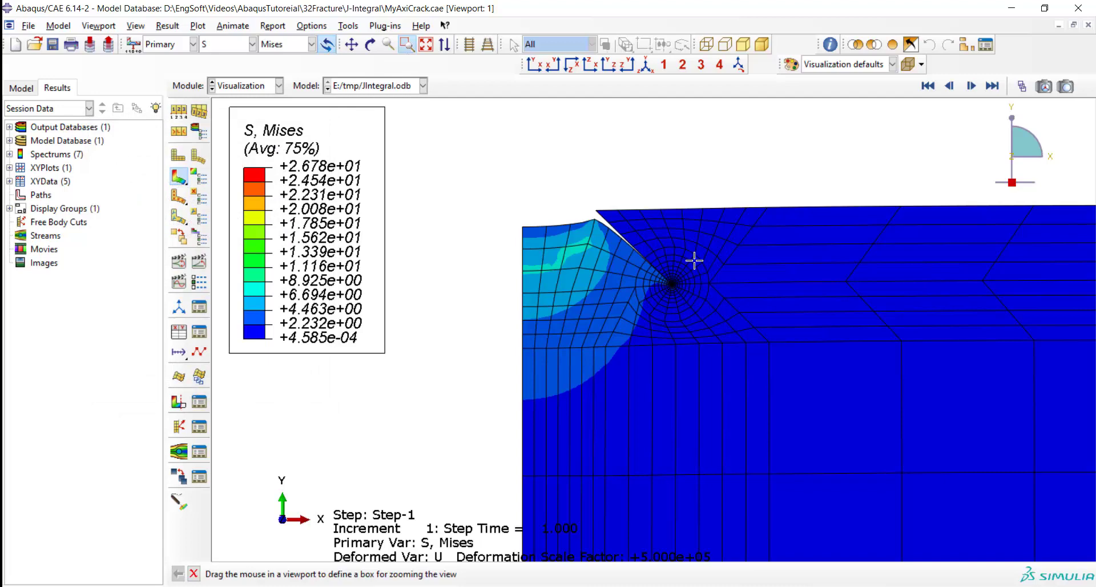
Zoom tightly around the crack tip to show the Mises stress concentration
drag(694, 262, 639, 310)
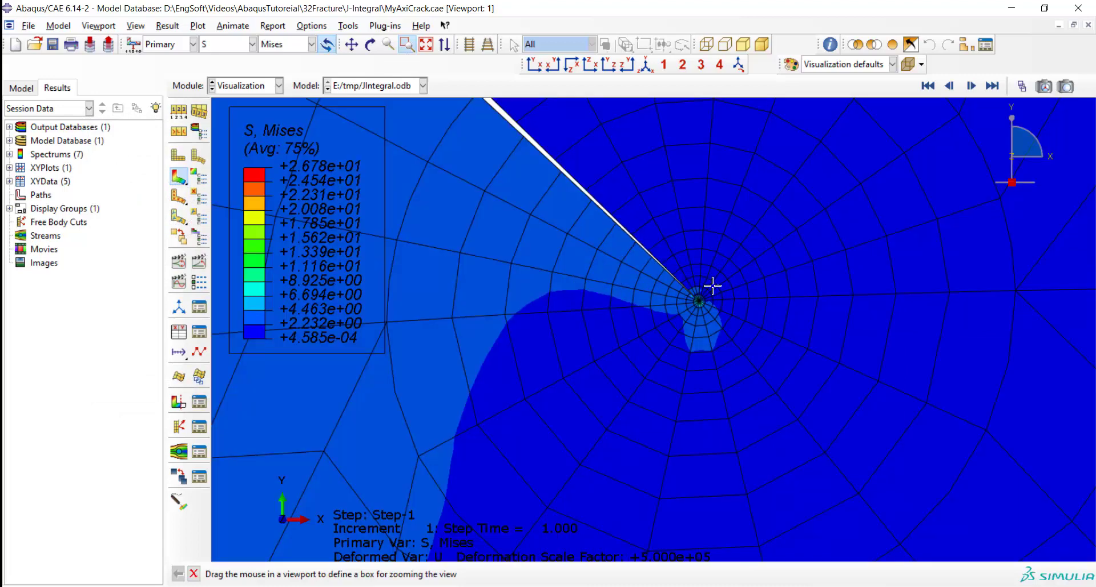
drag(712, 286, 687, 314)
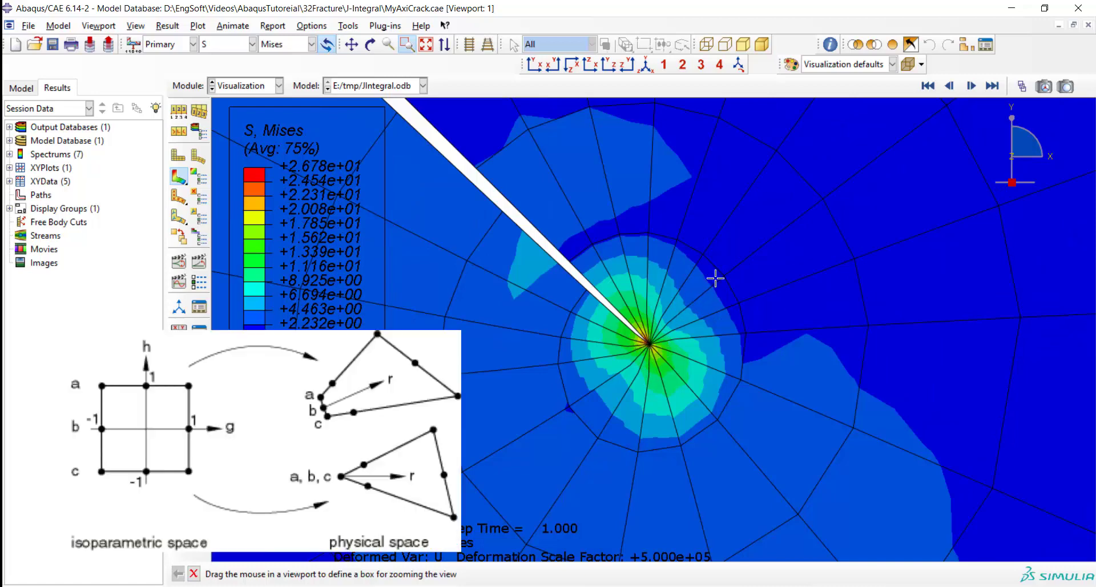
drag(765, 203, 527, 459)
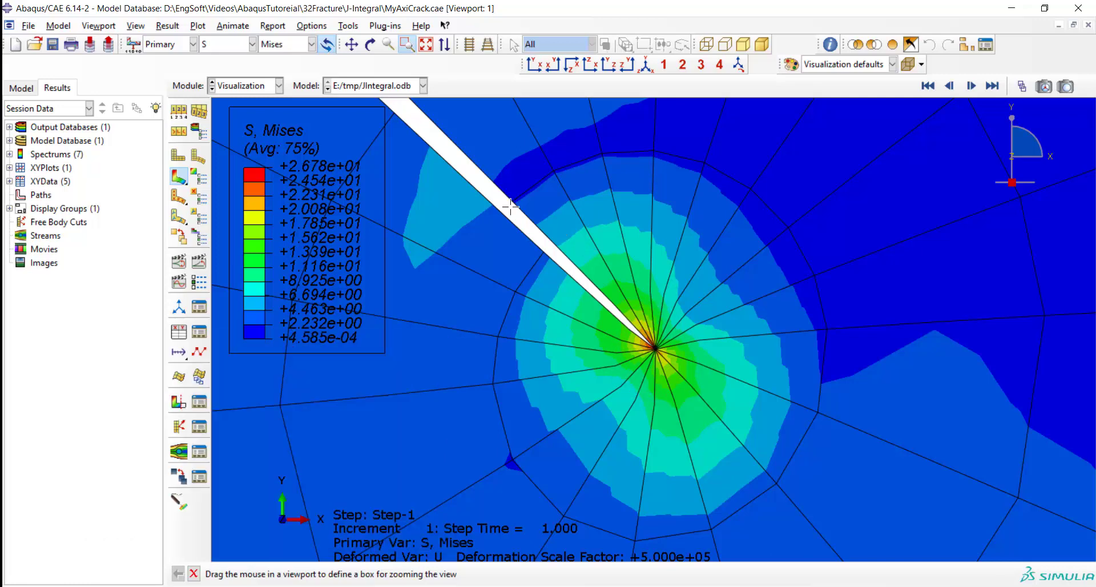
Plot the Contour_1 J-integral history output against time
click(166, 27)
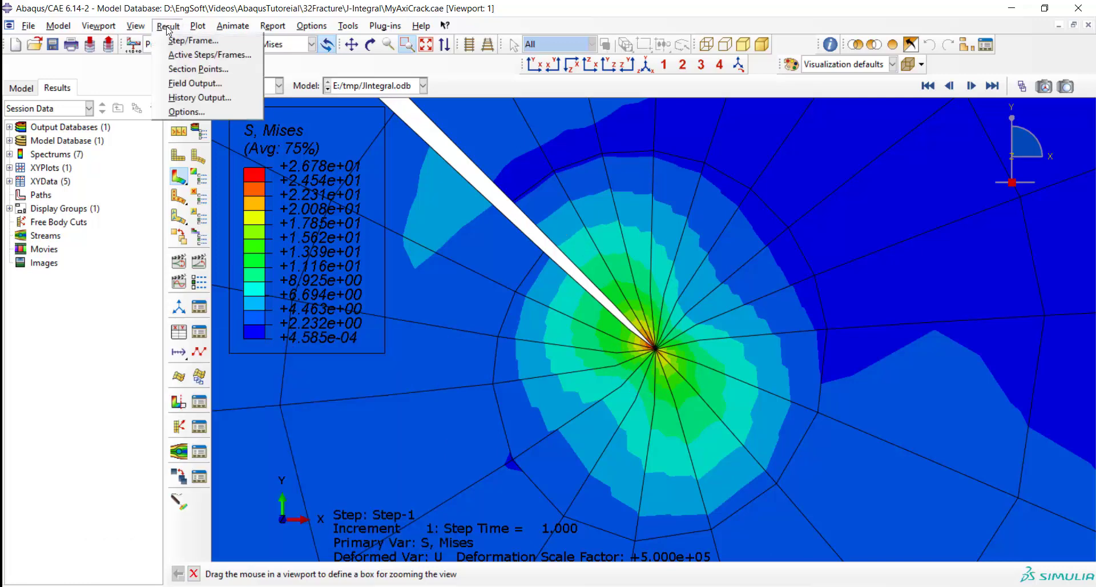
click(200, 98)
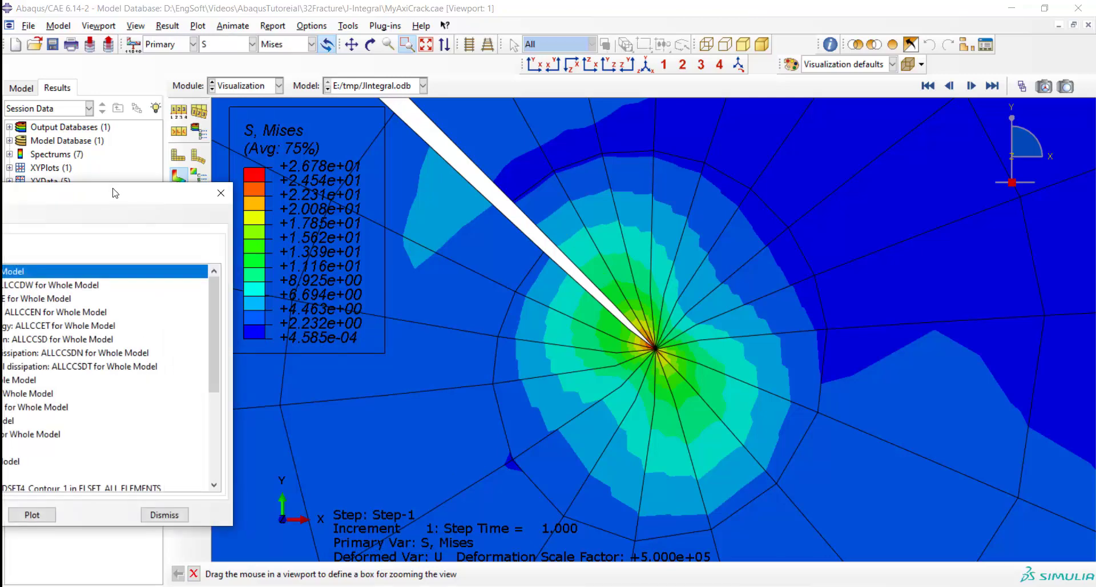
scroll(297, 261, down, 4)
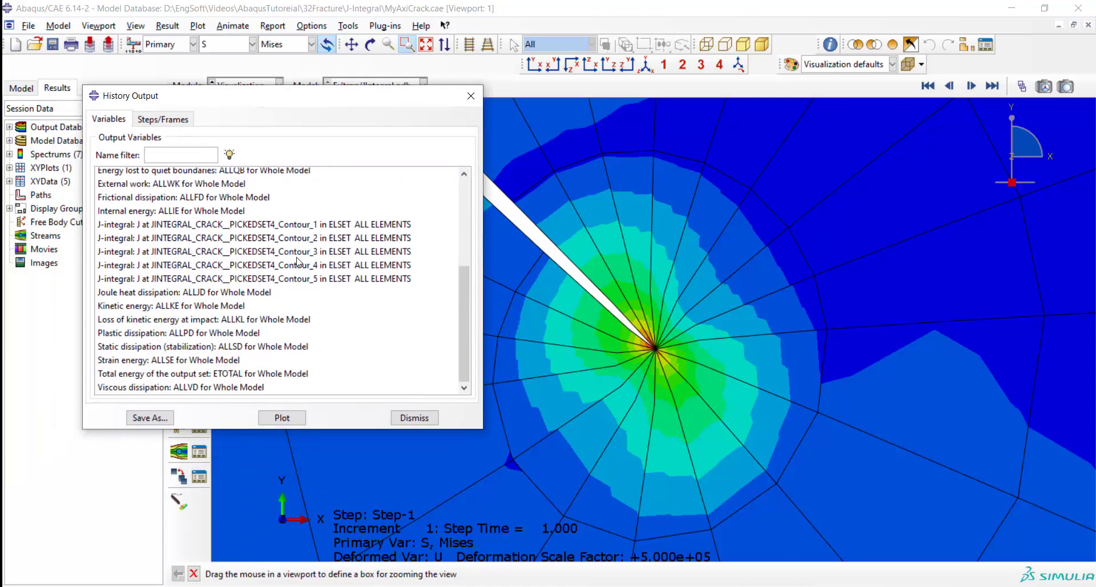
drag(270, 227, 275, 278)
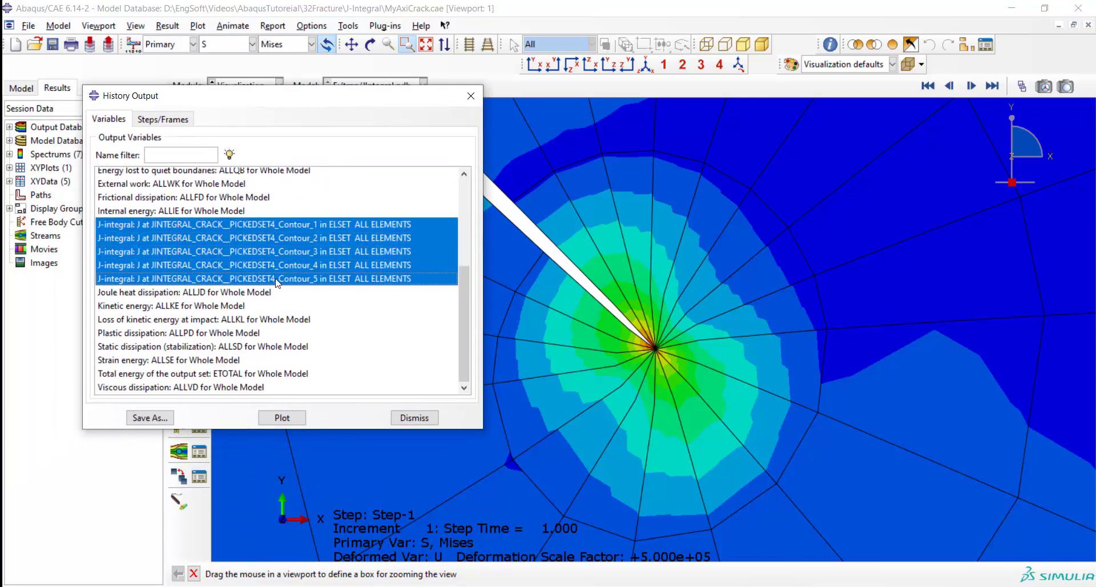
click(183, 223)
click(281, 416)
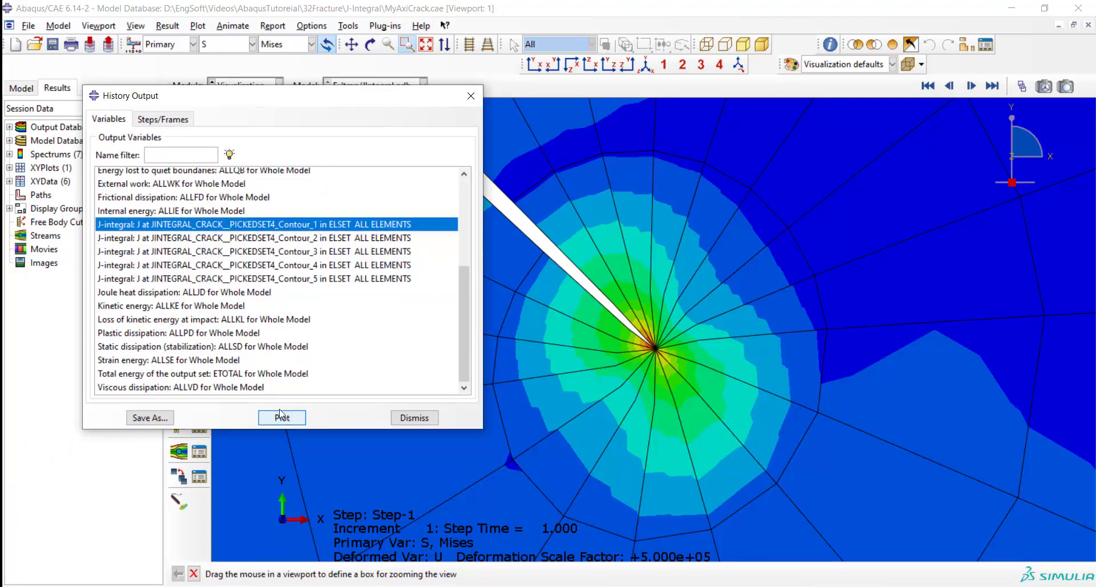
Plot all five J-integral contours, Contour_1 to Contour_5, together
drag(328, 105, 954, 128)
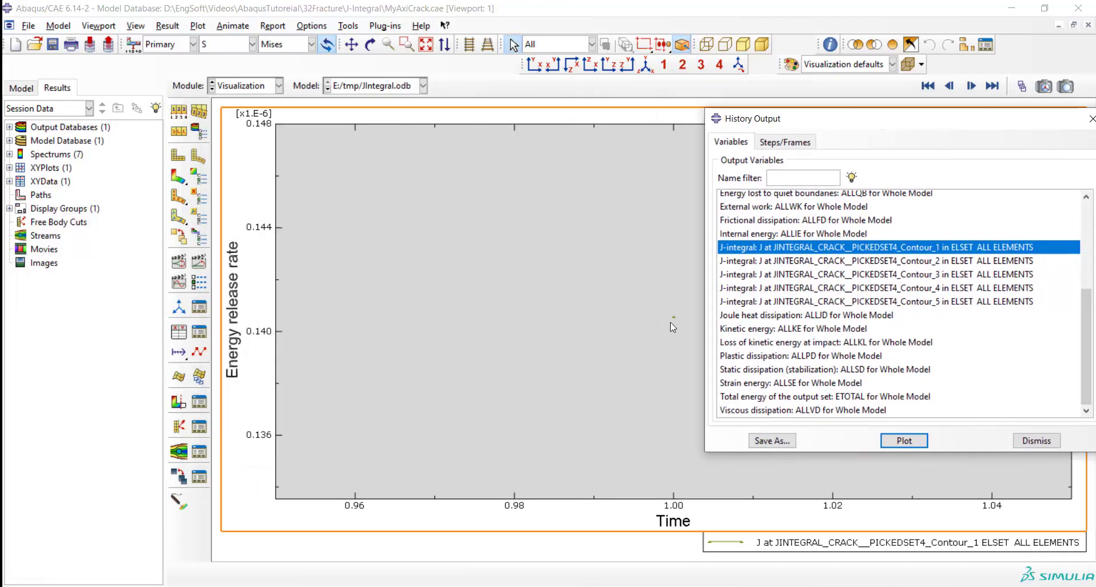
drag(789, 248, 800, 302)
click(905, 441)
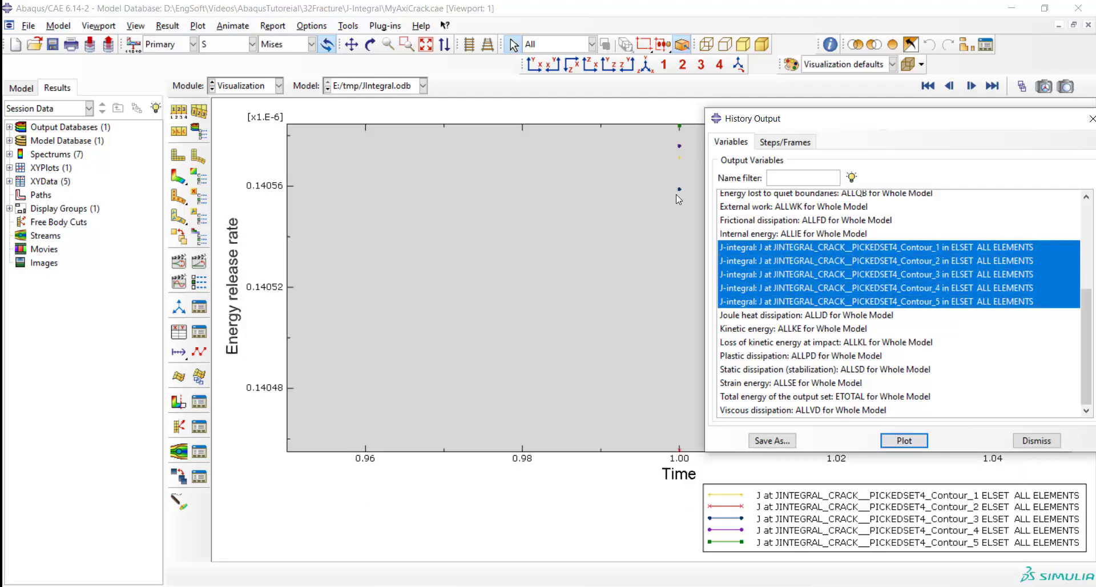
click(675, 127)
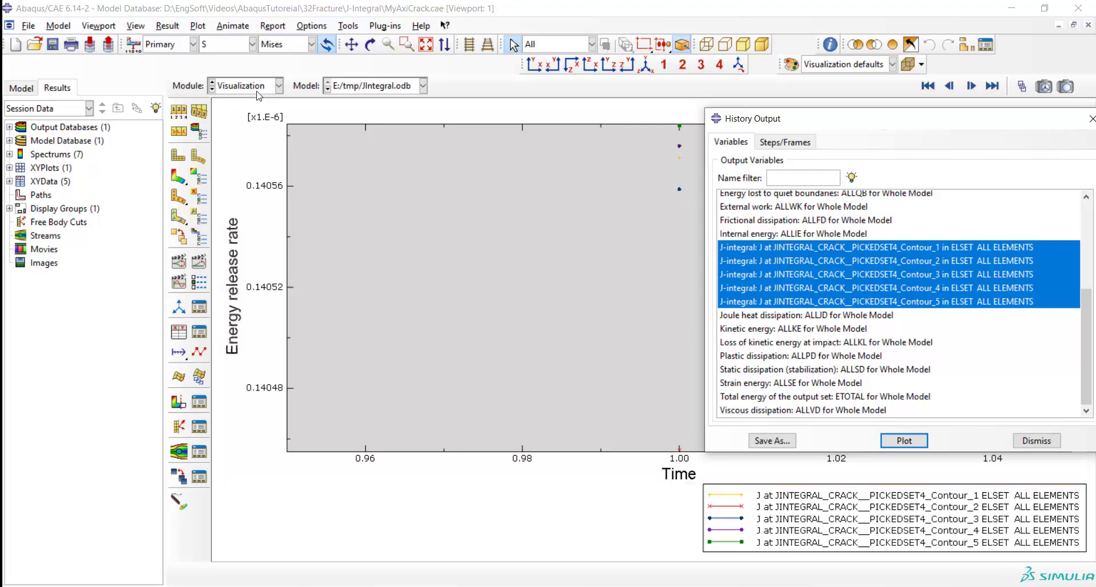
Back in the Job module, open the JIntegral job monitor's Data File tab
click(279, 85)
click(245, 209)
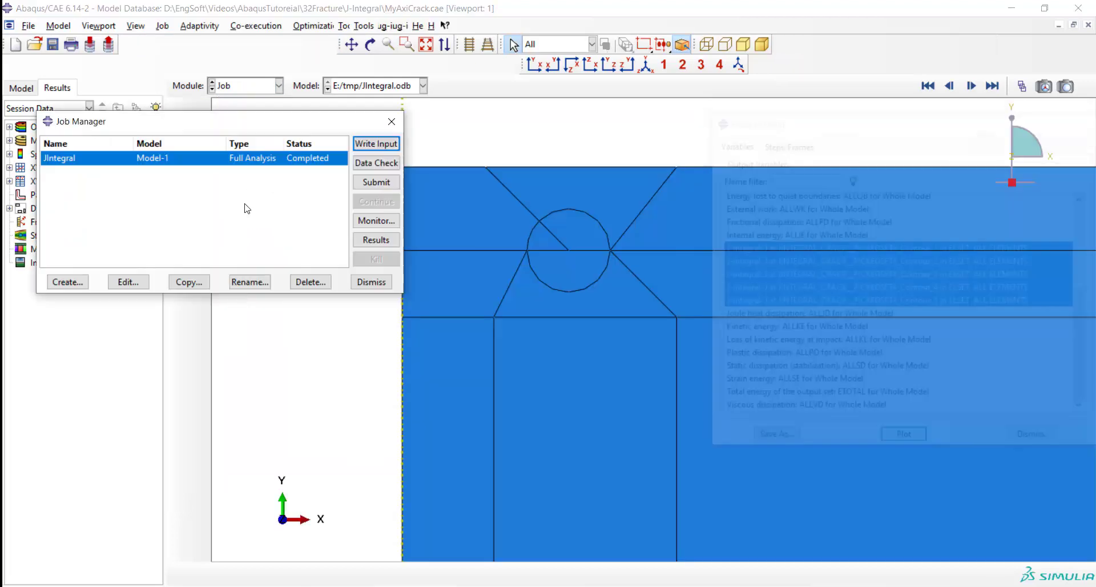
click(359, 221)
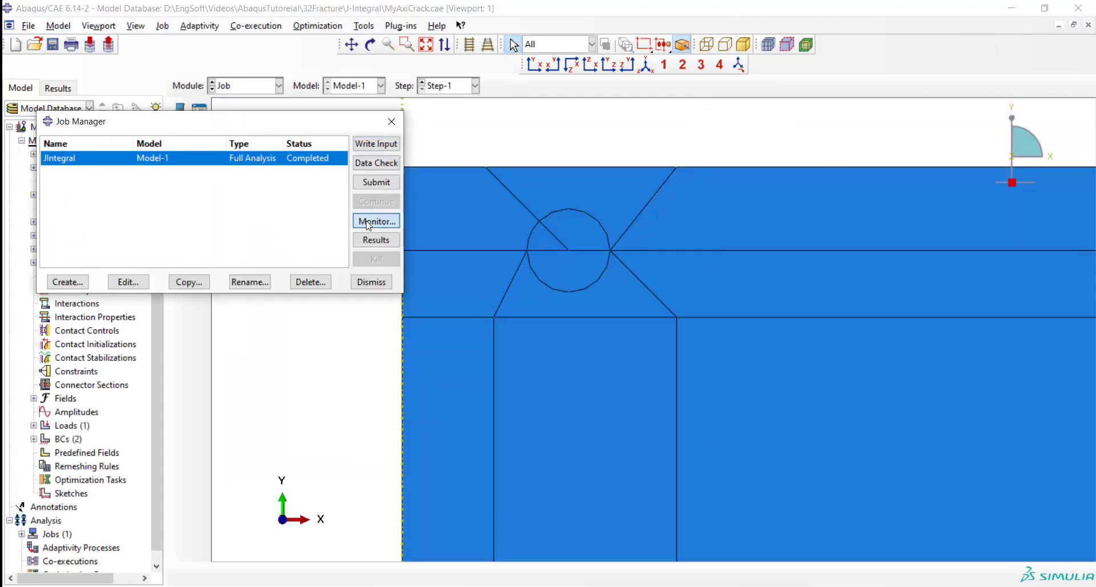
click(182, 274)
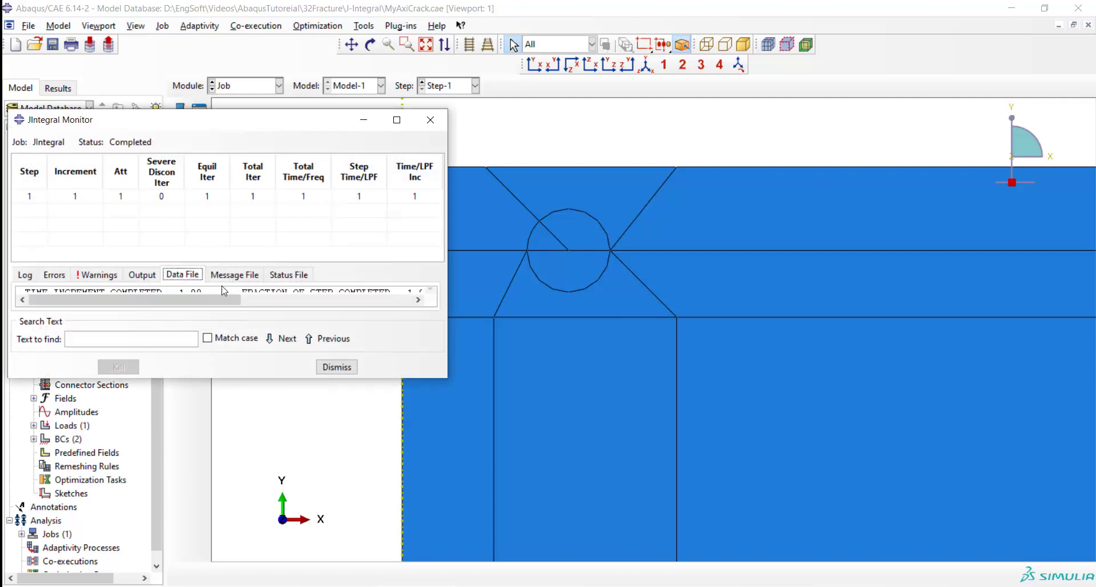
Enlarge the monitor and highlight the J-integral estimates row, 1.4046E-07 to 1.4058E-07
drag(450, 379, 731, 534)
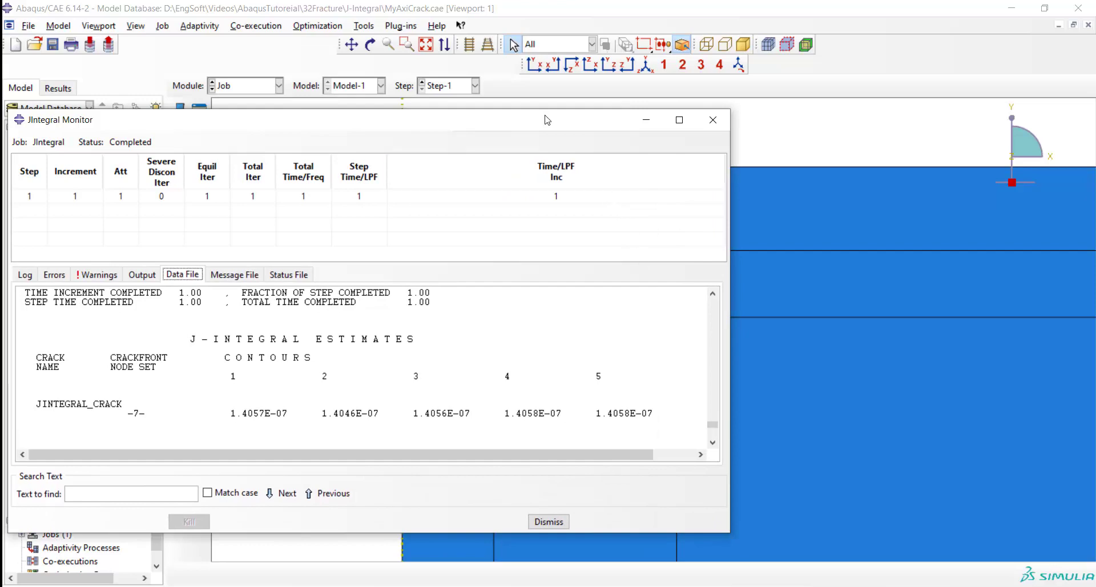
drag(546, 118, 588, 13)
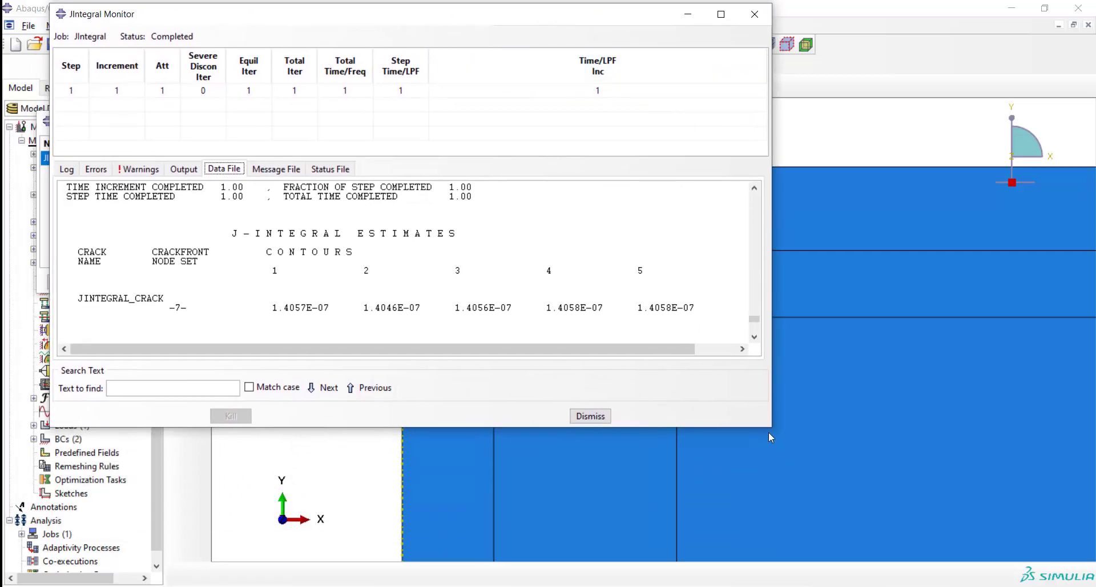
drag(769, 427, 772, 571)
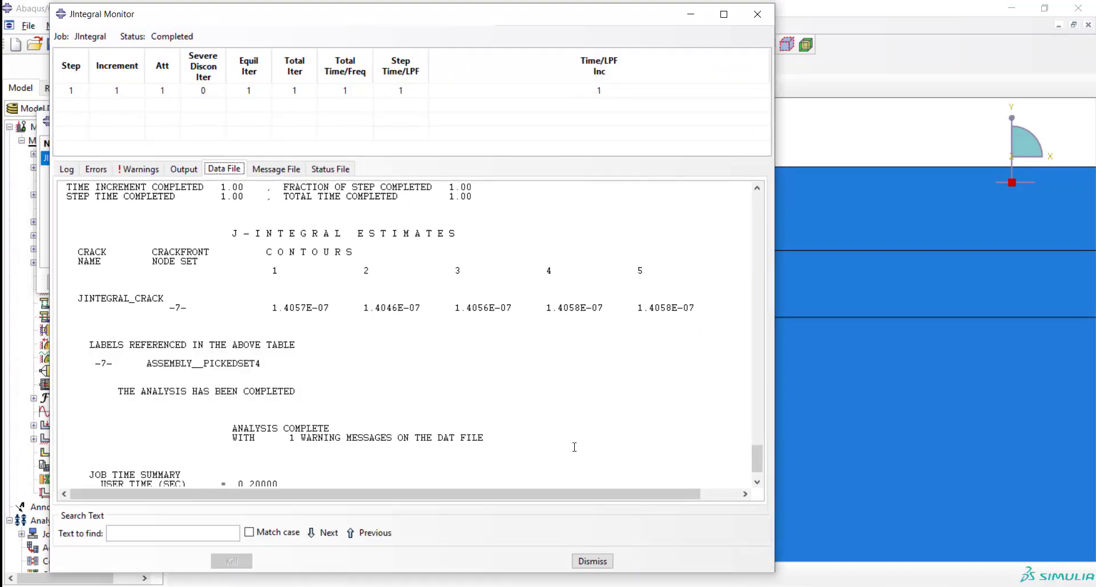
scroll(393, 373, down, 2)
scroll(394, 373, up, 4)
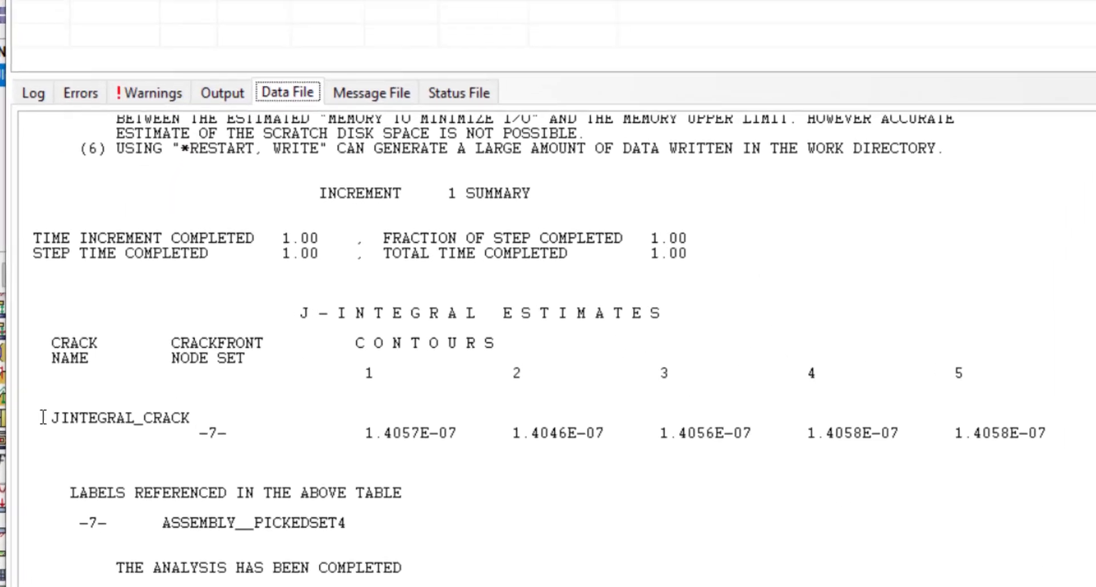
drag(72, 371, 162, 370)
drag(191, 421, 358, 438)
click(1074, 437)
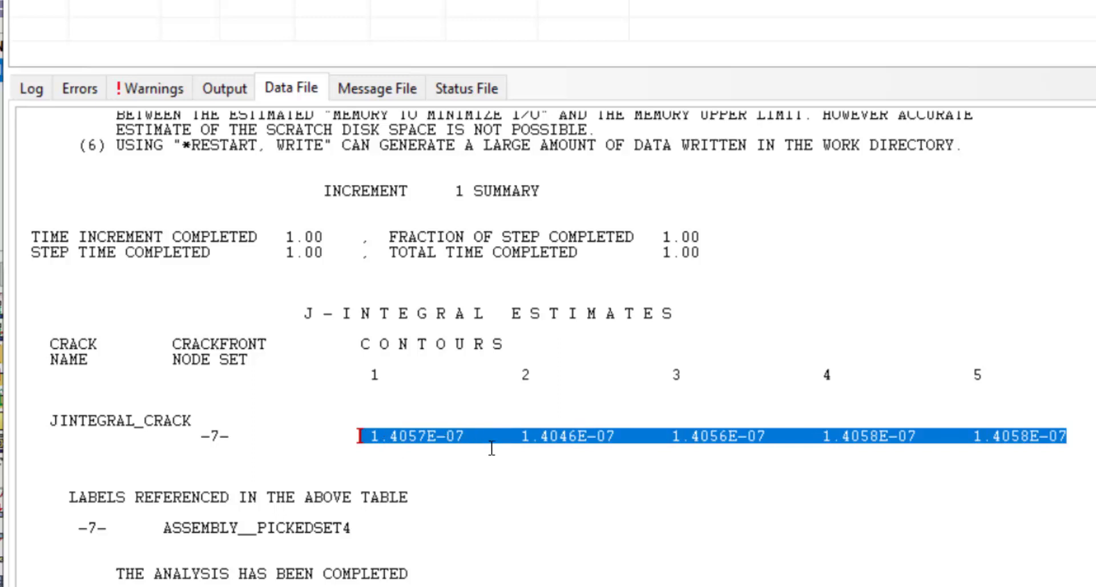